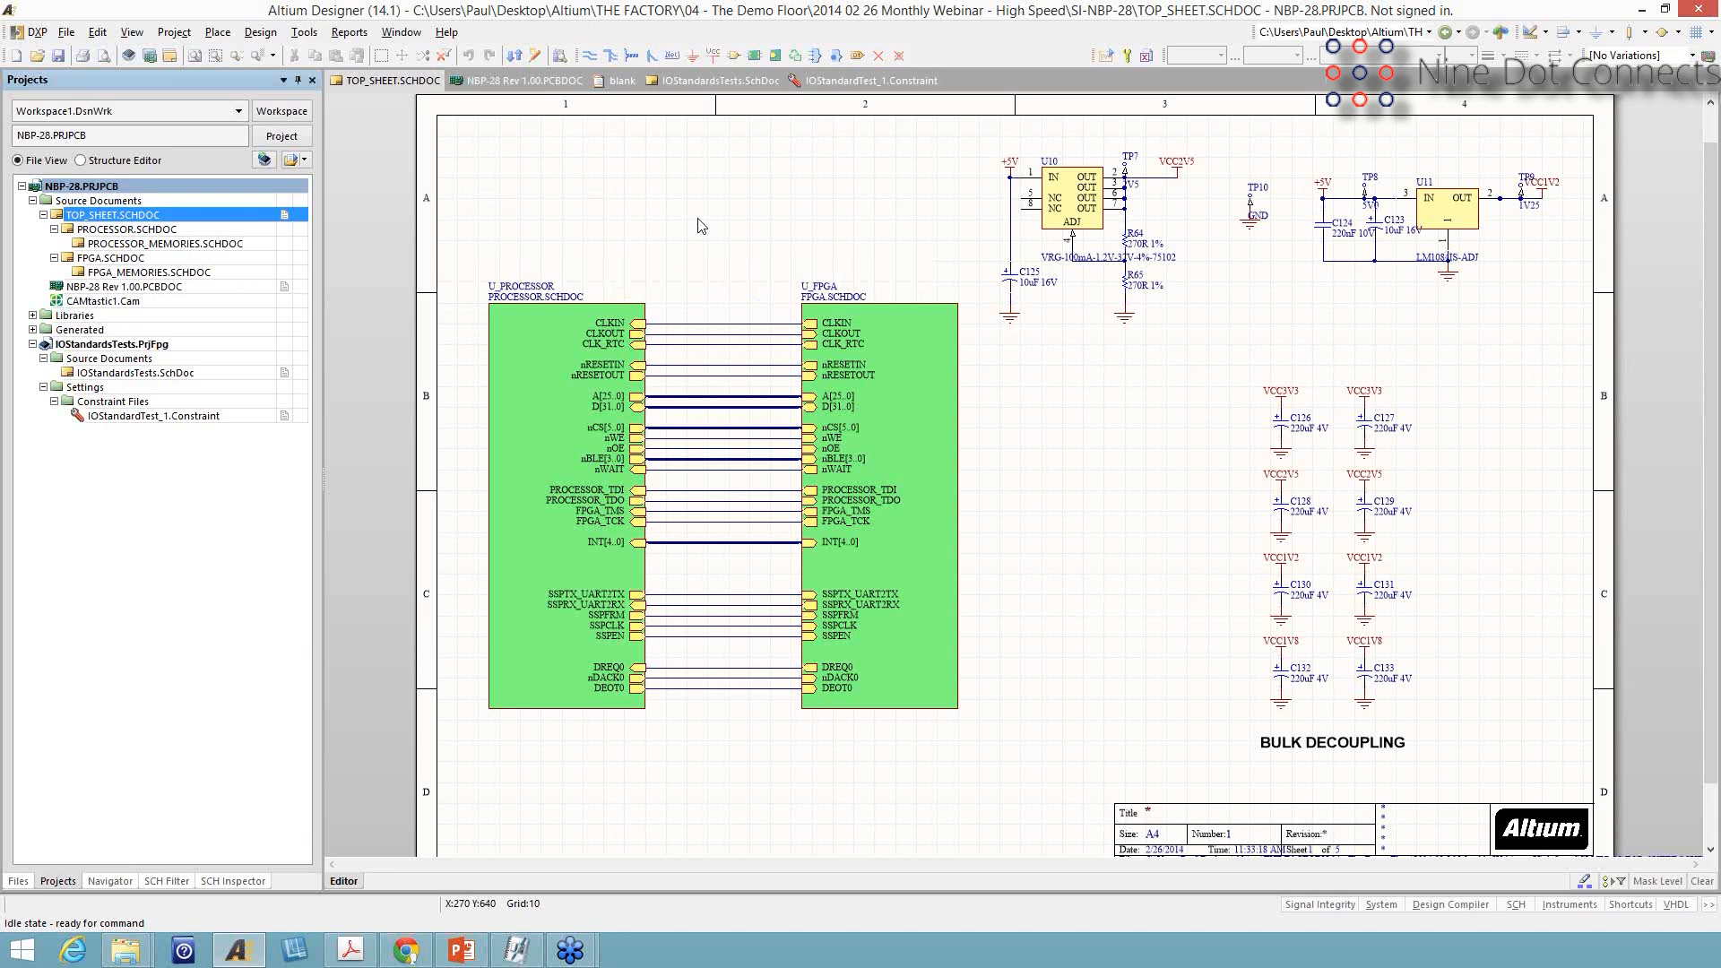
# Jump to component U5 on the processor schematic sheet and dismiss the search results
pyautogui.press('j')
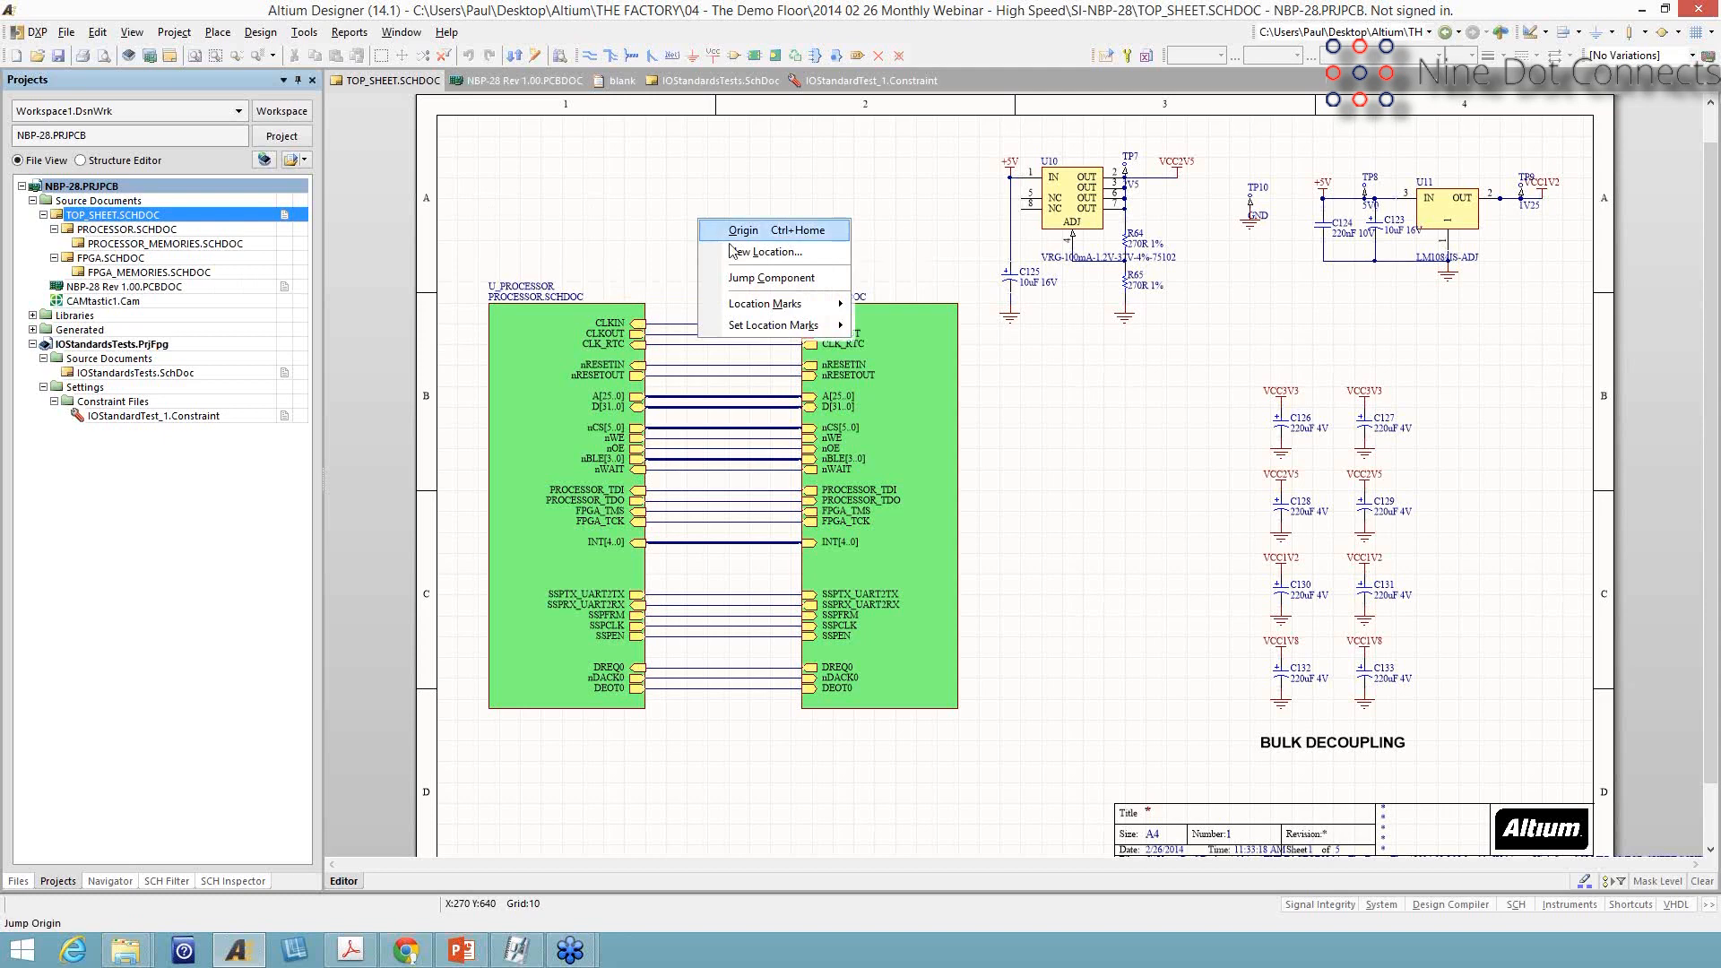
pyautogui.click(744, 280)
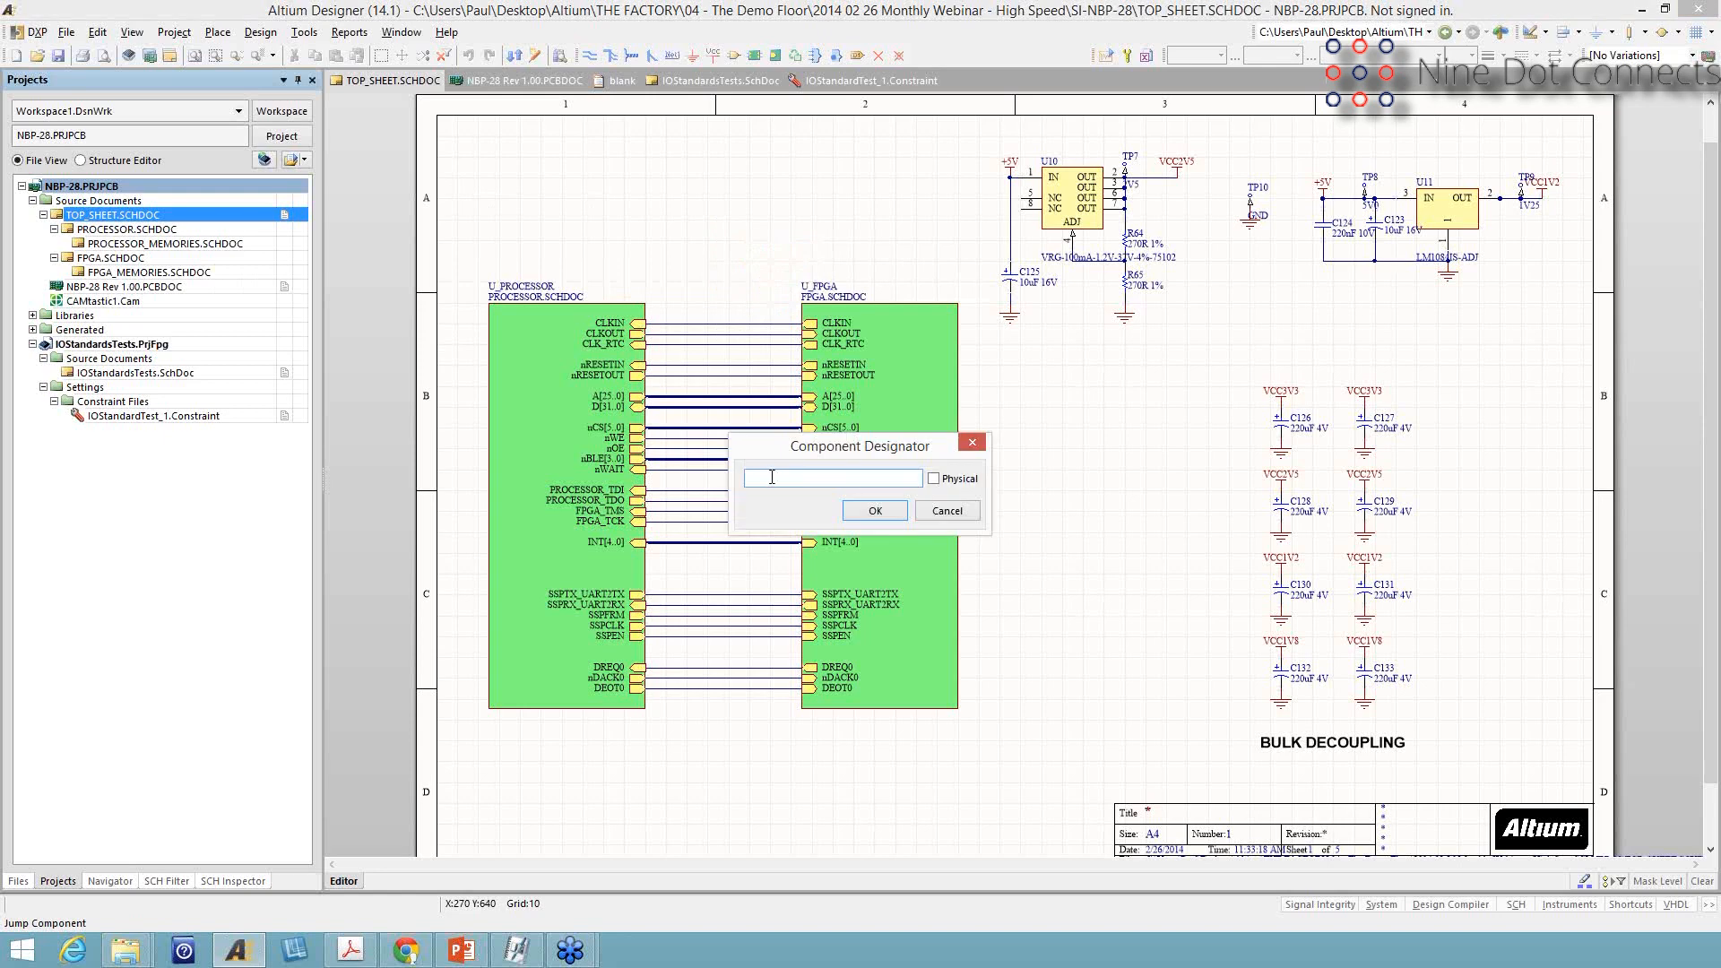
pyautogui.write('U5')
pyautogui.press('Return')
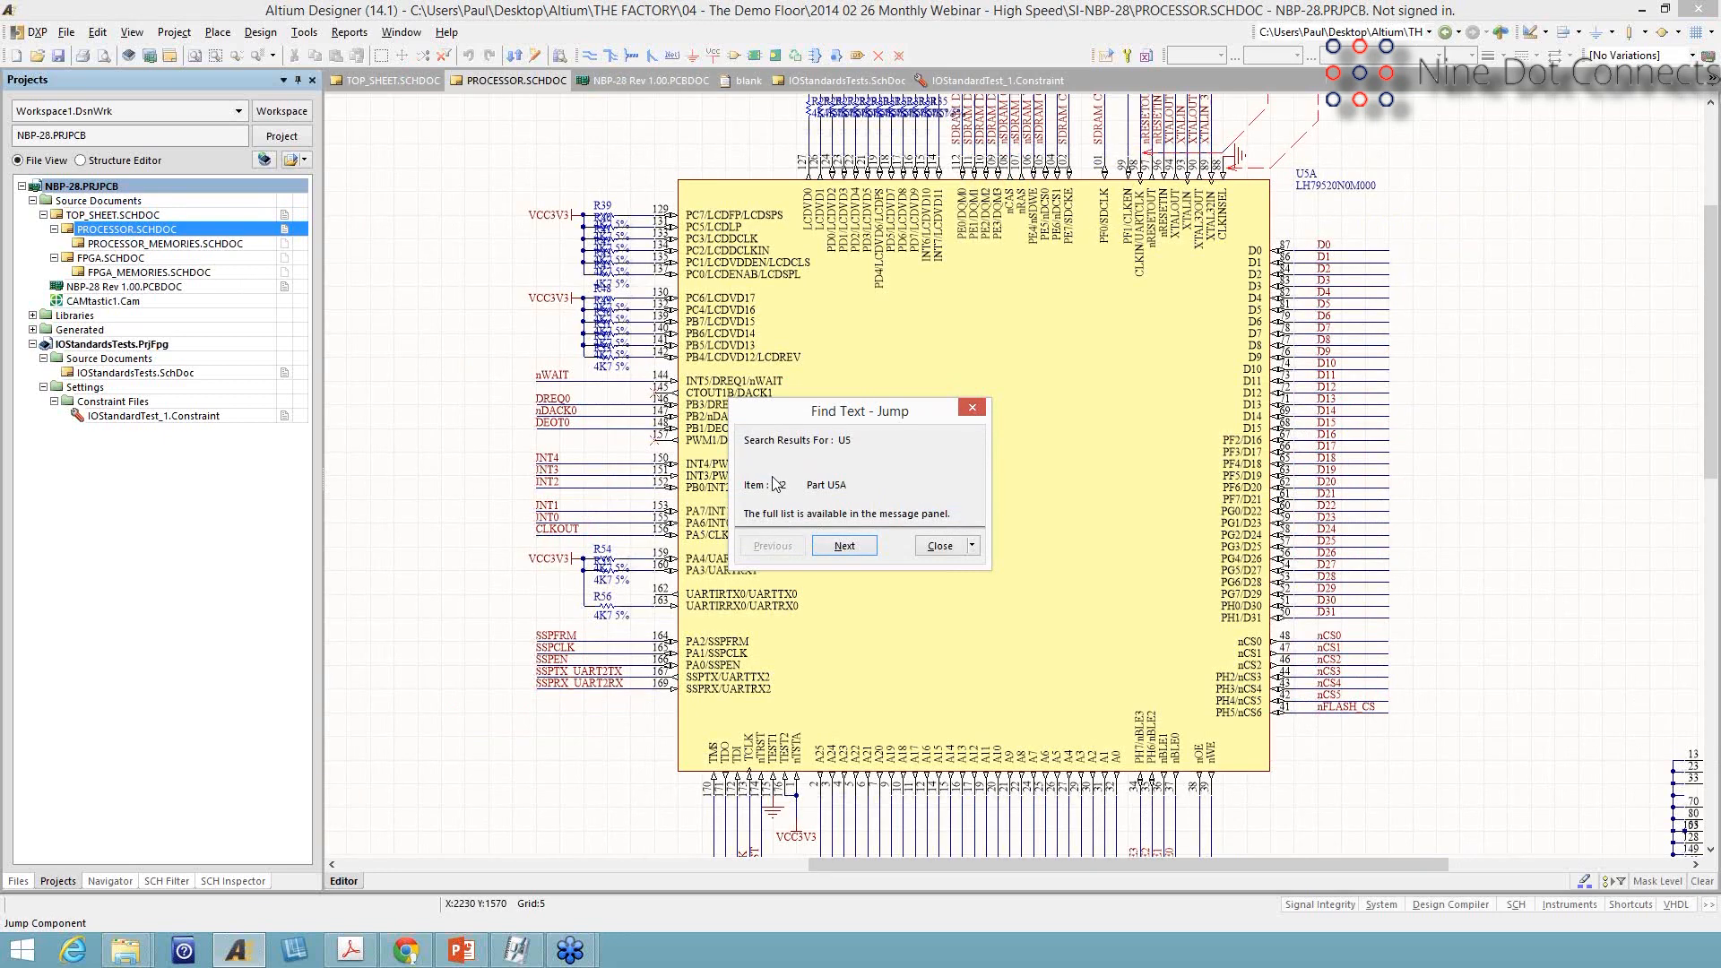
pyautogui.click(943, 553)
# Inspect the pin models in U5's Signal Integrity model, and close its properties without saving changes
pyautogui.doubleClick(826, 551)
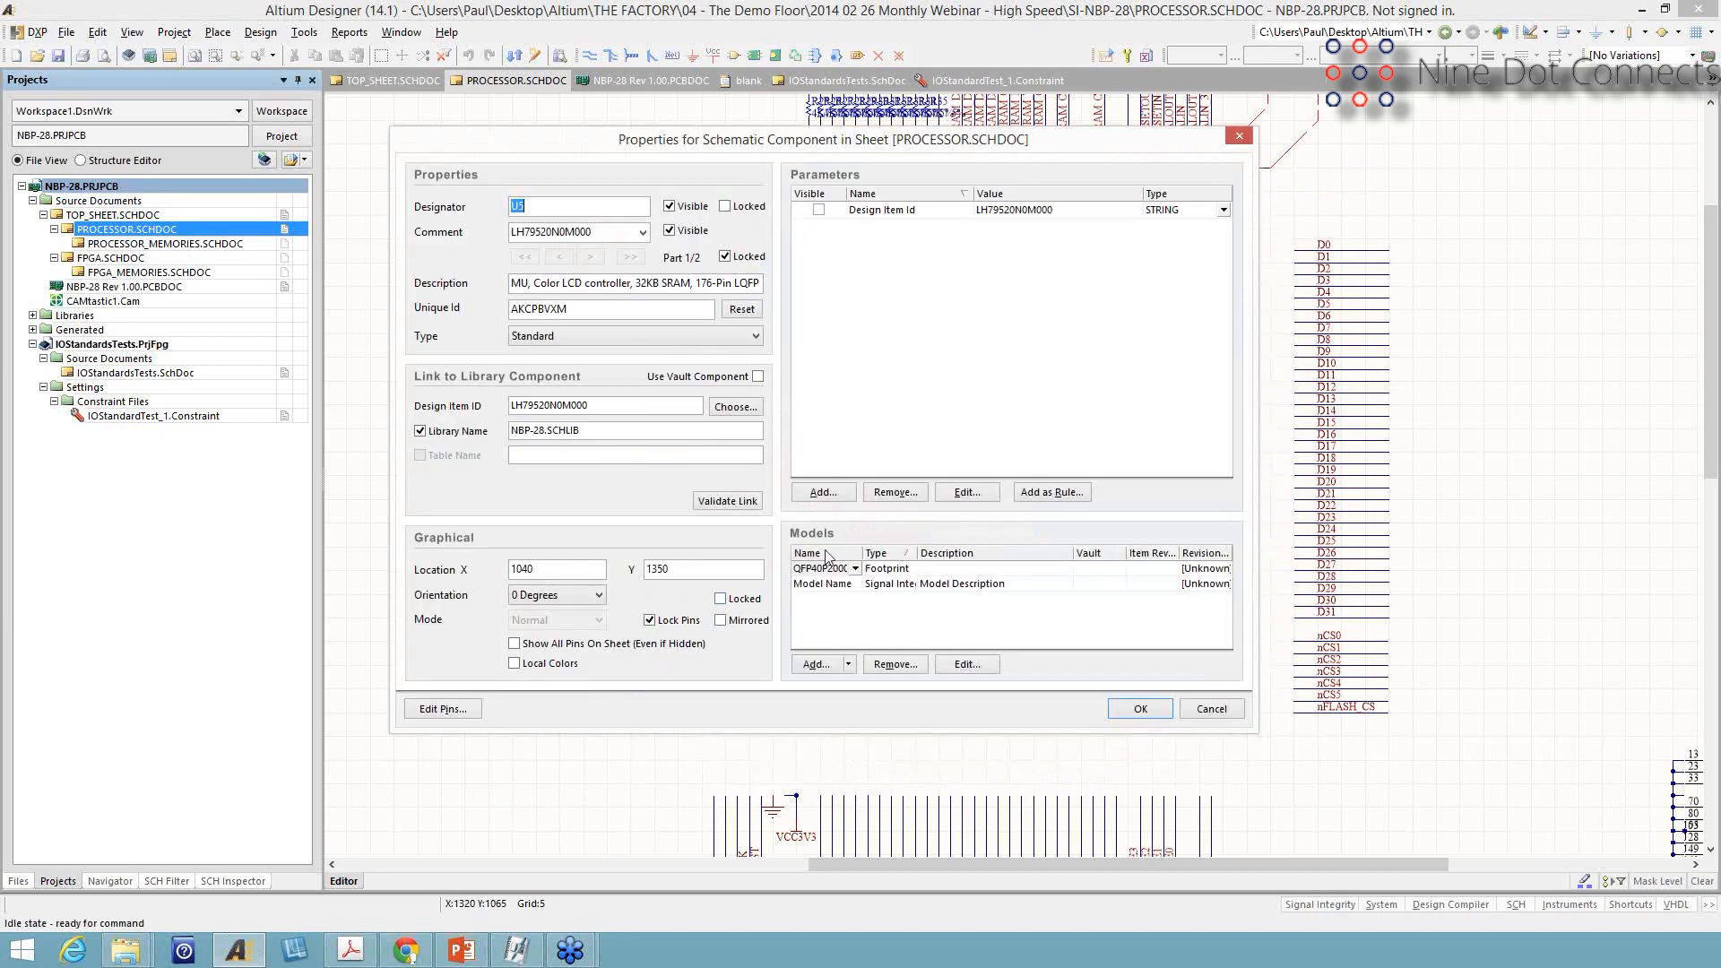
pyautogui.doubleClick(892, 587)
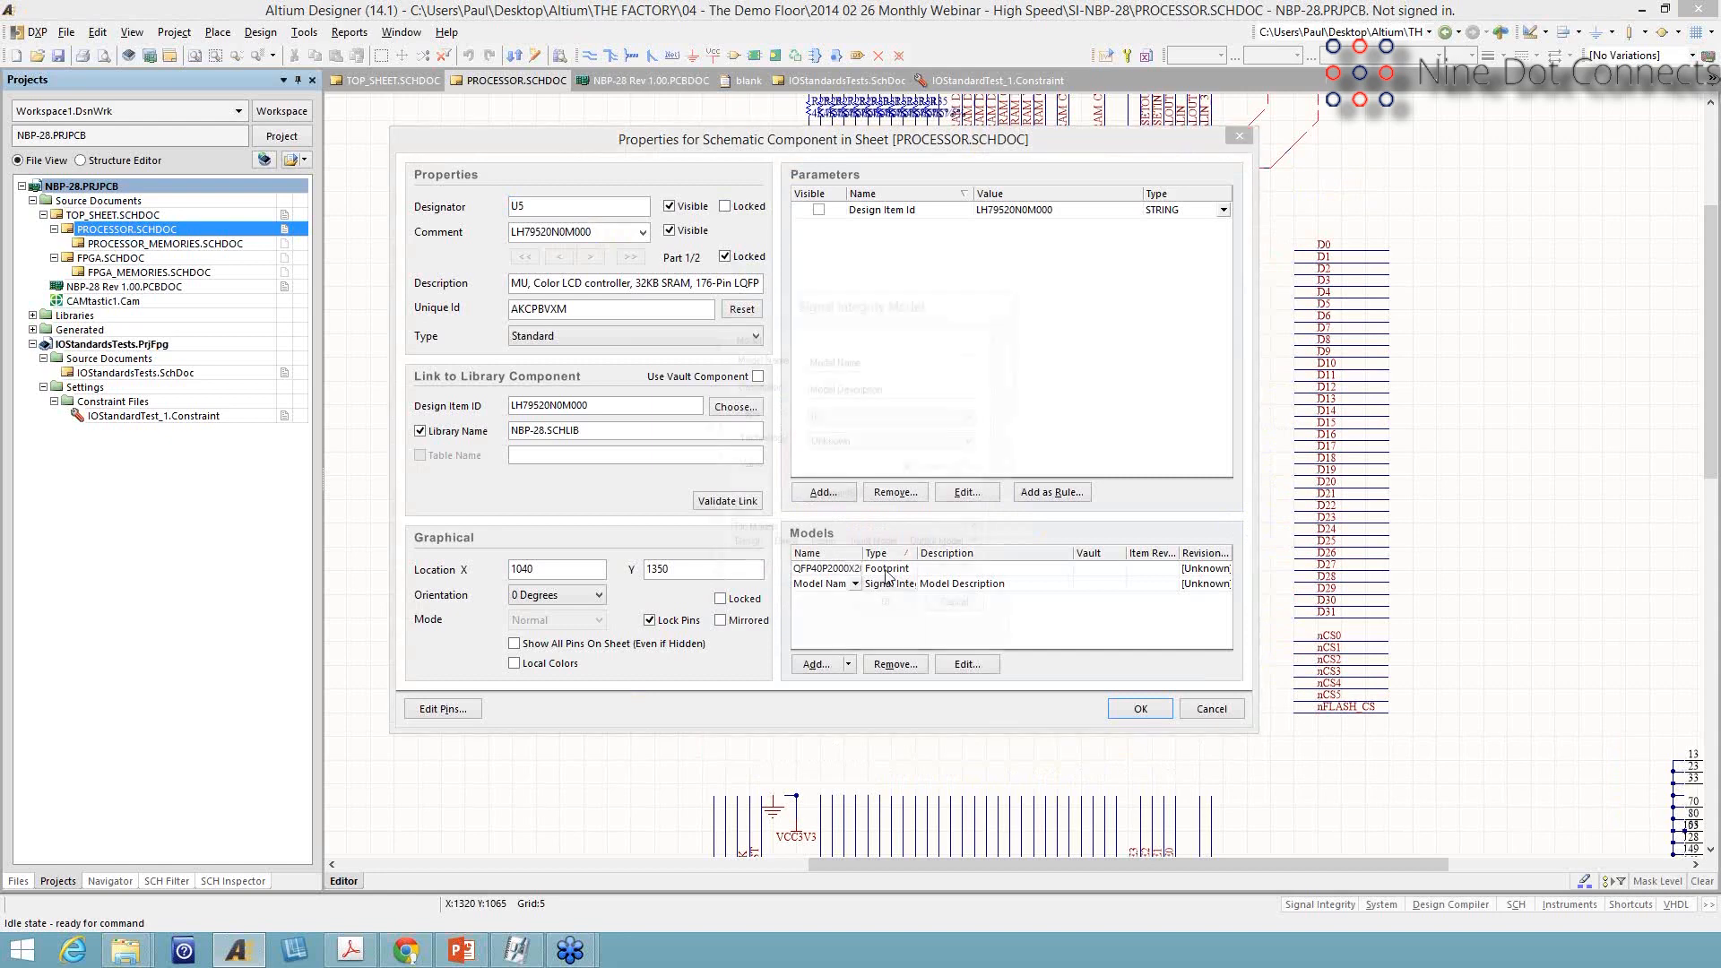
pyautogui.moveTo(1019, 674); pyautogui.dragTo(1404, 847)
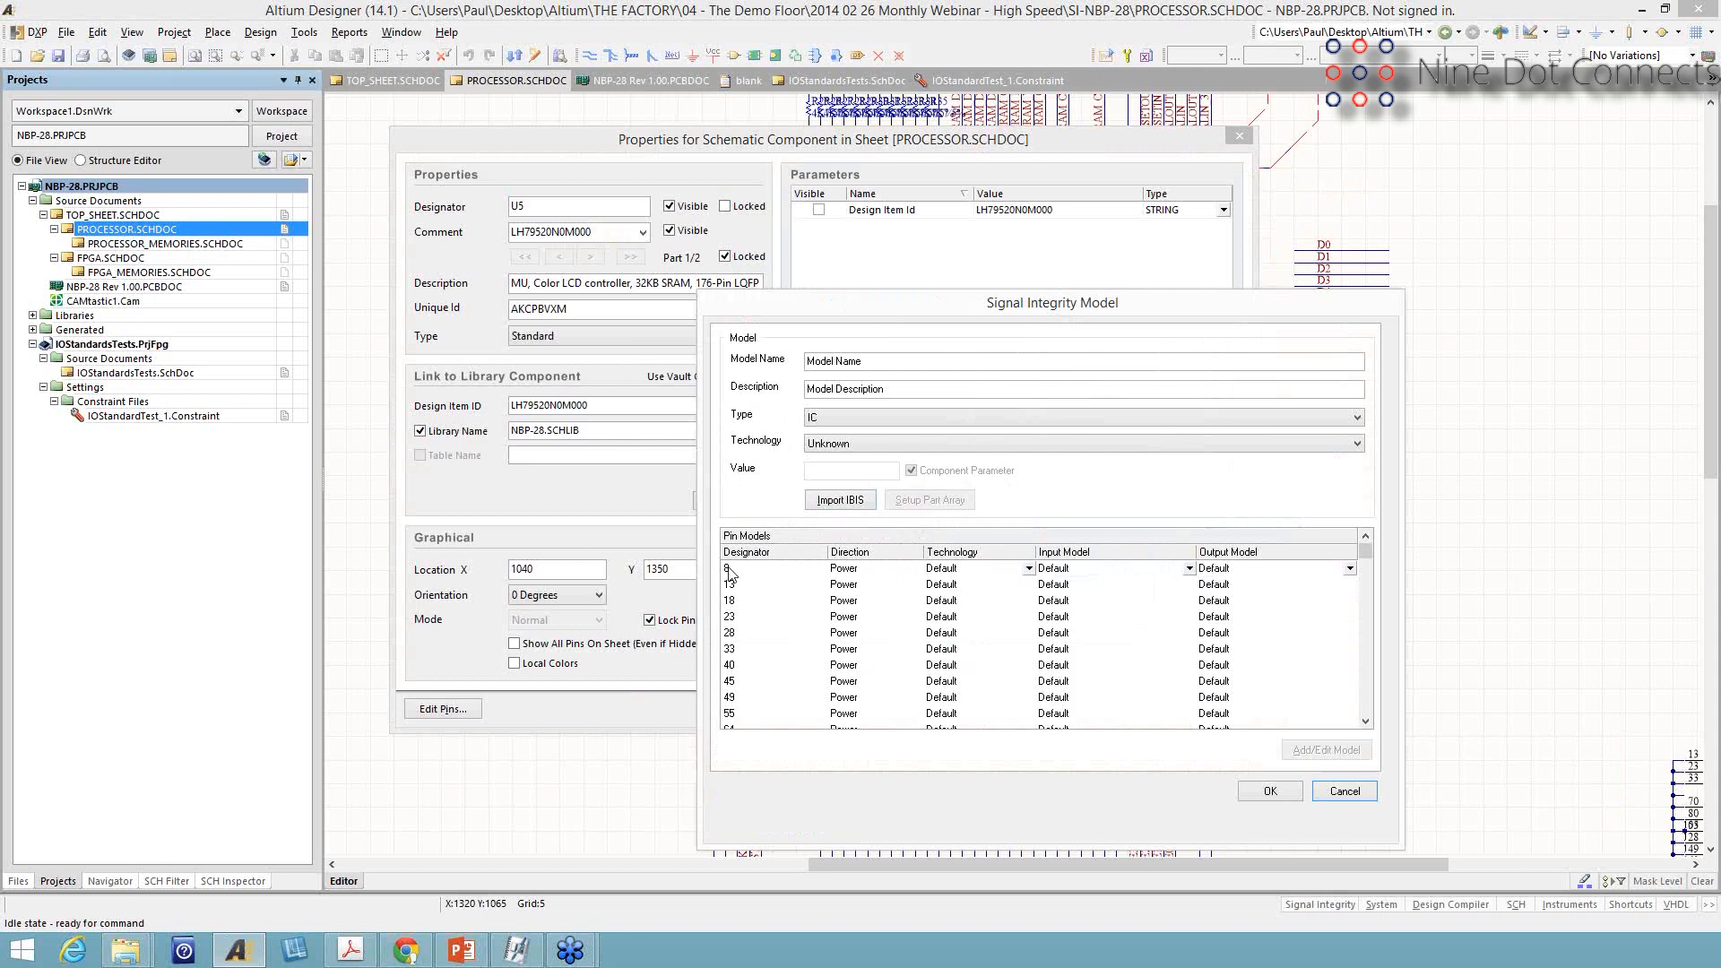
pyautogui.click(1030, 572)
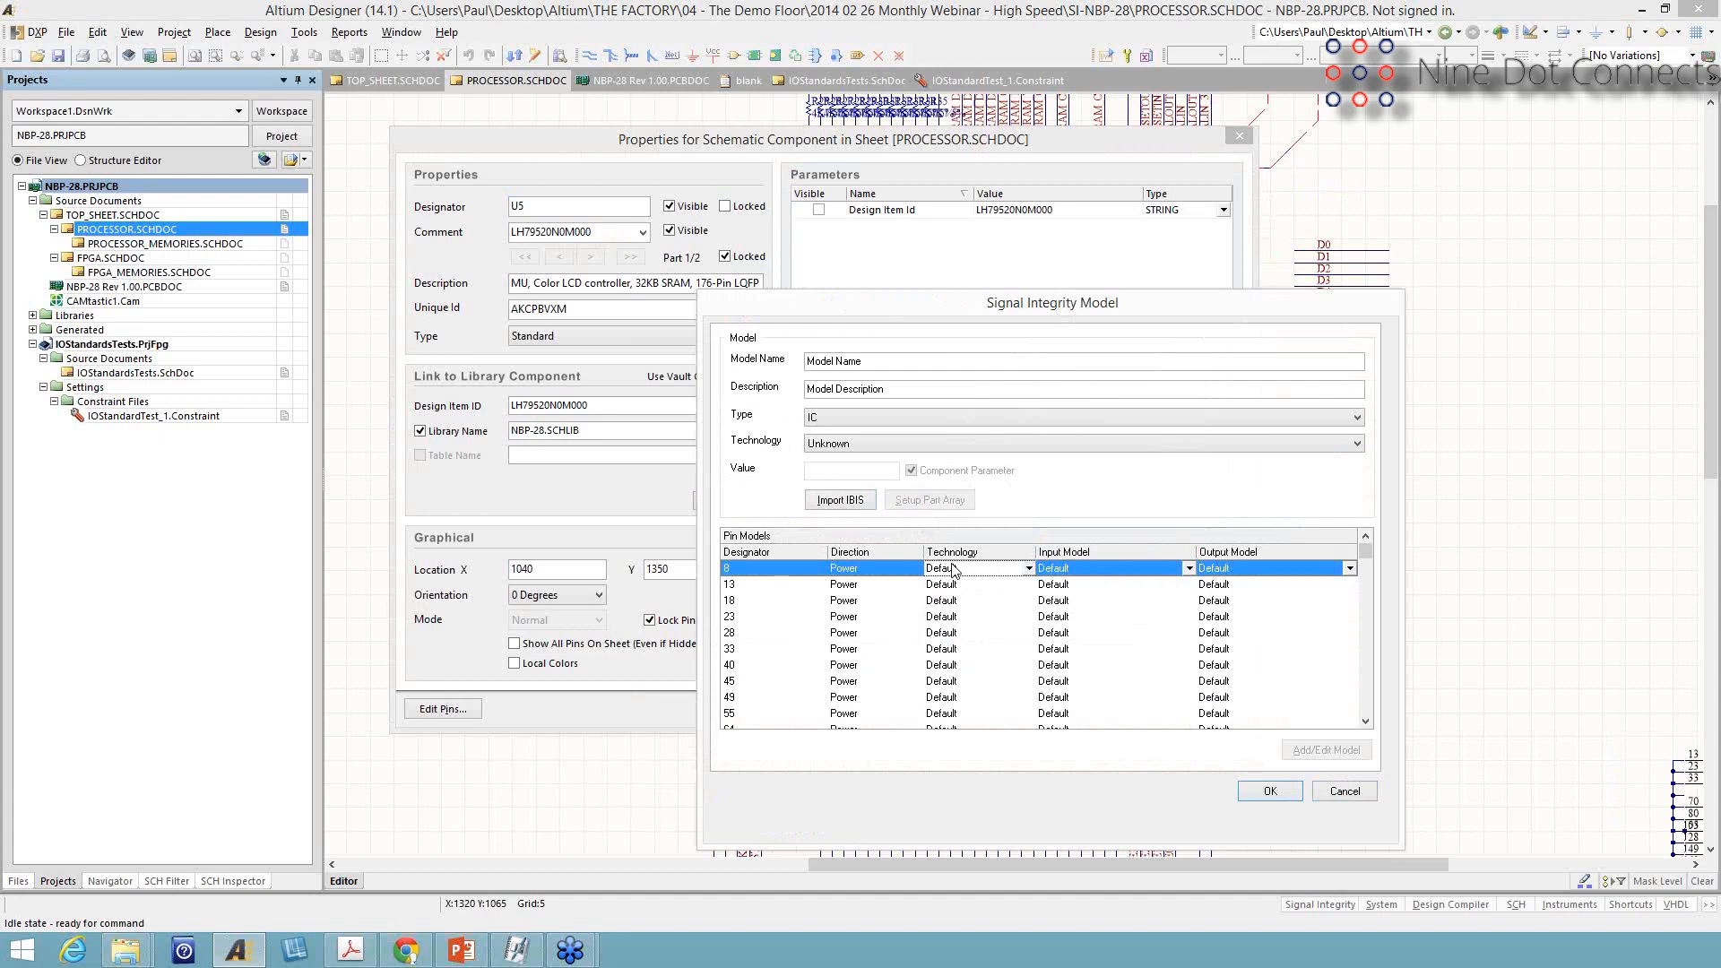
pyautogui.click(978, 589)
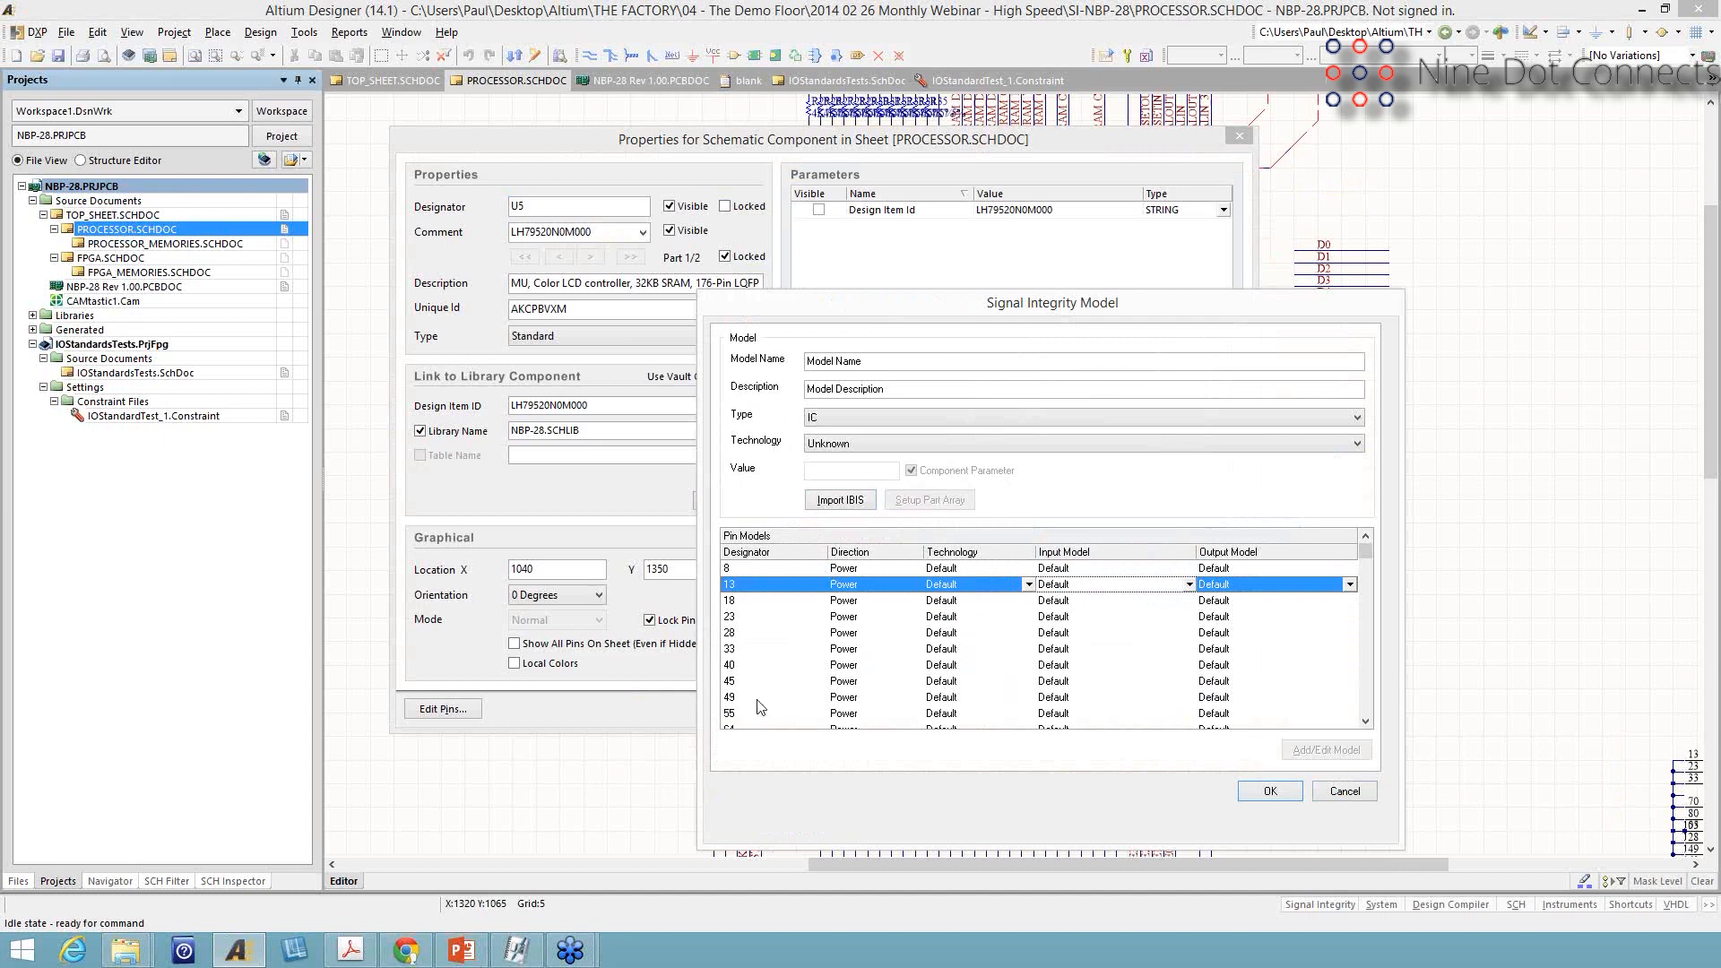
pyautogui.click(1337, 796)
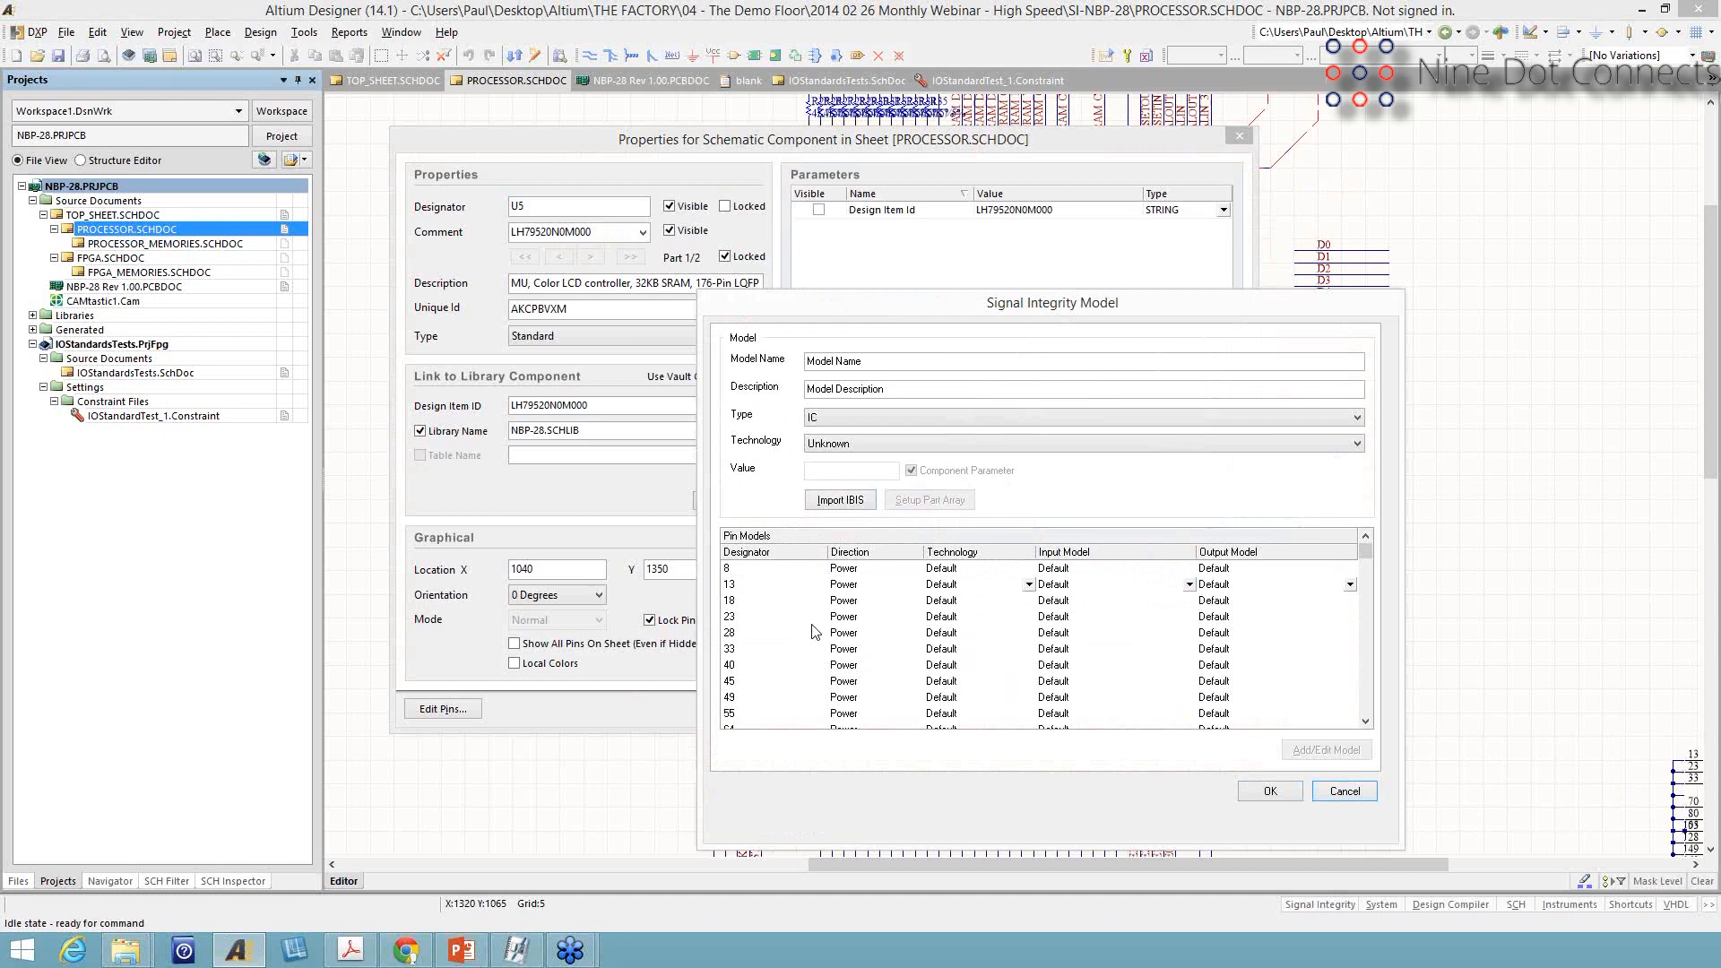
pyautogui.click(1345, 792)
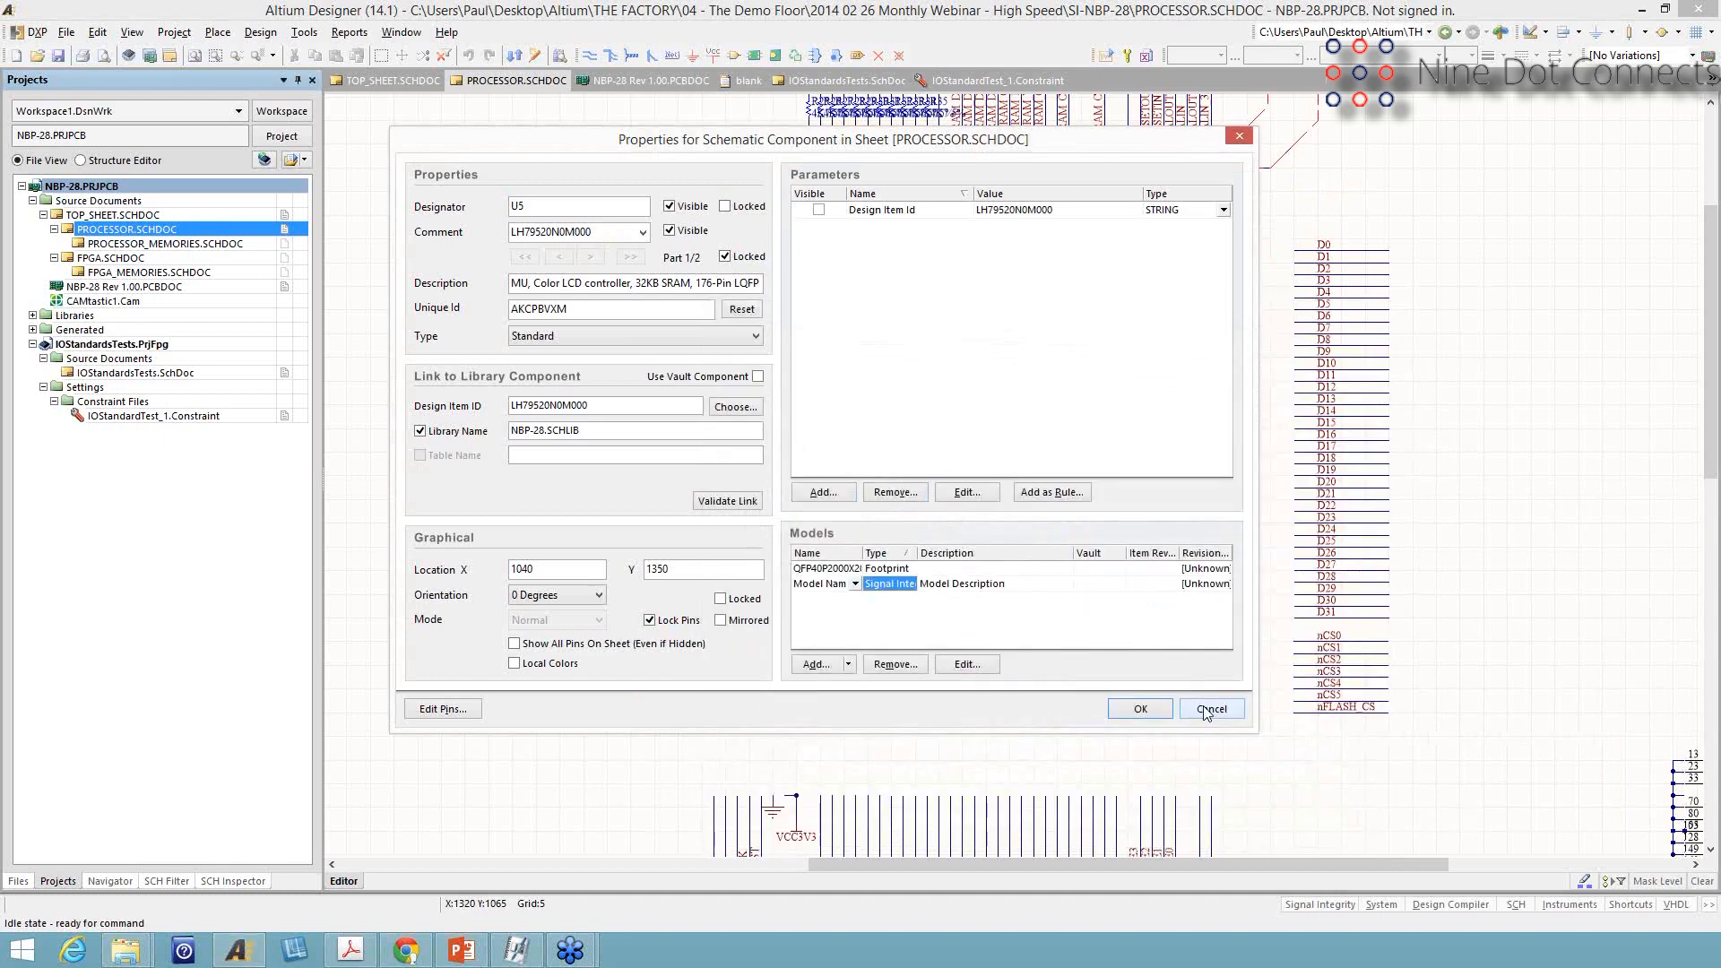
pyautogui.click(1210, 708)
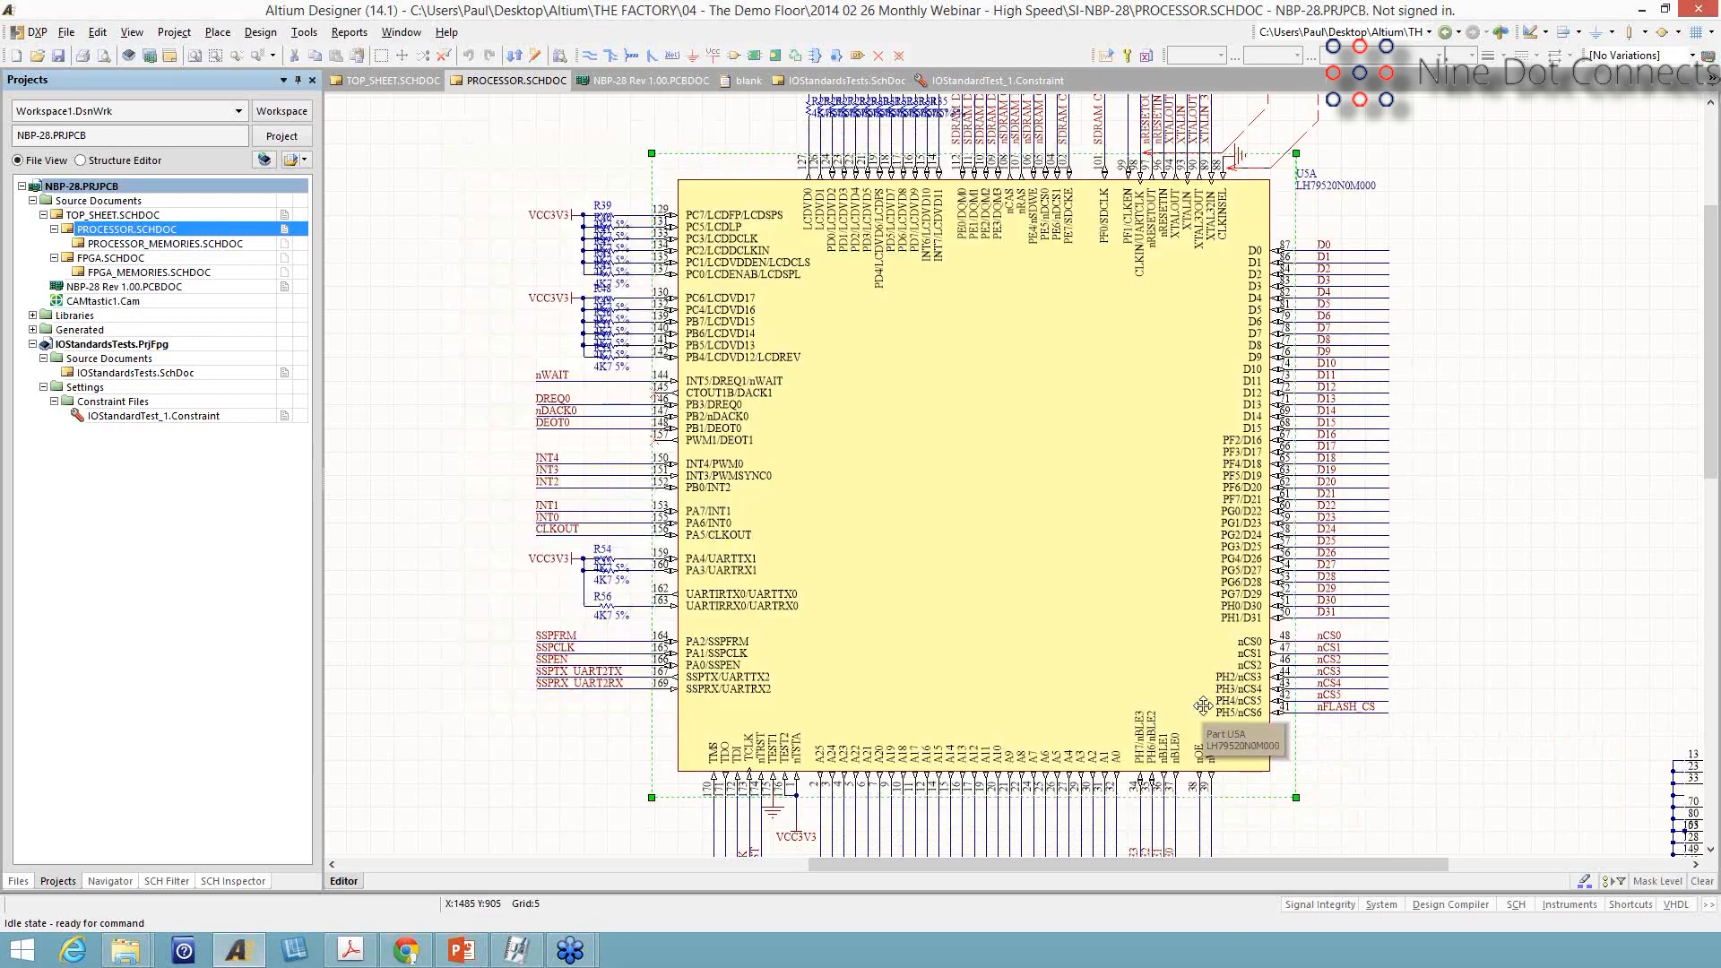
pyautogui.click(448, 256)
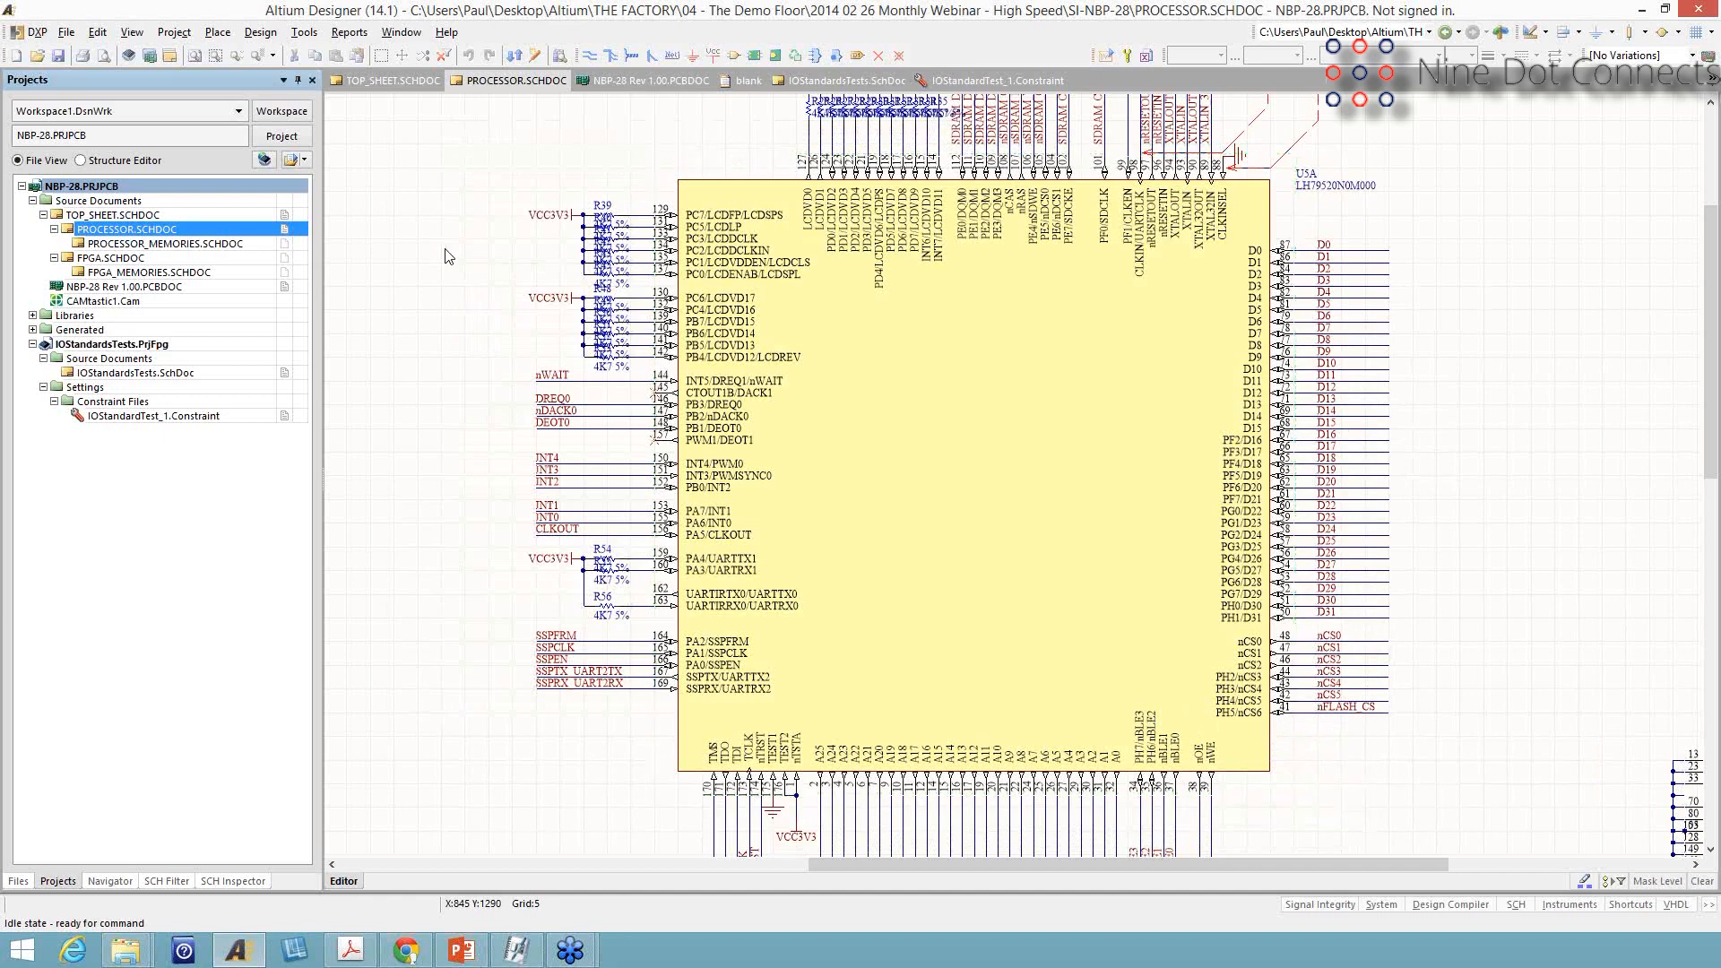
# Start the Signal Integrity tool on the design, and open the model assignments in an enlarged window
pyautogui.click(305, 40)
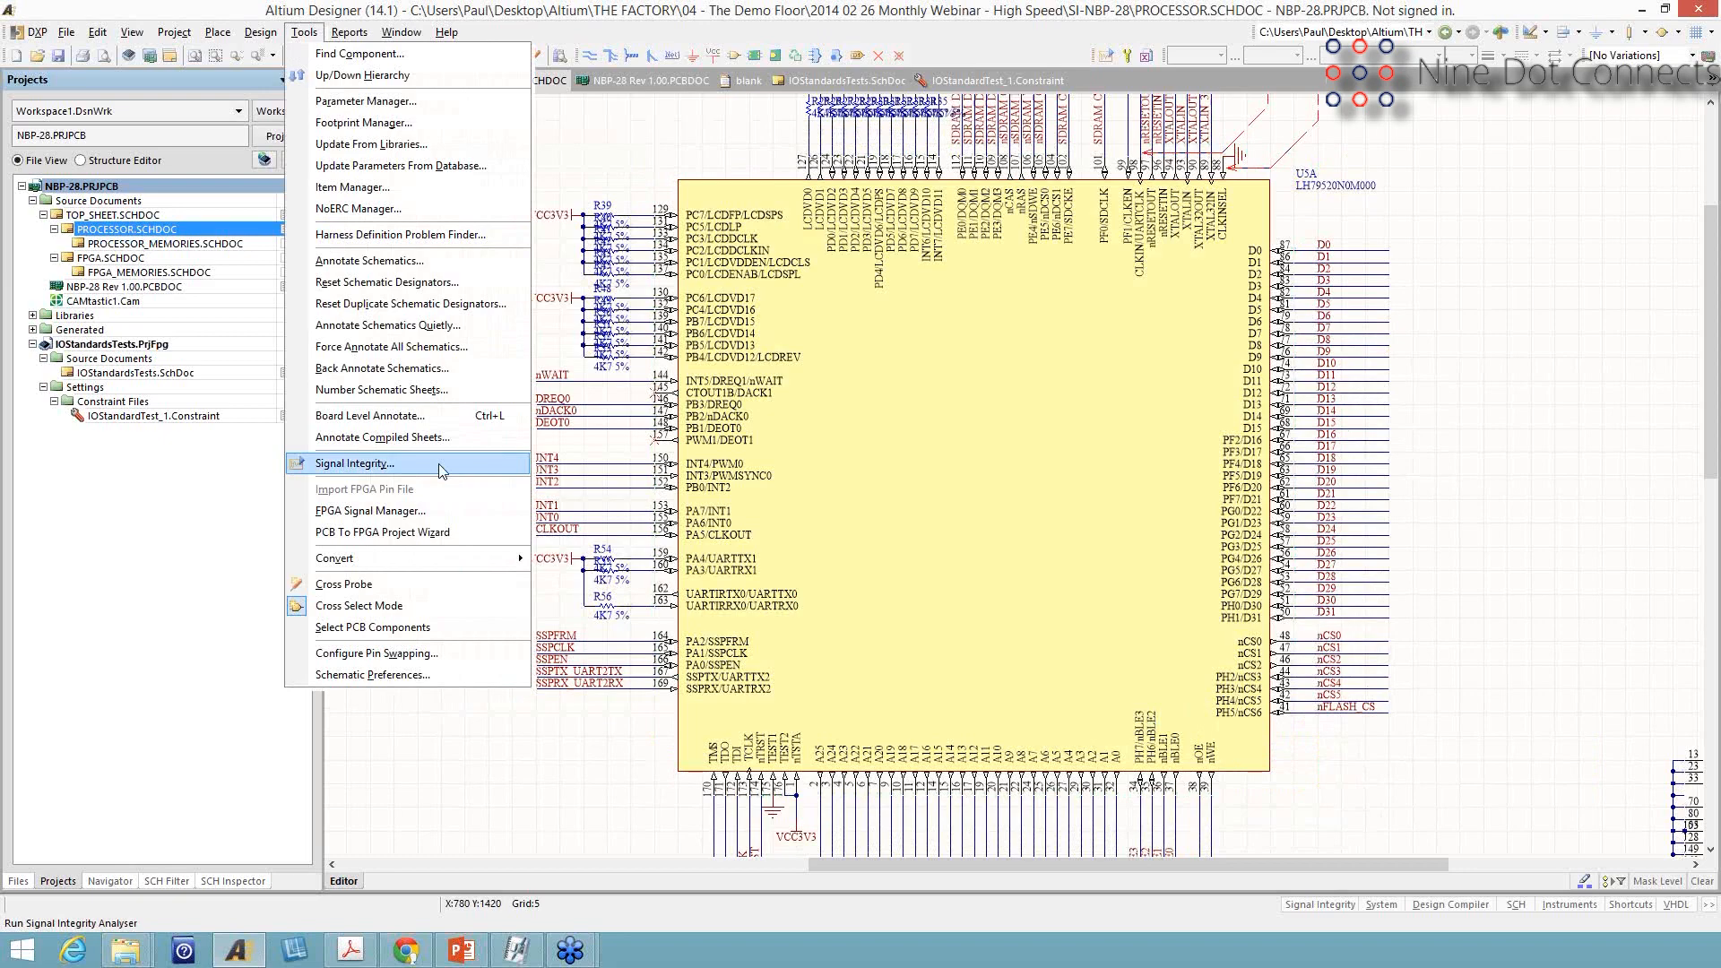
pyautogui.click(440, 465)
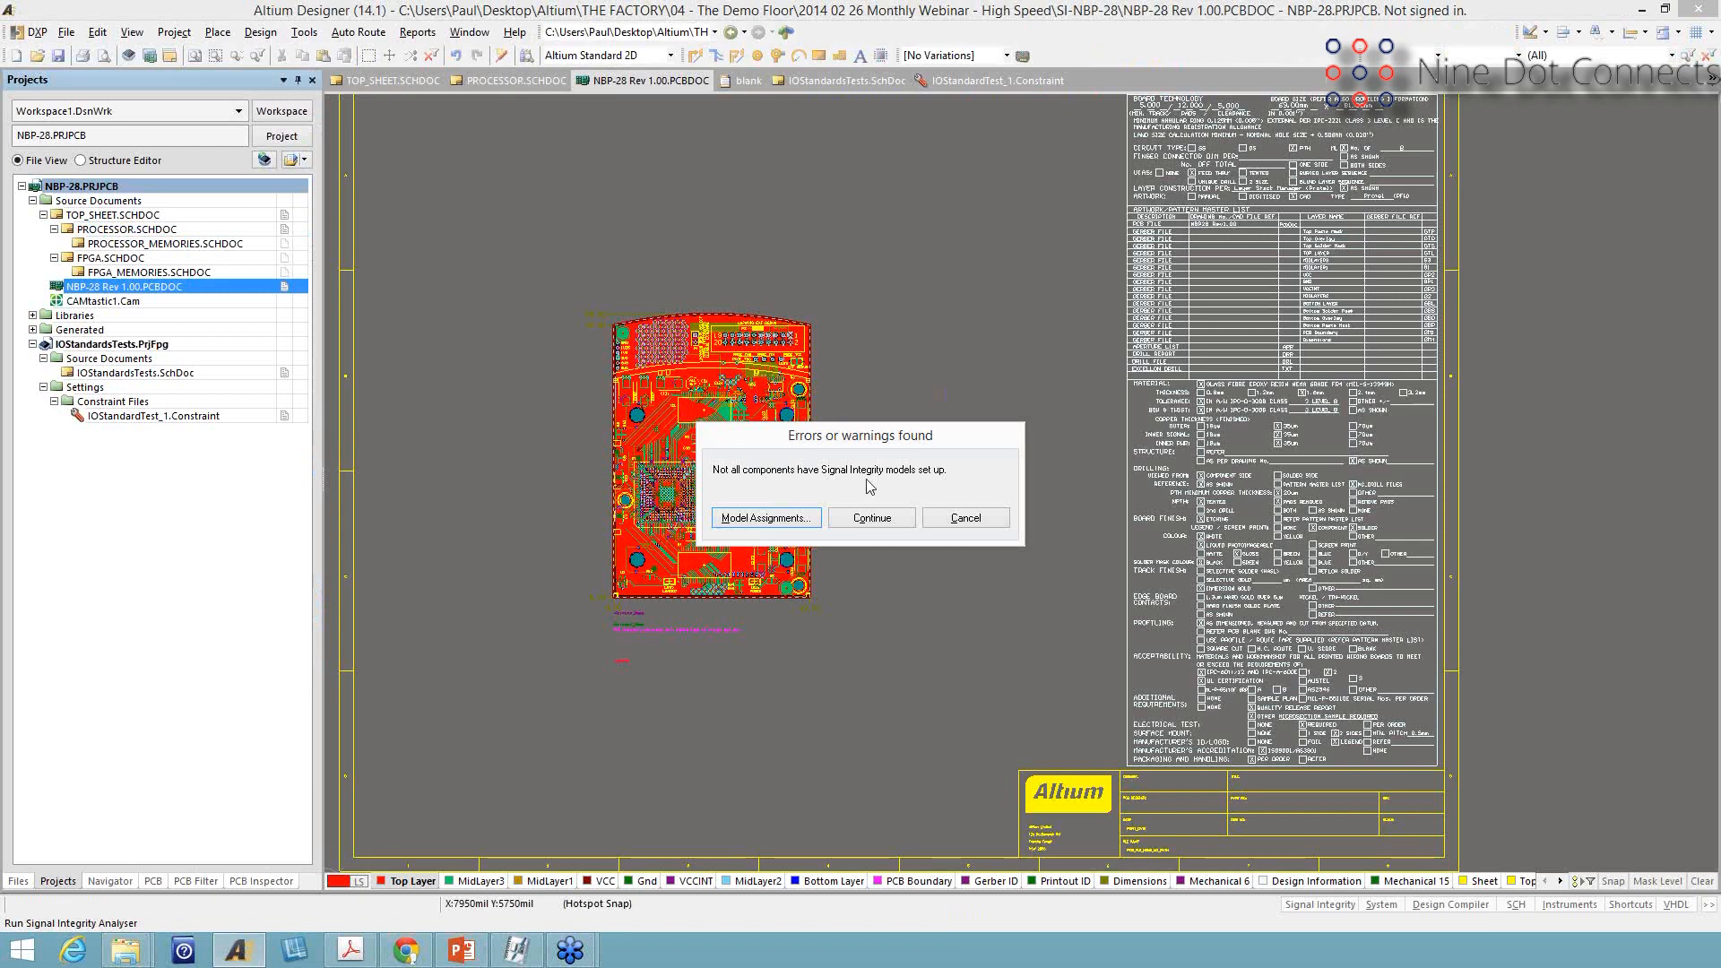
pyautogui.click(765, 519)
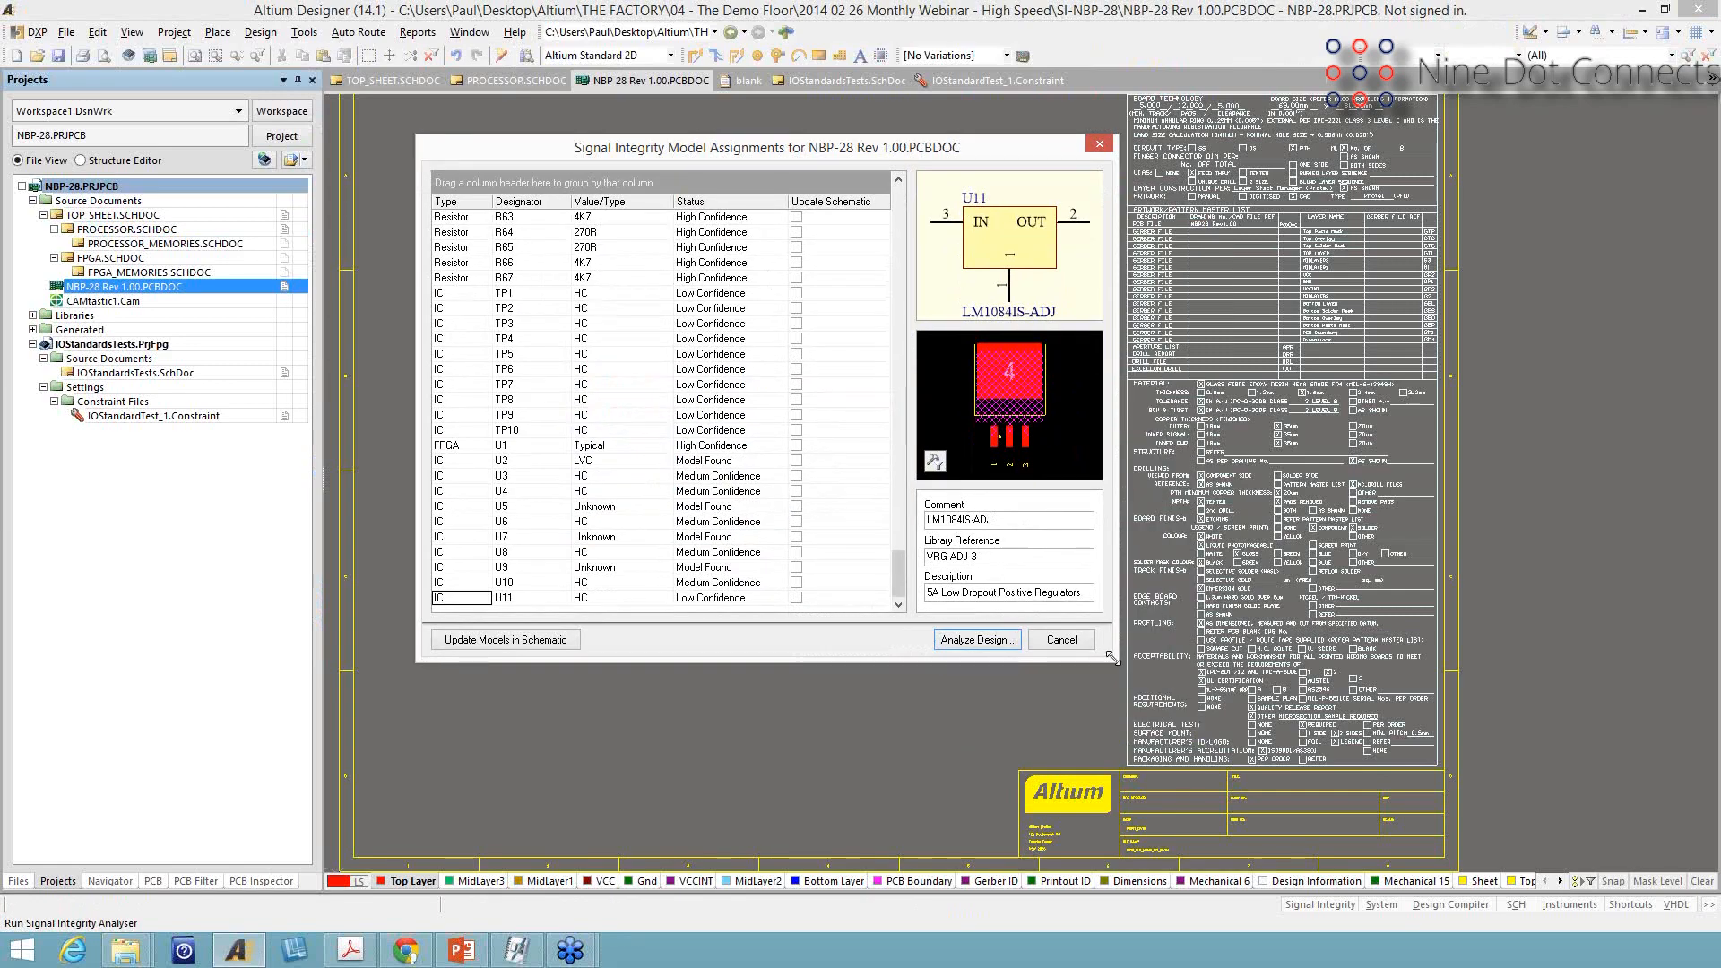
pyautogui.moveTo(1251, 746); pyautogui.dragTo(1394, 843)
# Review the model status of the components from the capacitors to the ICs, and view the value options for FPGA U1
pyautogui.moveTo(1174, 736); pyautogui.dragTo(664, 226)
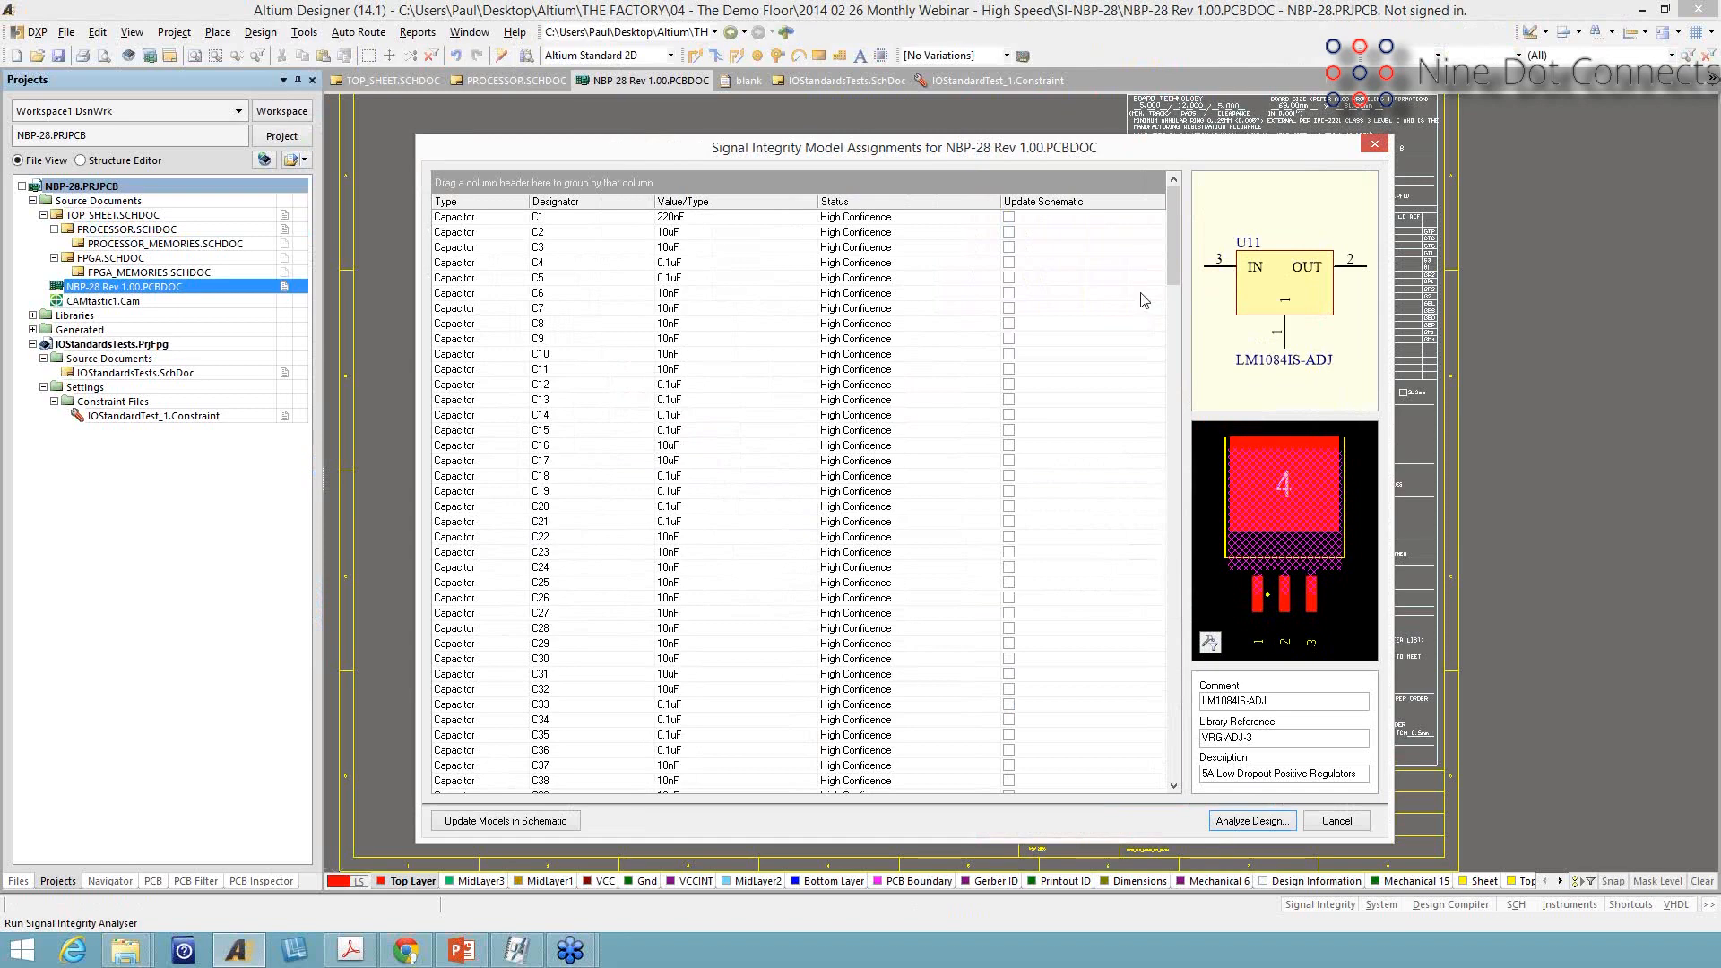
pyautogui.moveTo(1173, 324); pyautogui.dragTo(1098, 567)
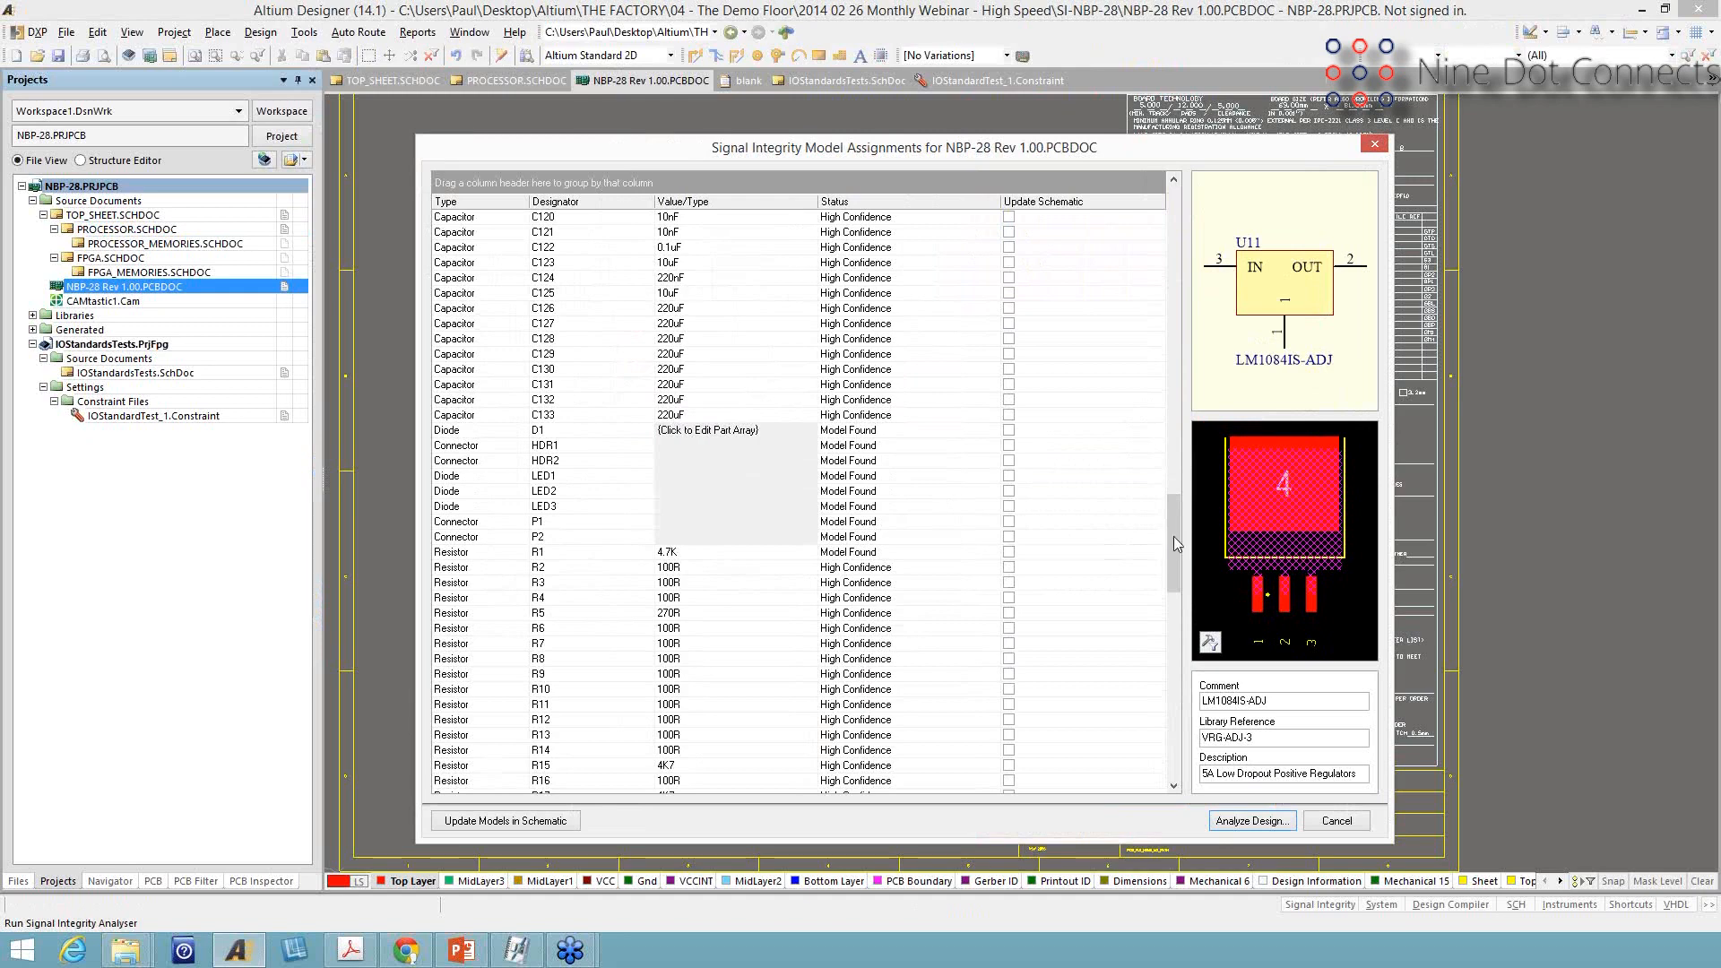
pyautogui.moveTo(1174, 536); pyautogui.dragTo(1166, 755)
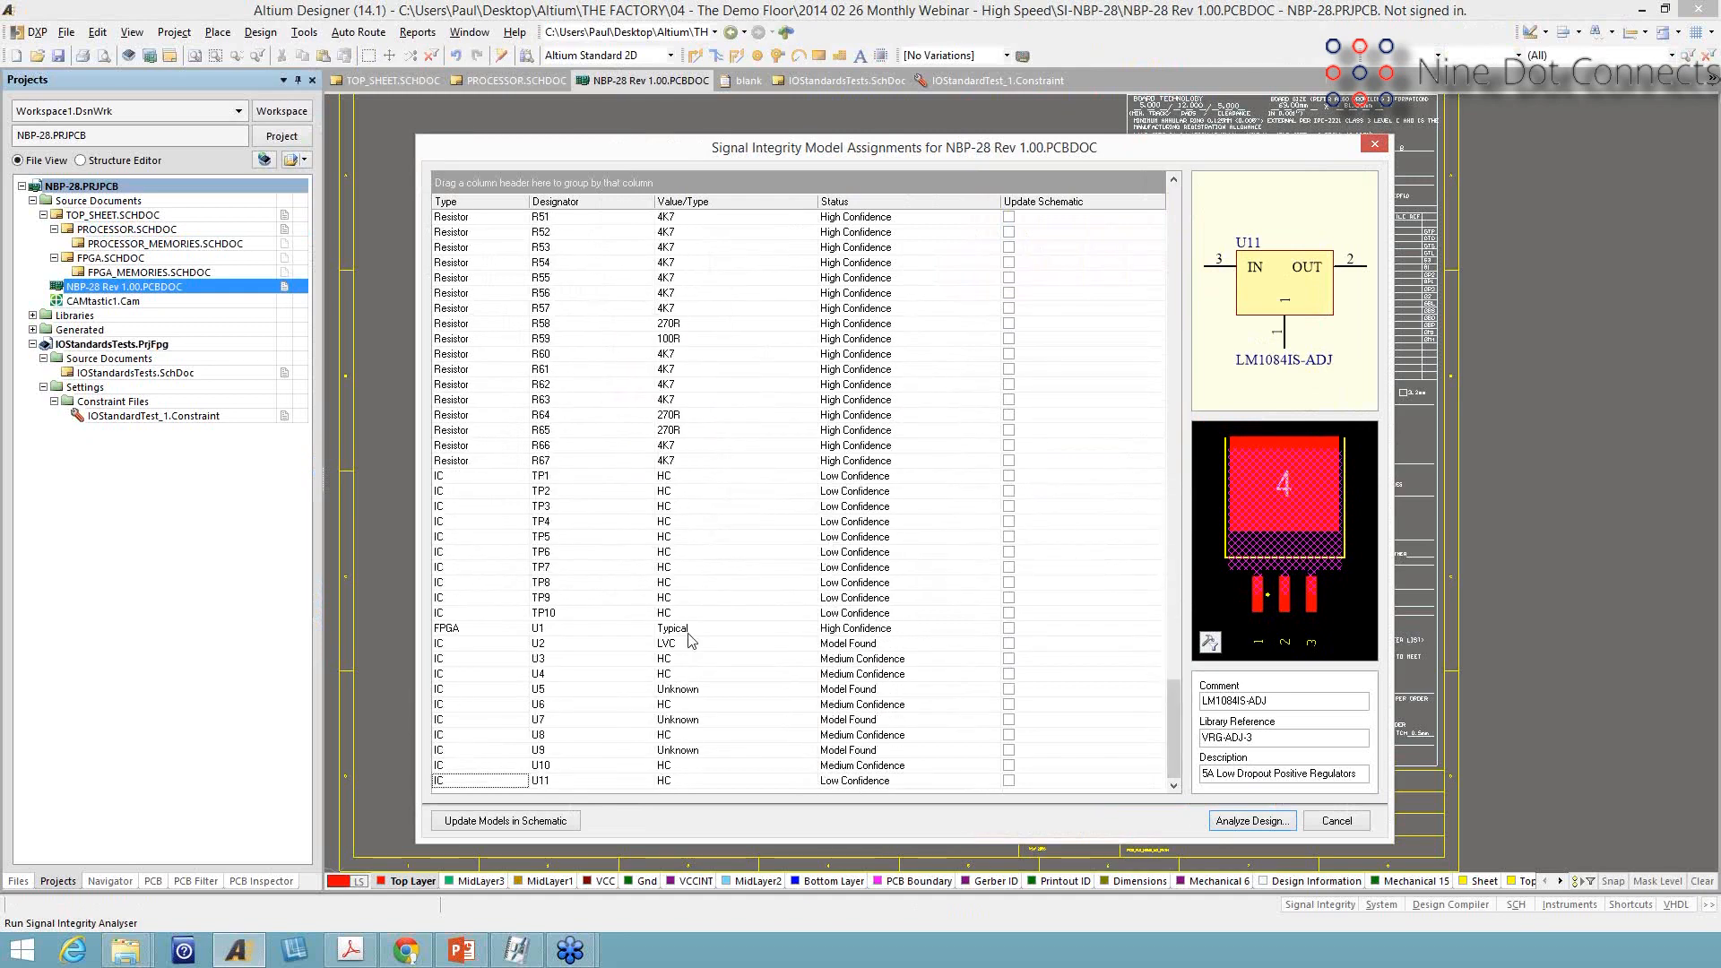
pyautogui.click(821, 628)
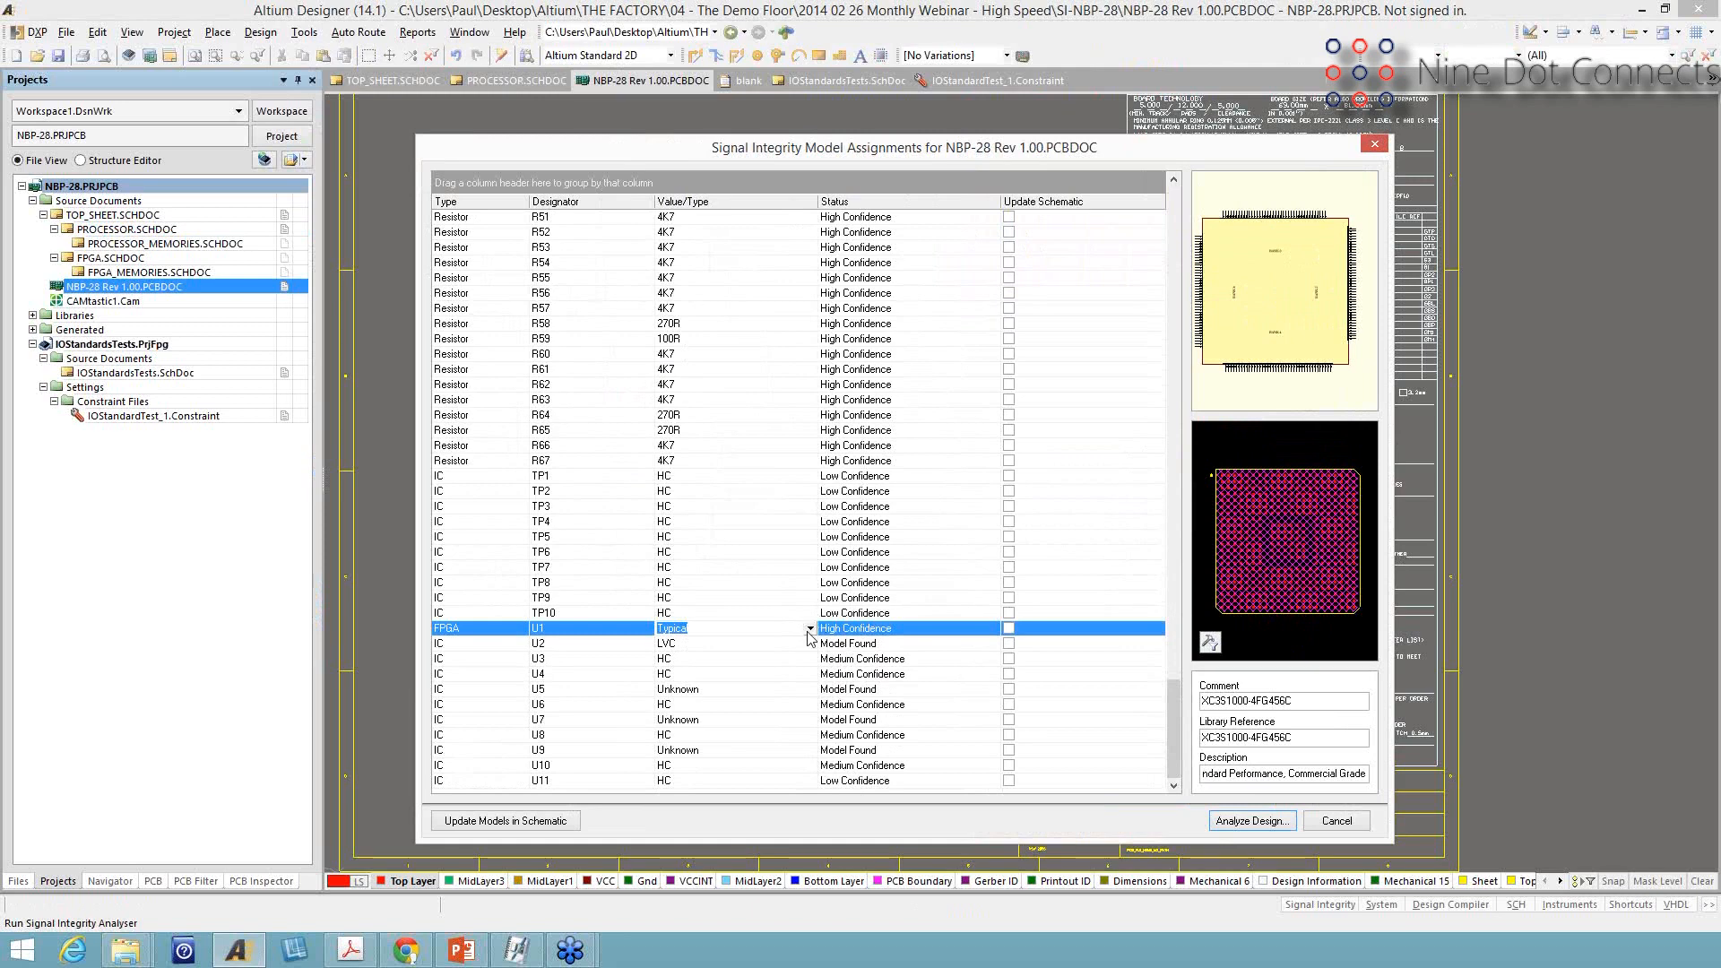
pyautogui.click(810, 629)
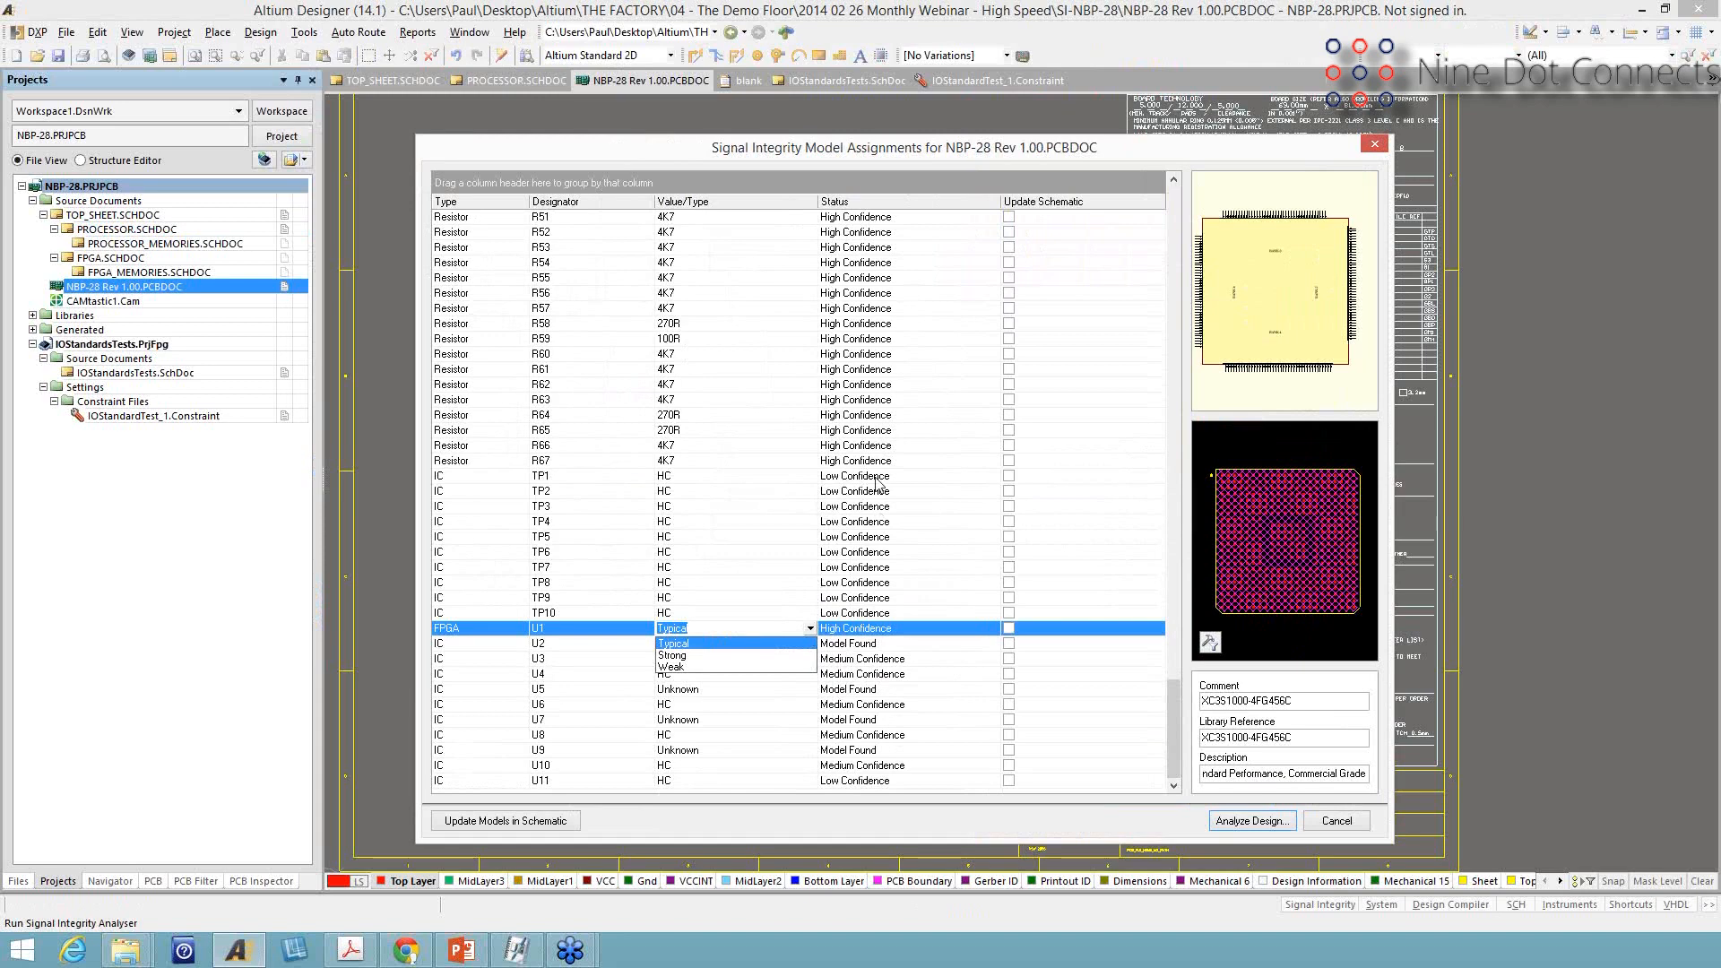
pyautogui.click(877, 485)
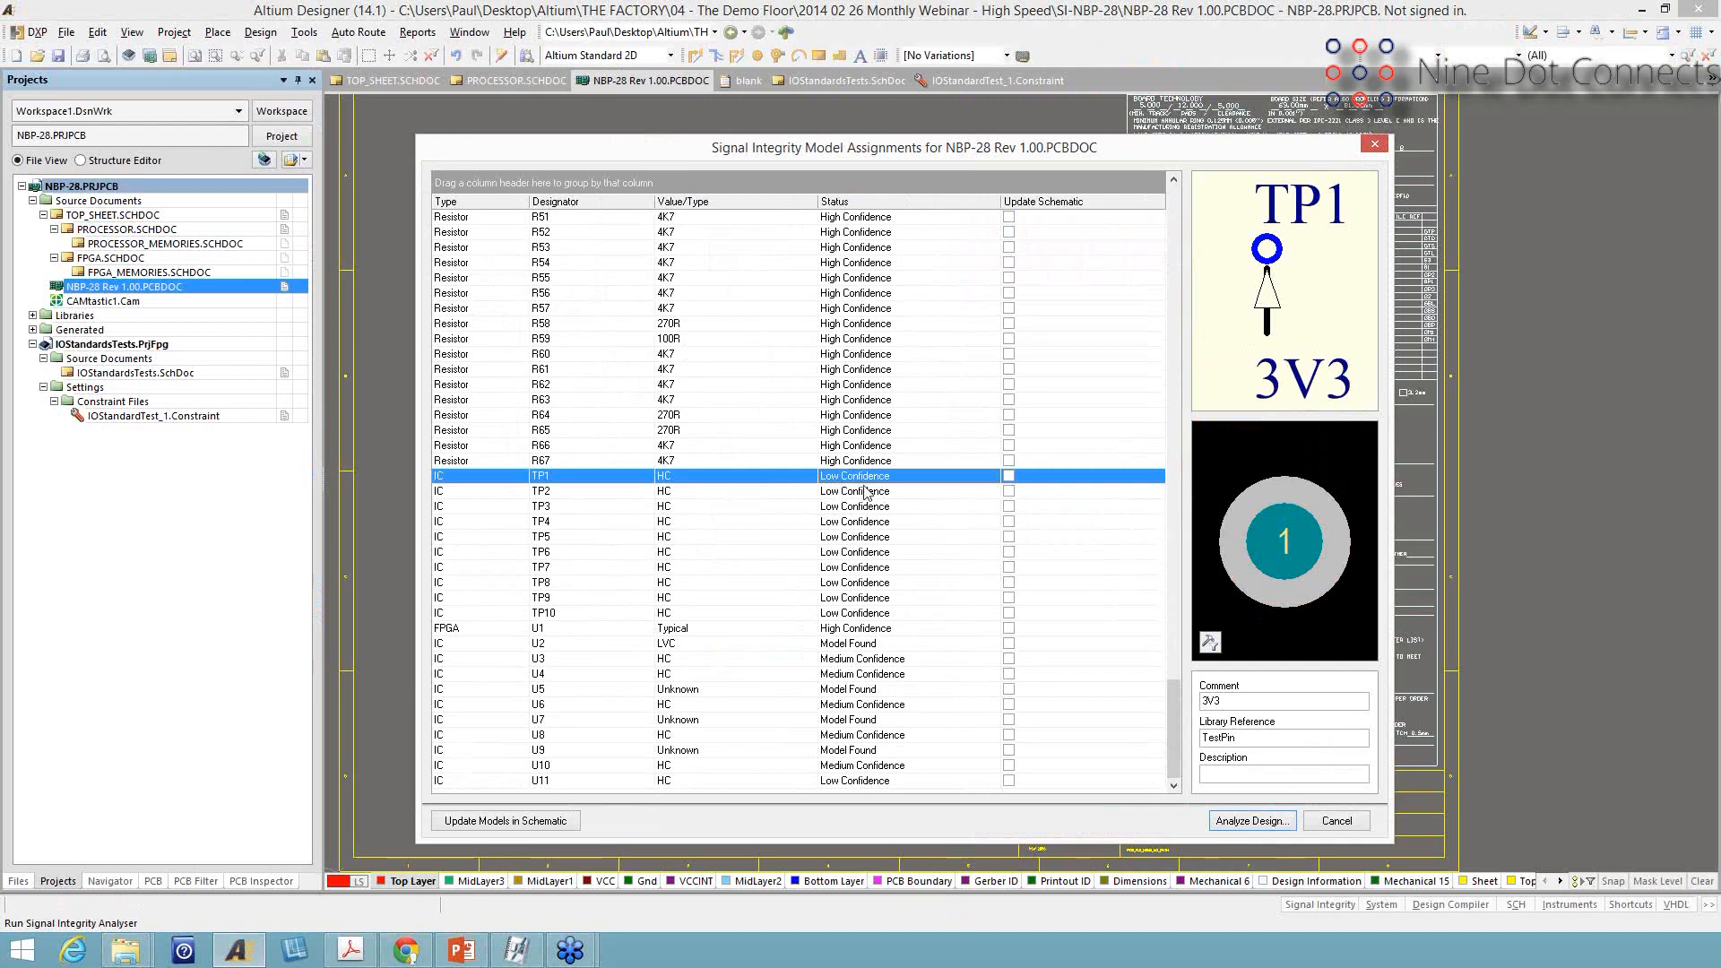
# View TP1's technology options, mark TP1 for schematic update, and cancel the model assignments
pyautogui.click(708, 476)
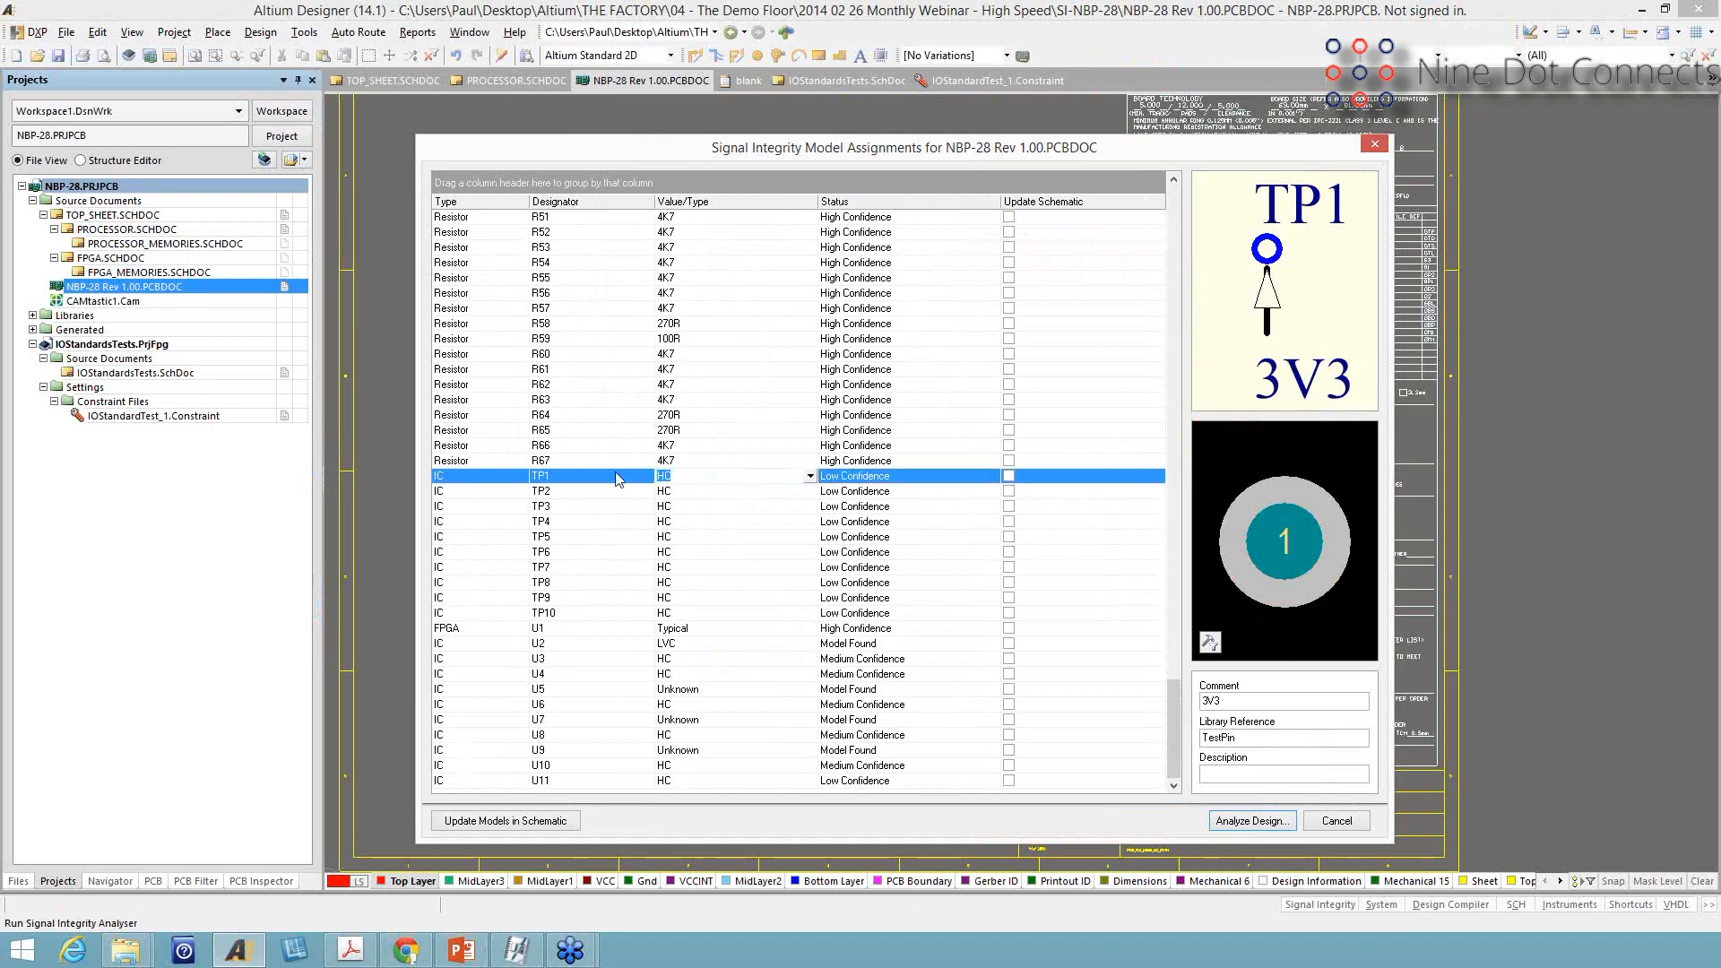
pyautogui.click(810, 476)
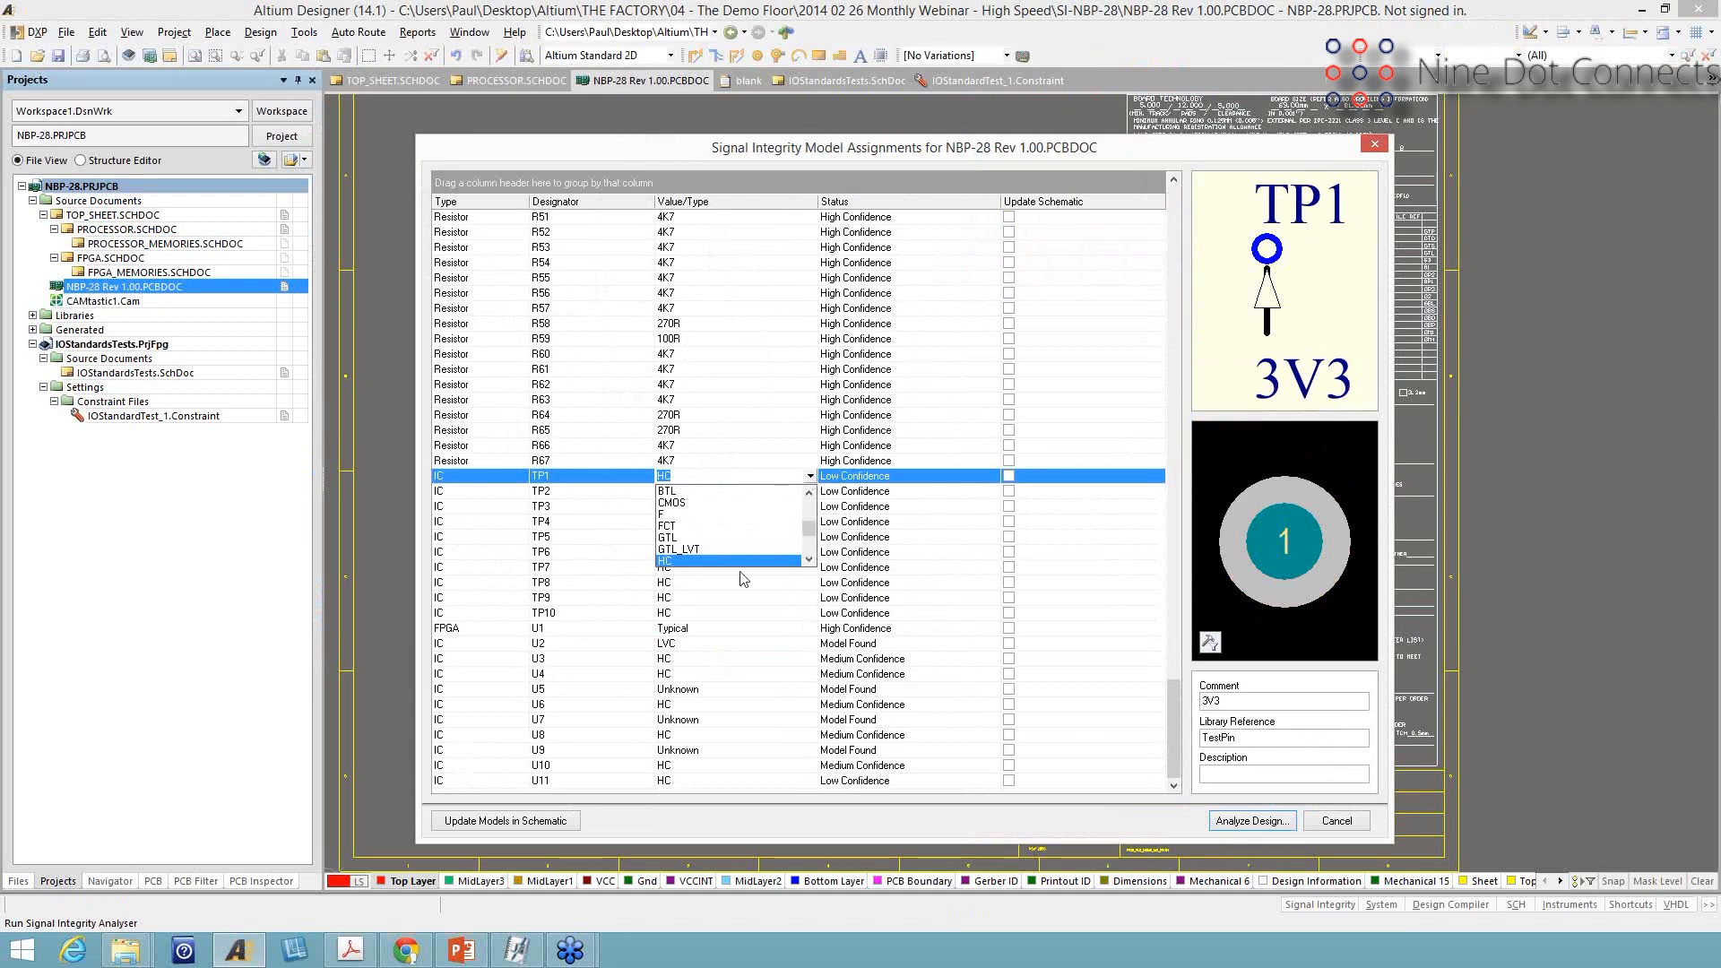
pyautogui.click(1002, 480)
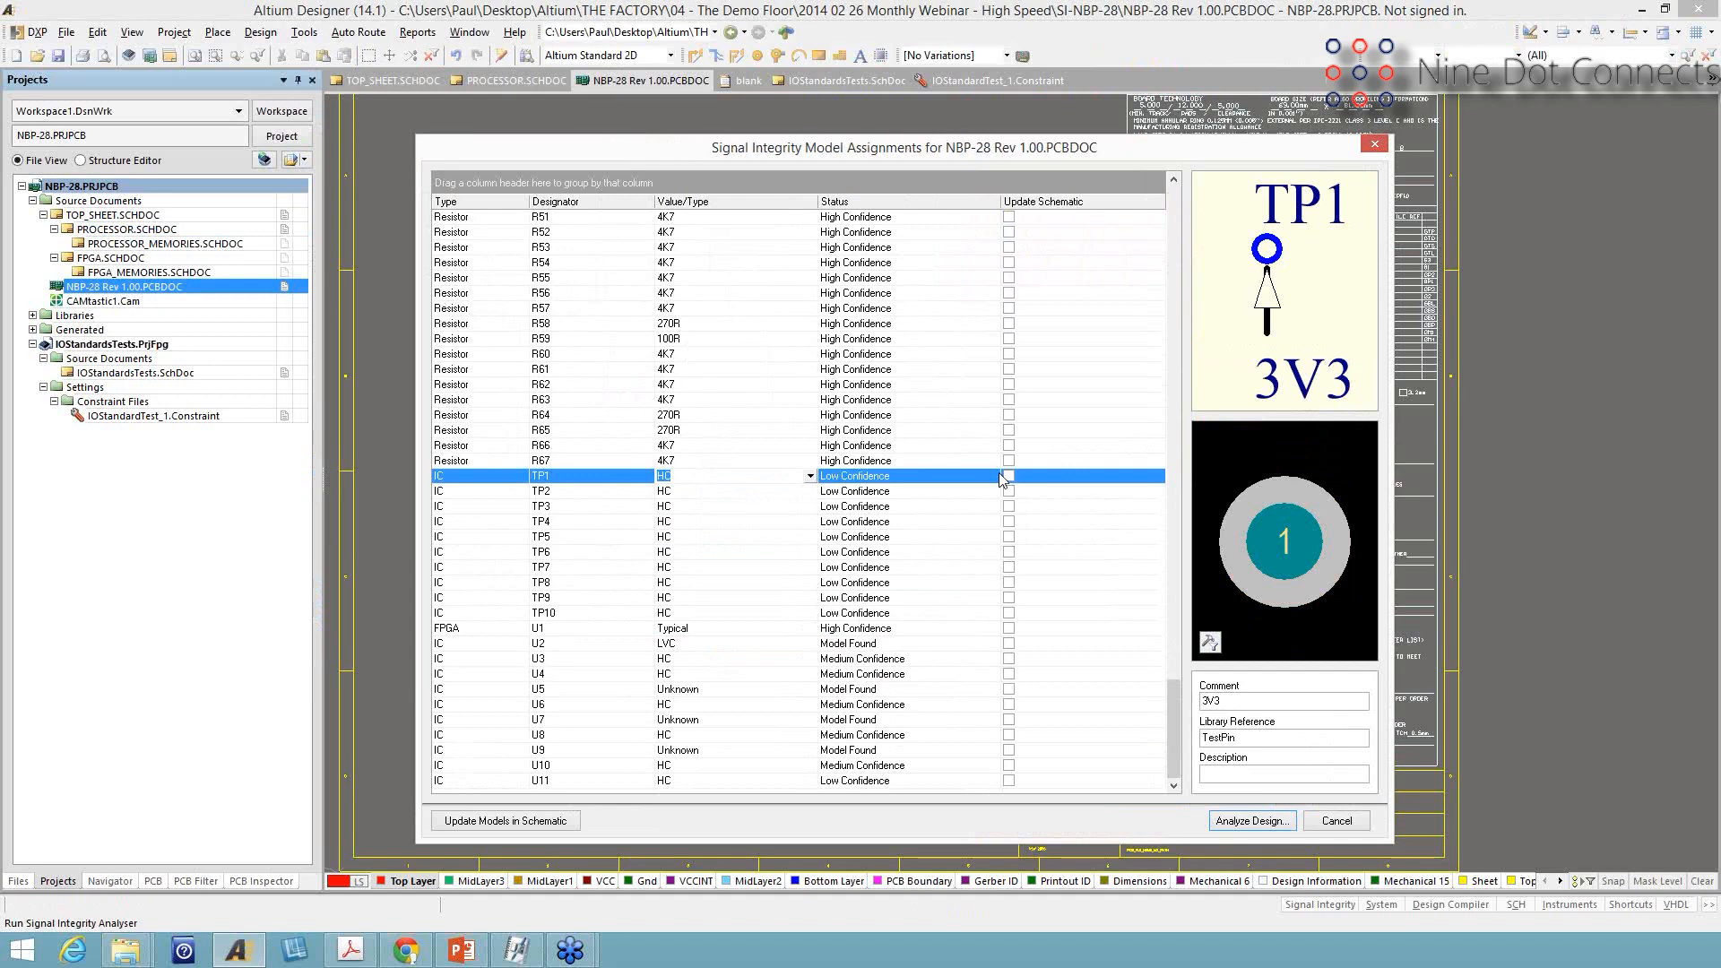
pyautogui.click(1008, 476)
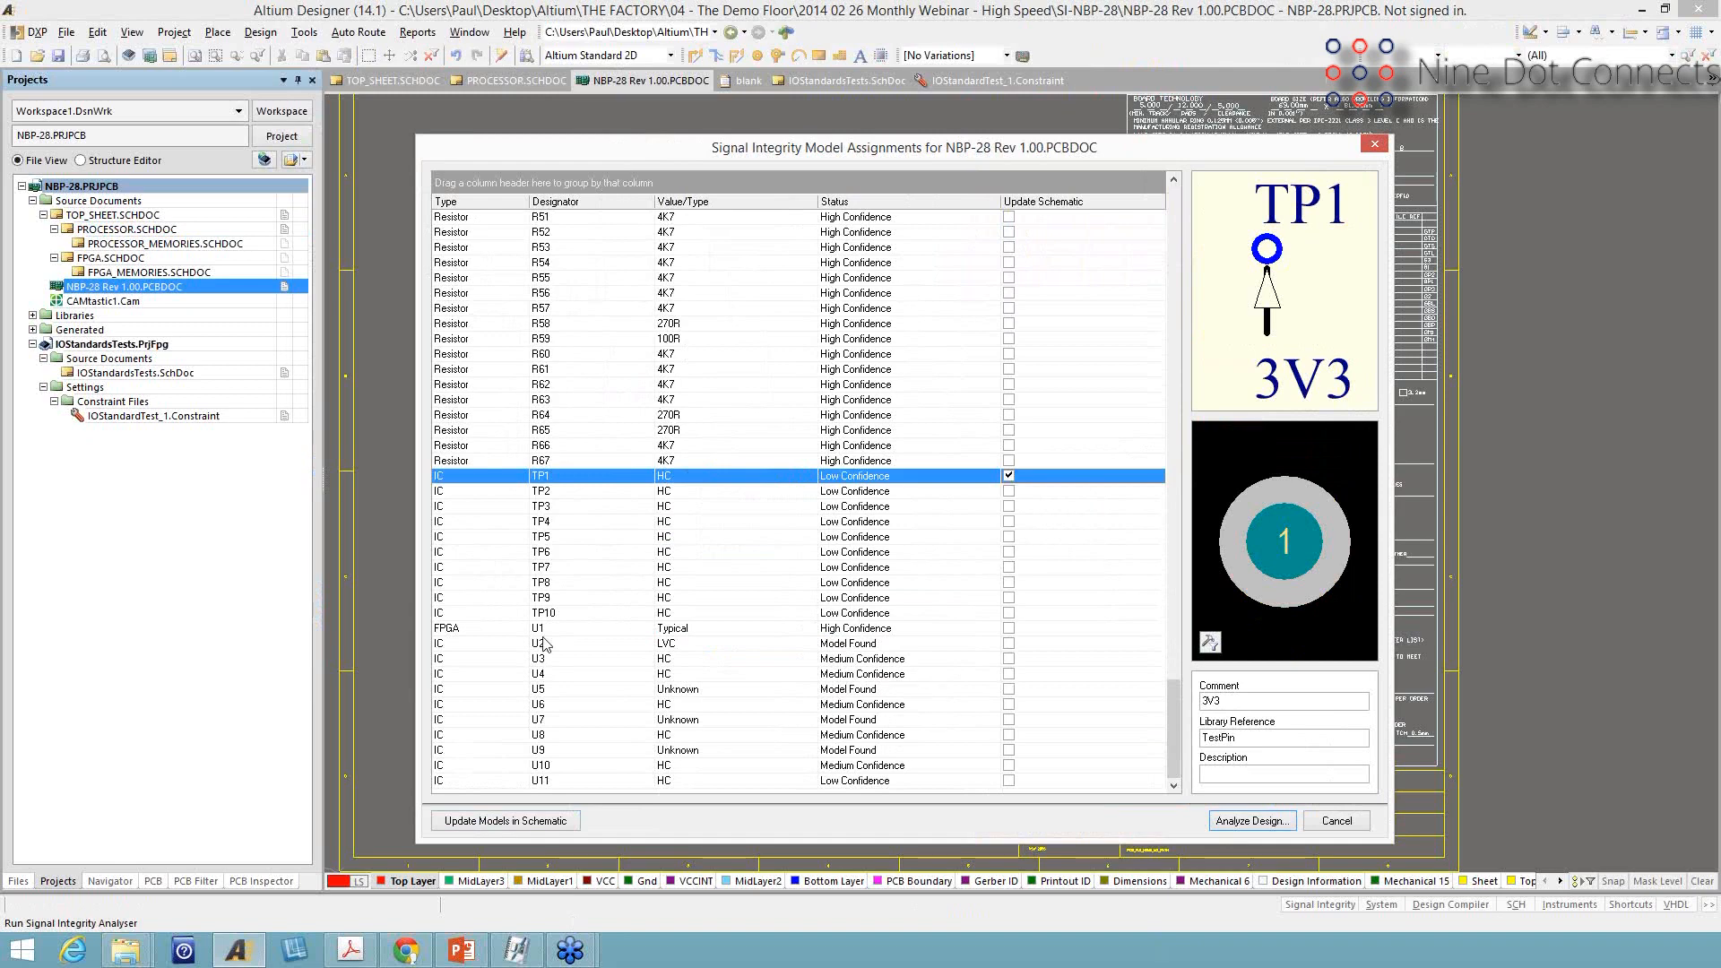
pyautogui.click(682, 632)
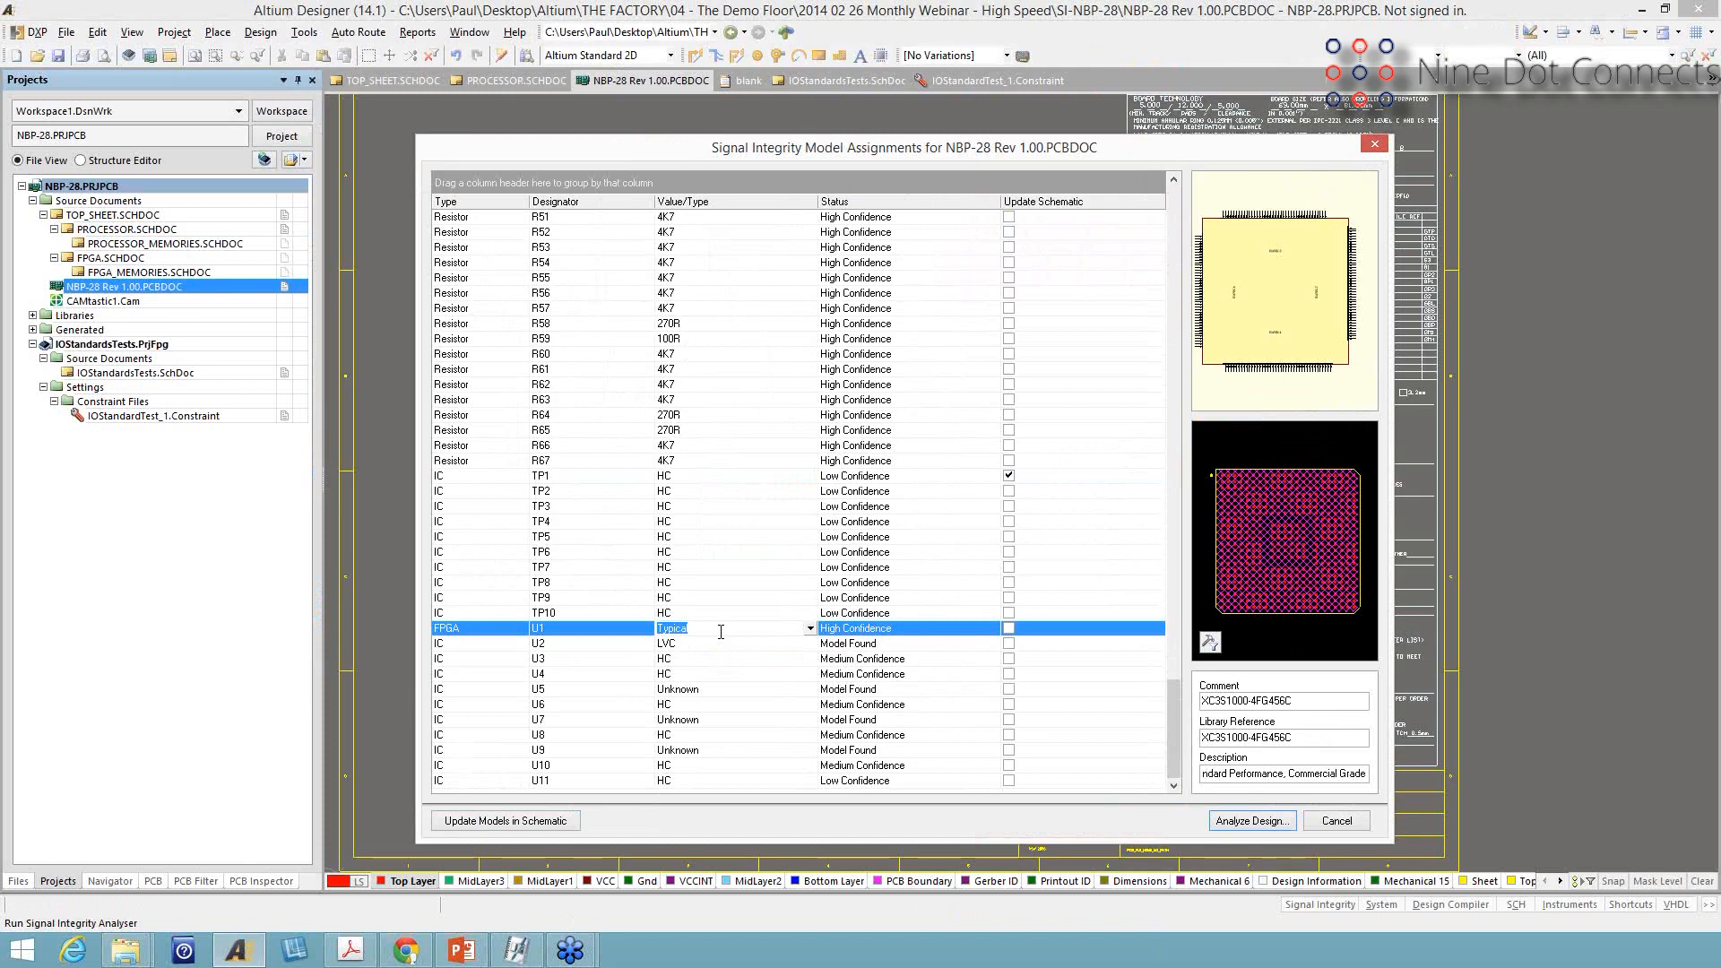
pyautogui.click(1337, 822)
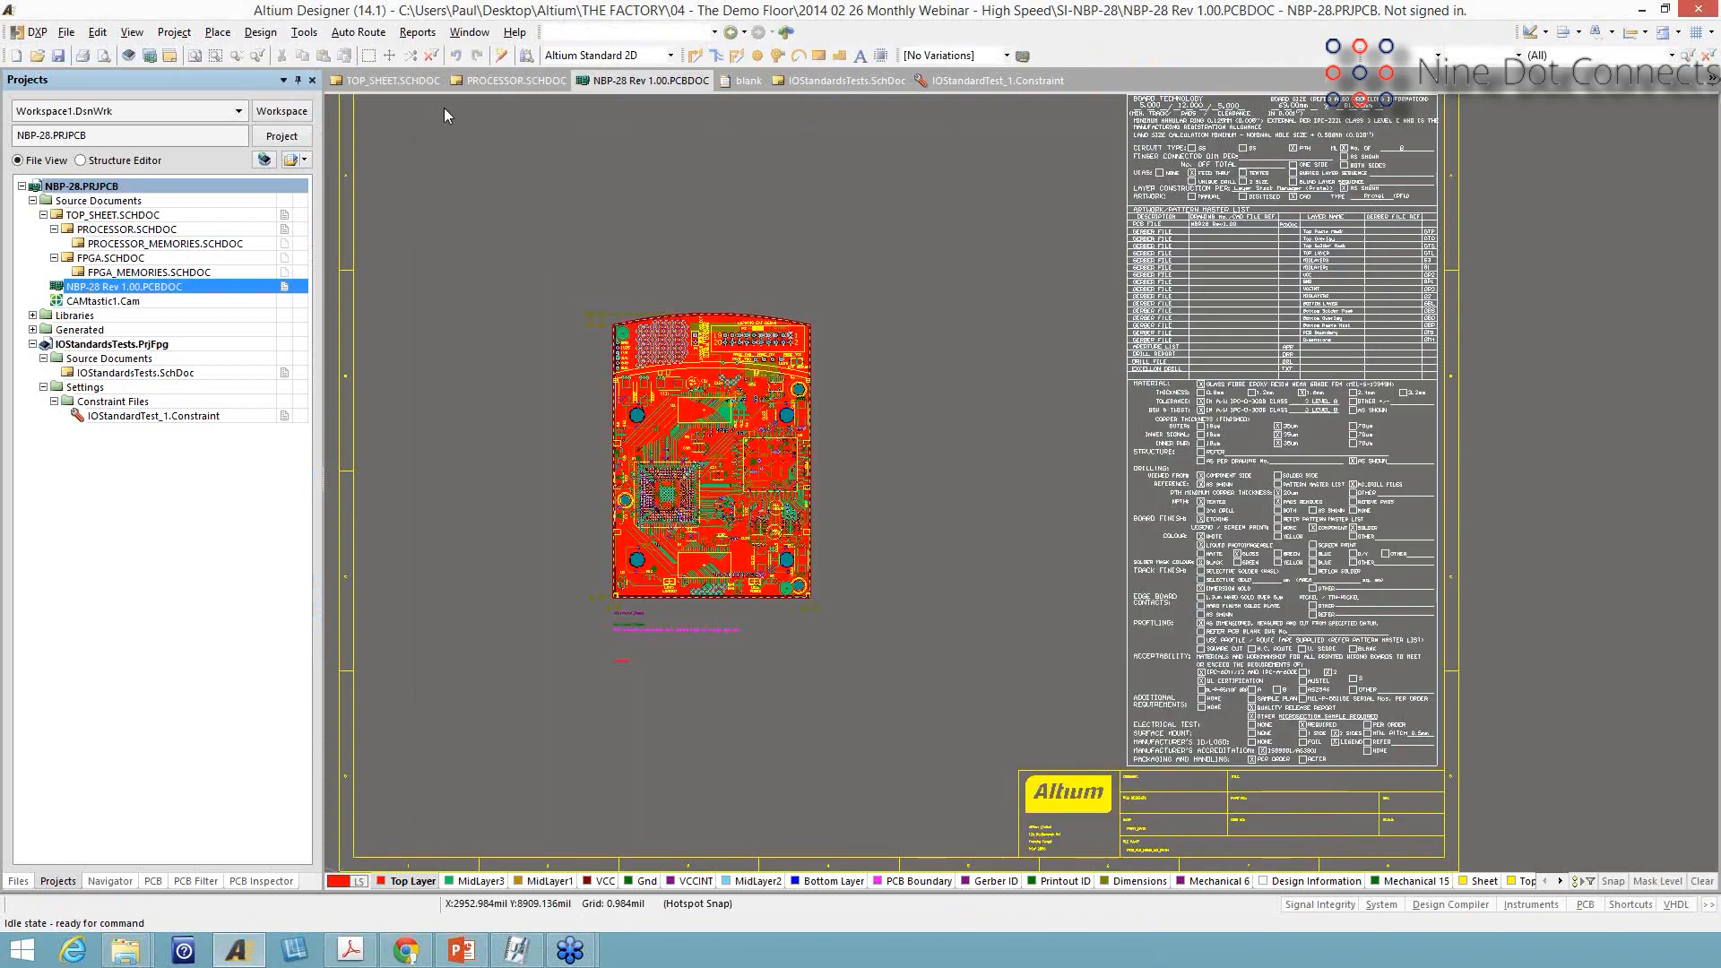
# Inspect the slew rate and drive strength settings of bus D in the FPGA Signal Manager, and close it without changes
pyautogui.click(303, 33)
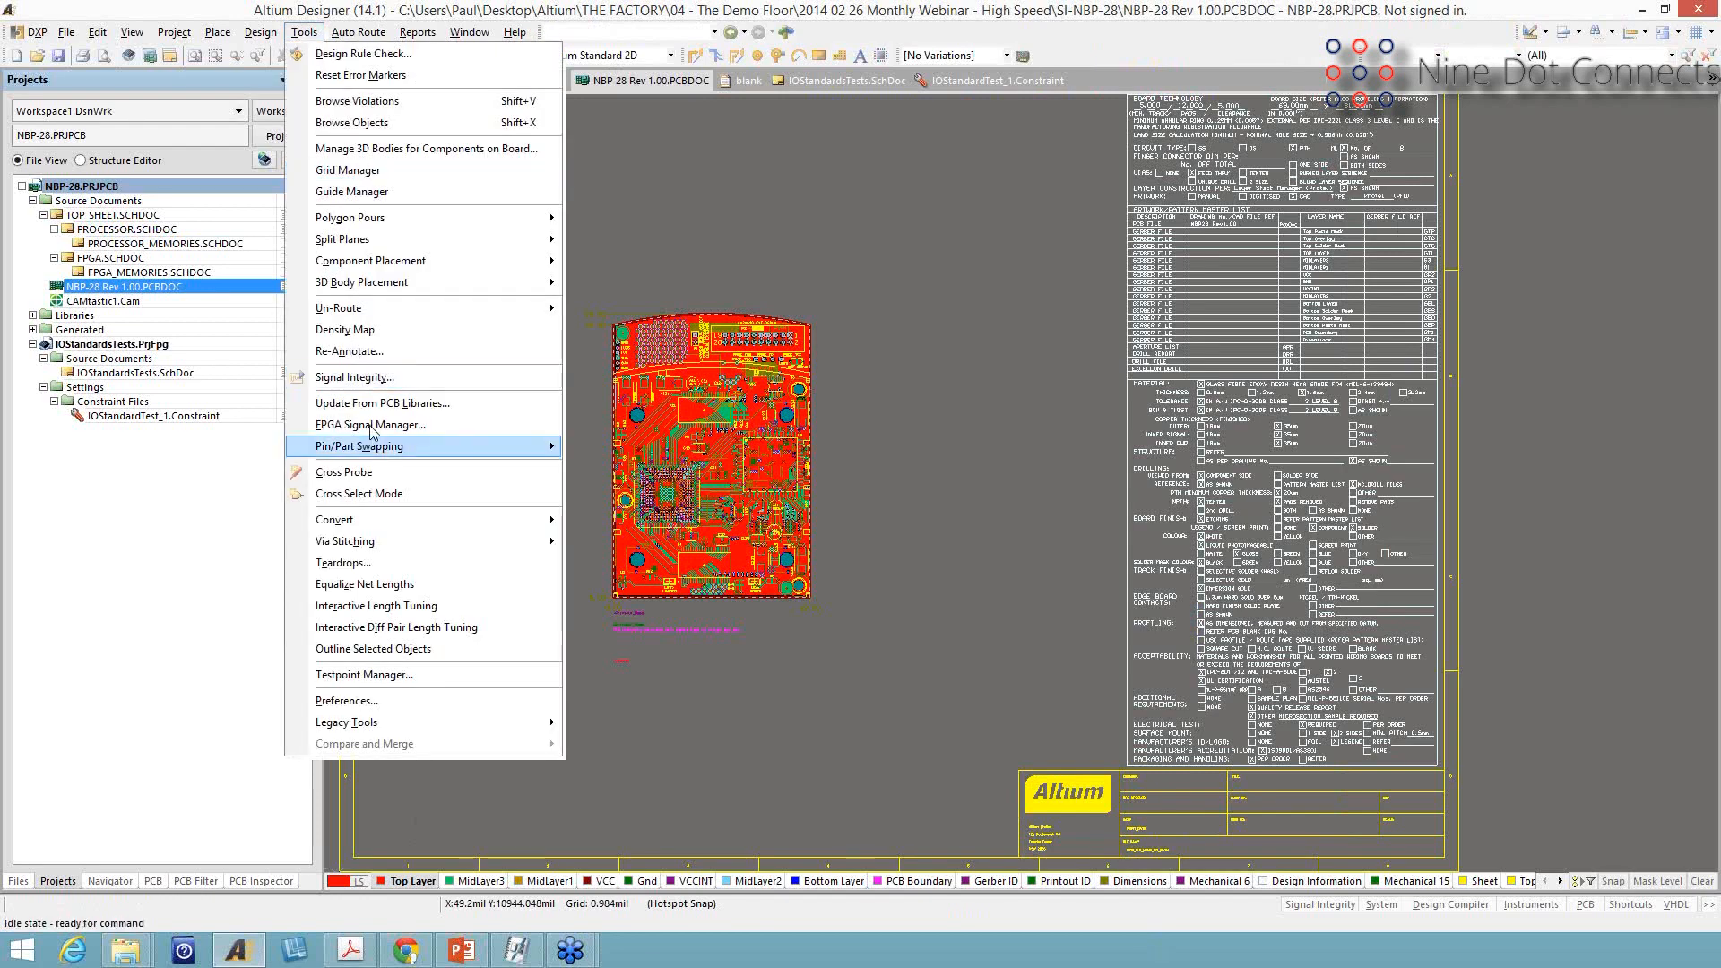
pyautogui.click(370, 427)
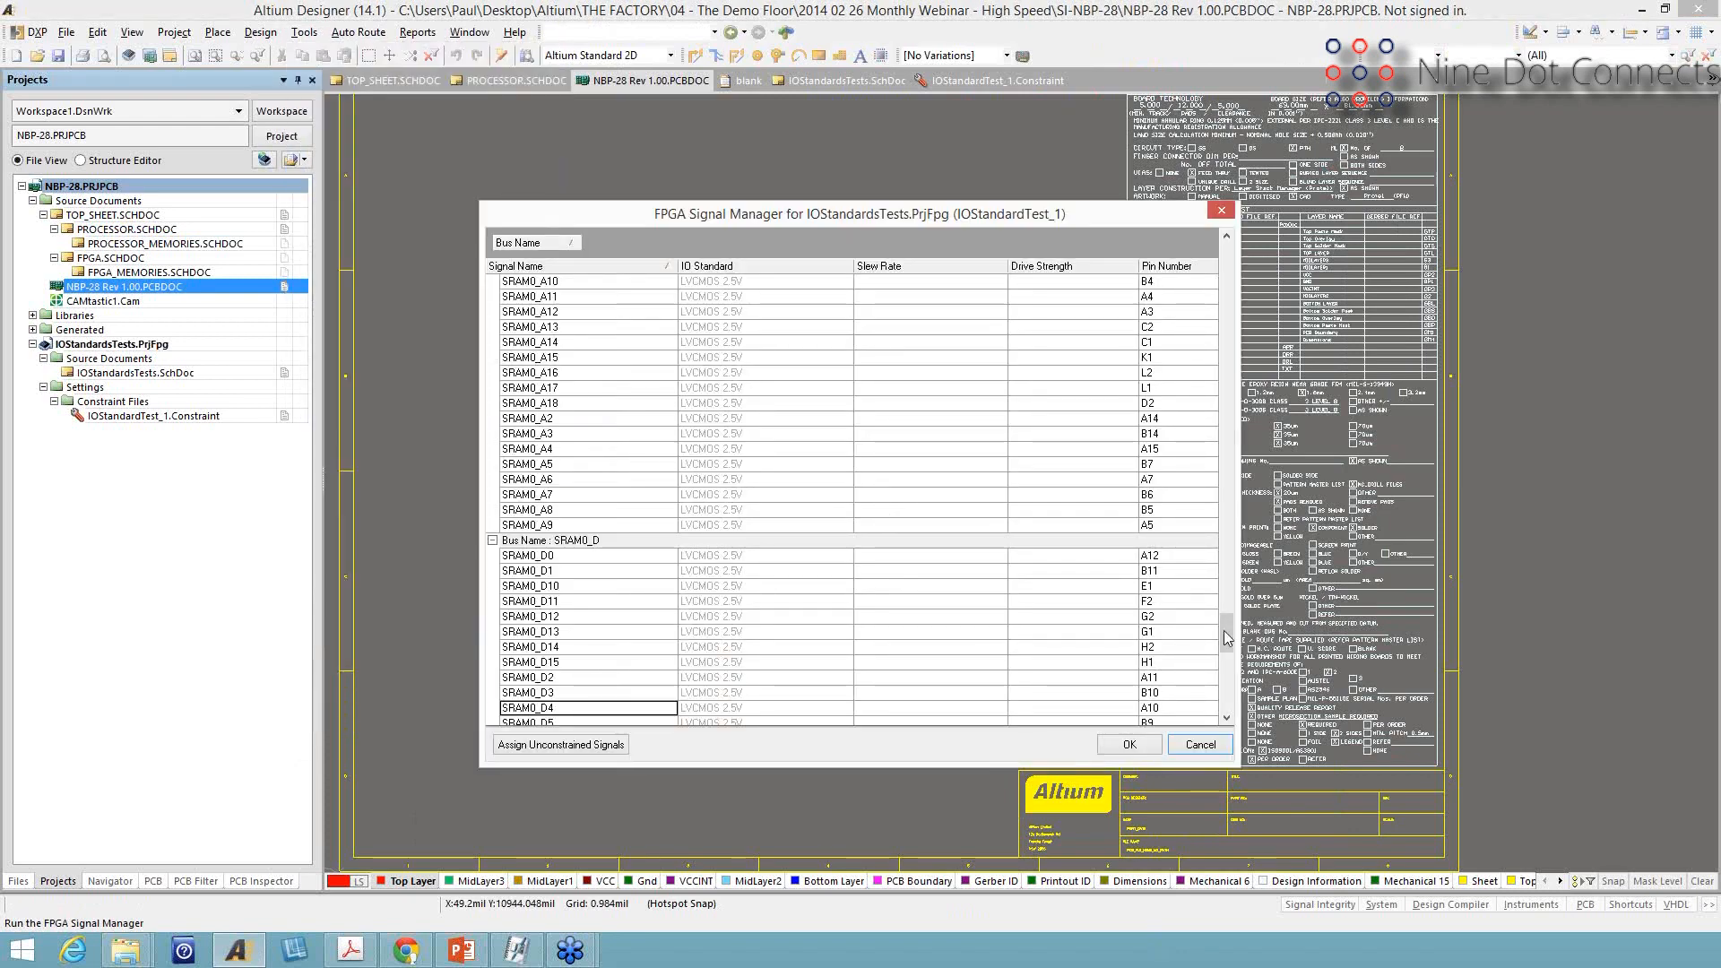
pyautogui.scroll(10, 1224, 599)
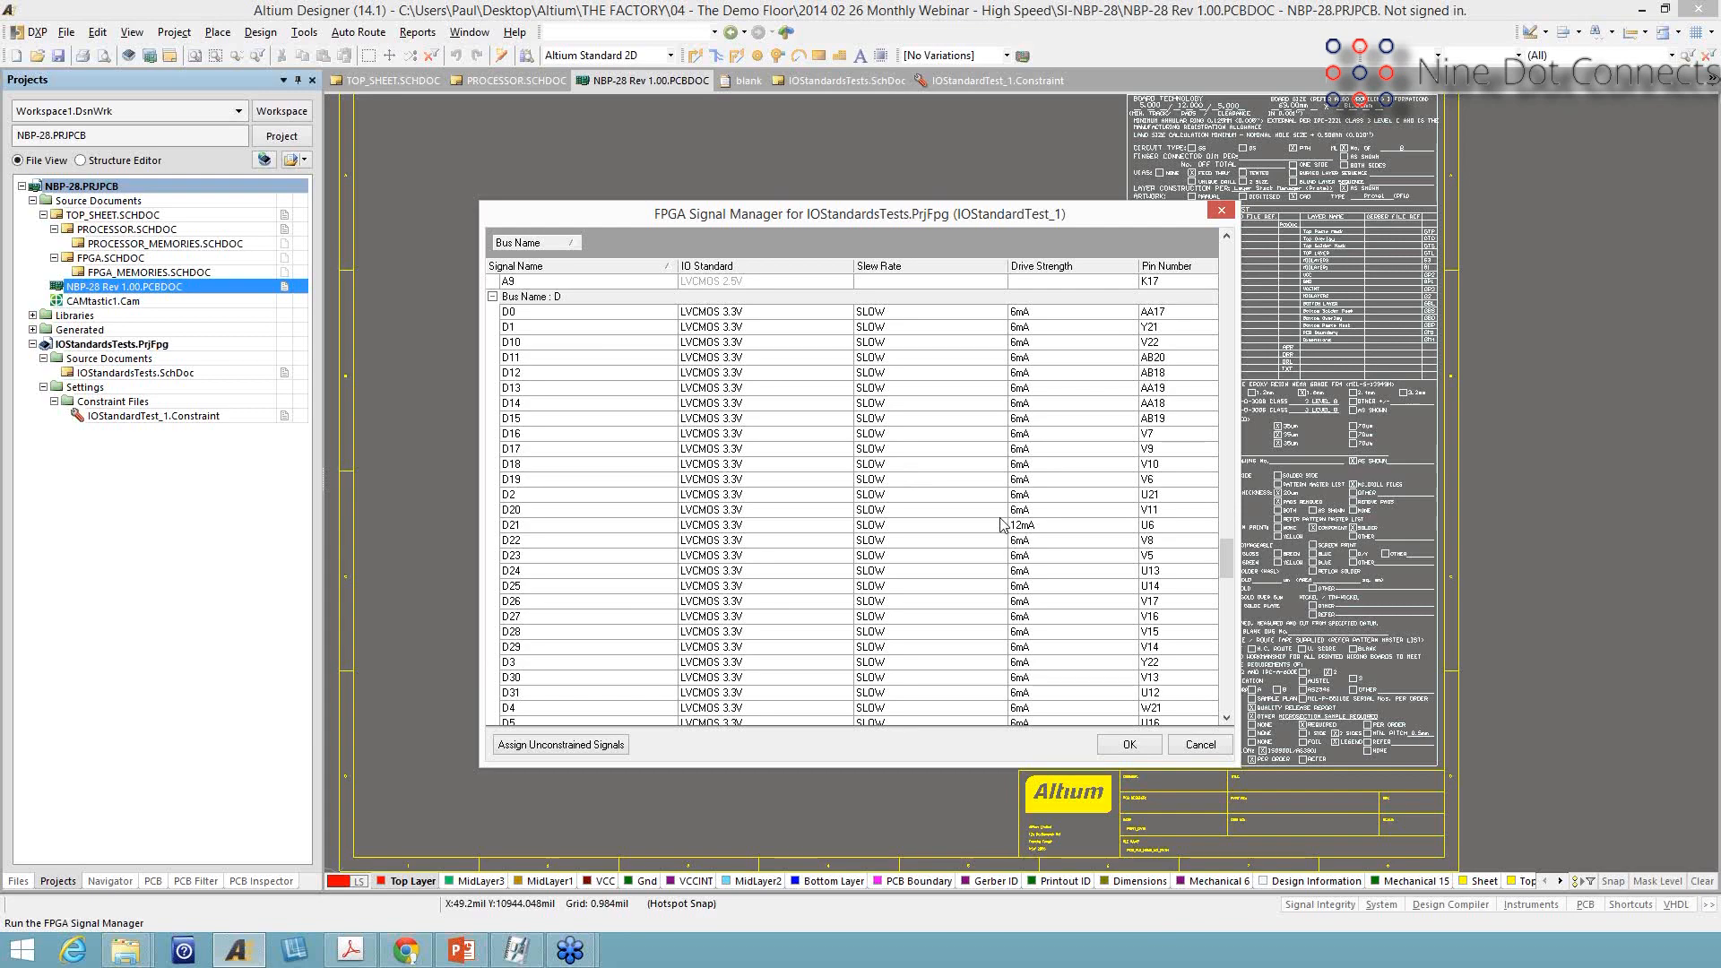
pyautogui.moveTo(1228, 581)
pyautogui.mouseDown()
pyautogui.moveTo(1216, 617)
pyautogui.moveTo(1226, 556)
pyautogui.moveTo(1225, 575)
pyautogui.mouseUp()
pyautogui.click(953, 480)
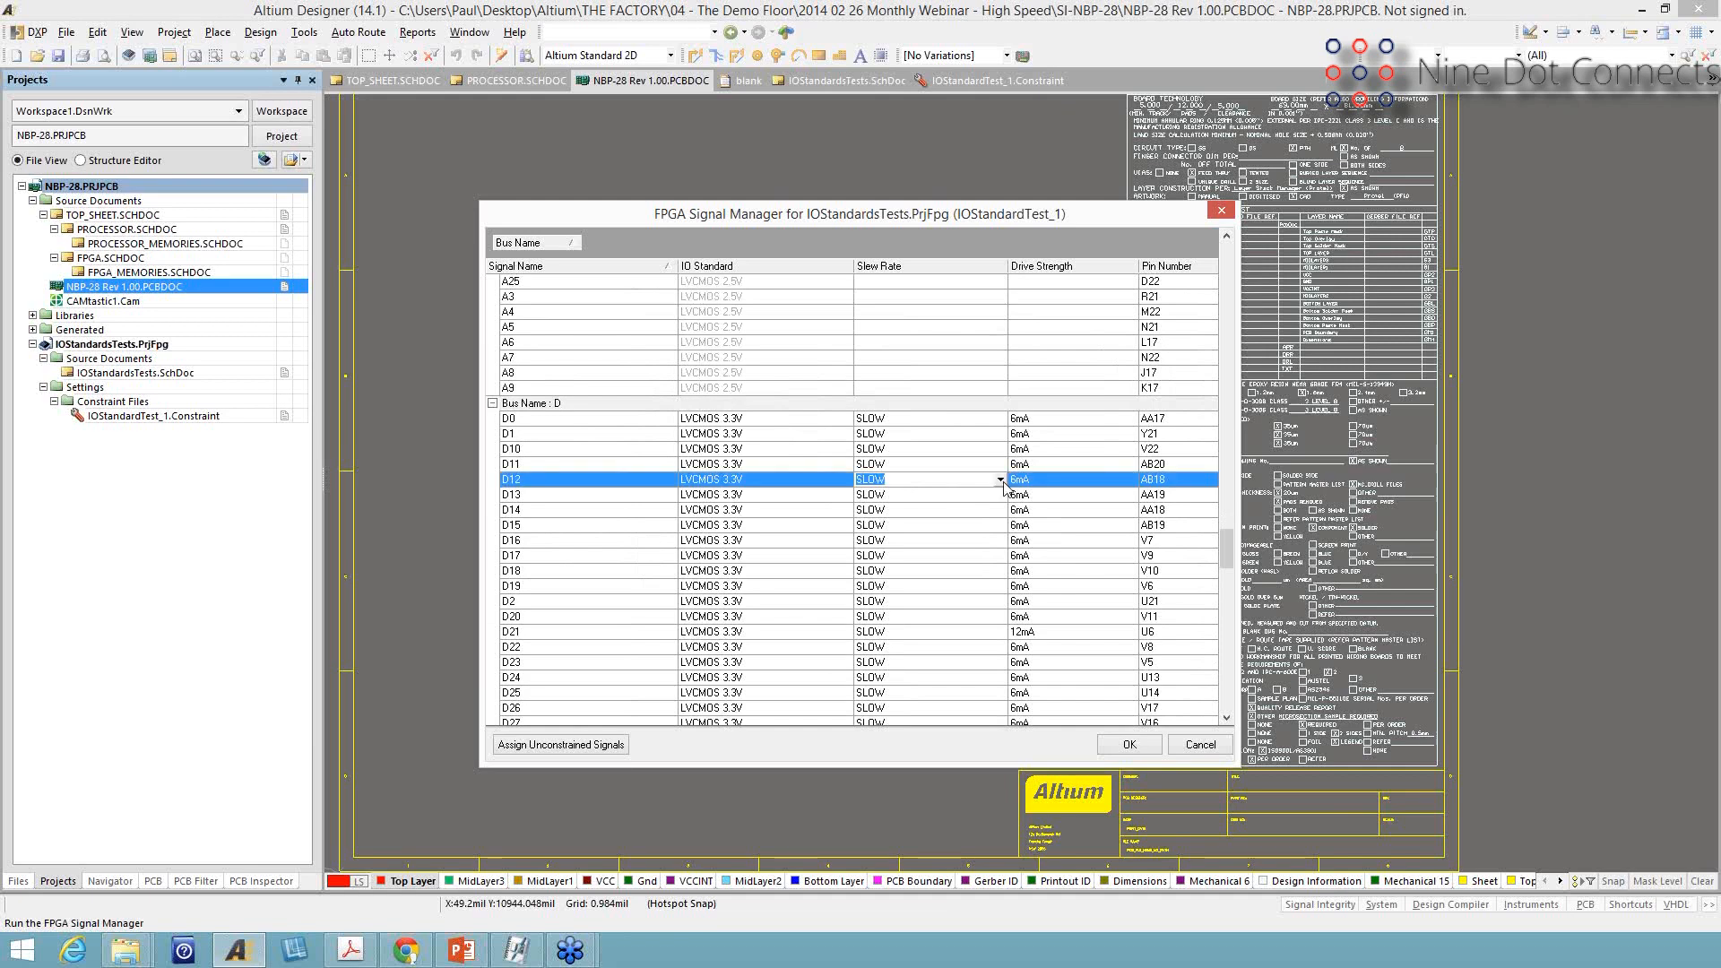
pyautogui.click(1000, 480)
pyautogui.click(1018, 481)
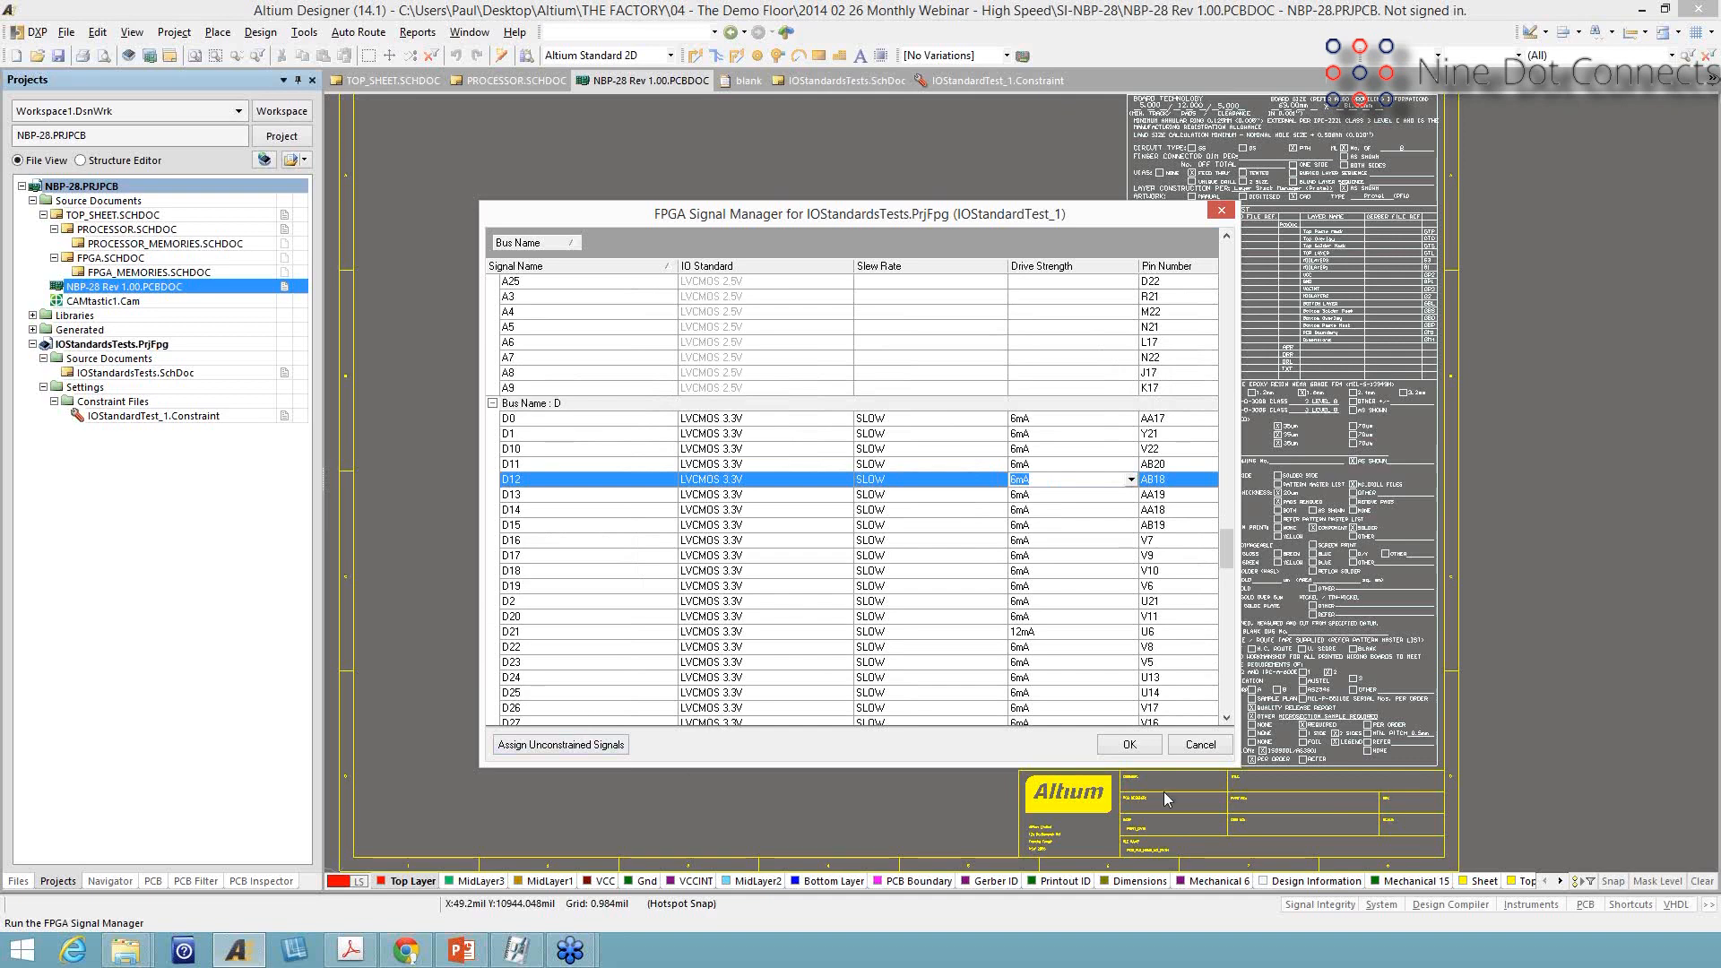
pyautogui.click(1195, 749)
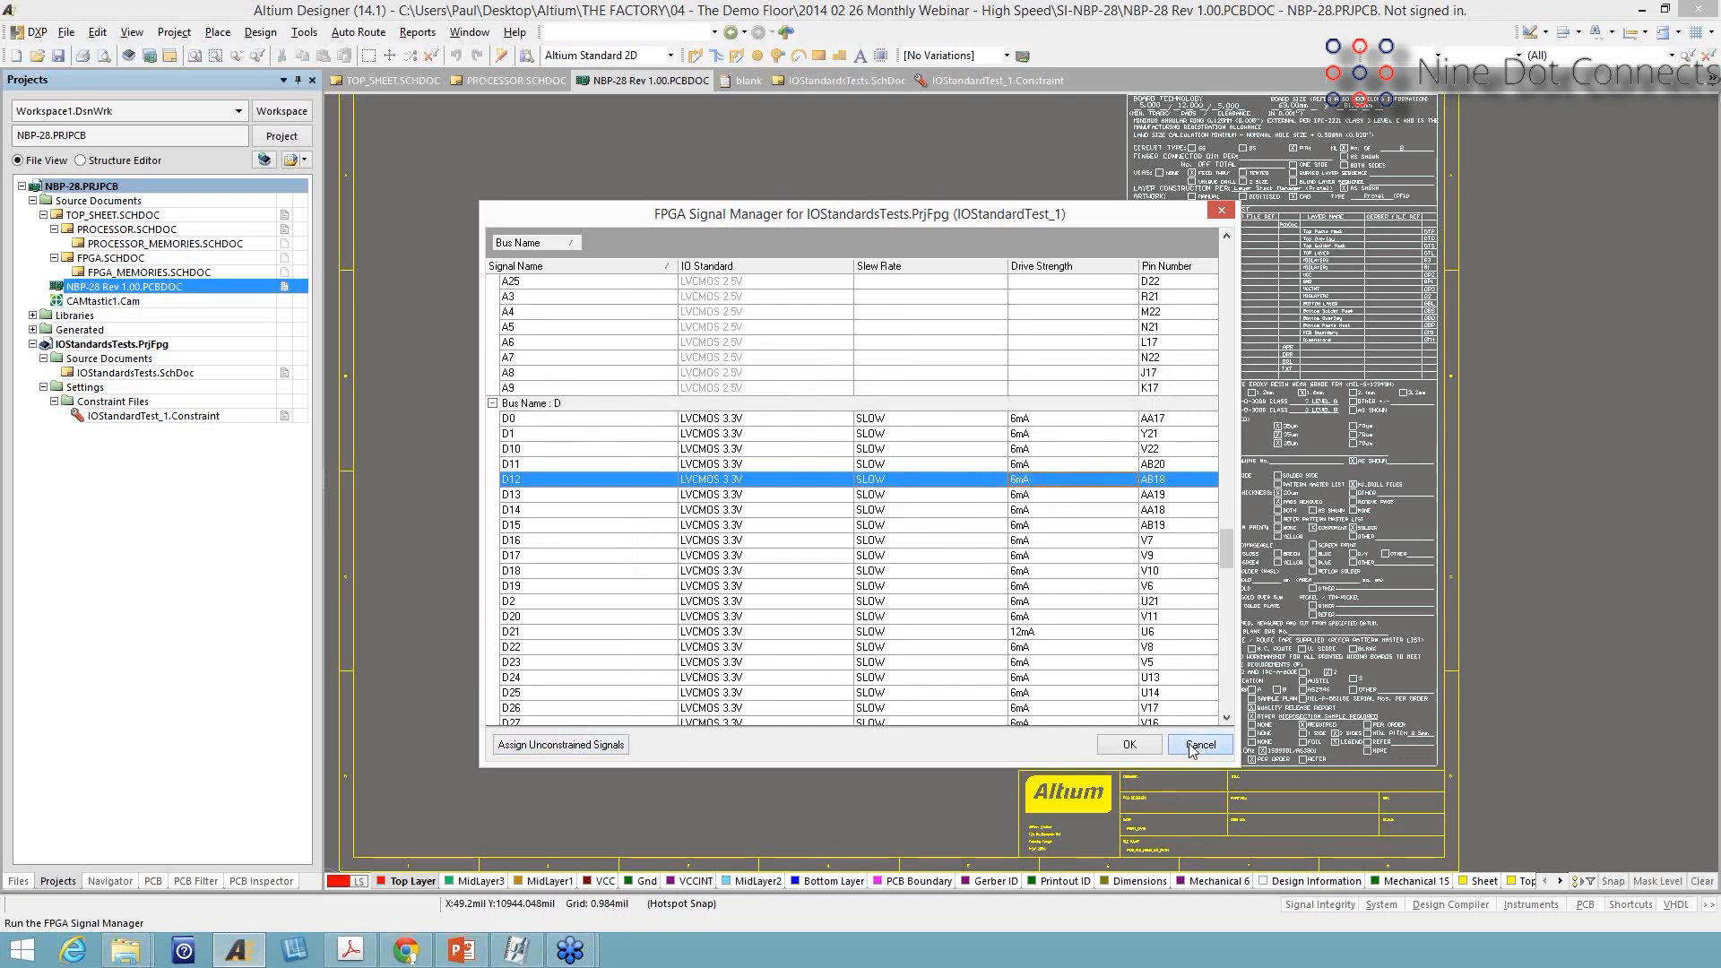
pyautogui.click(1193, 747)
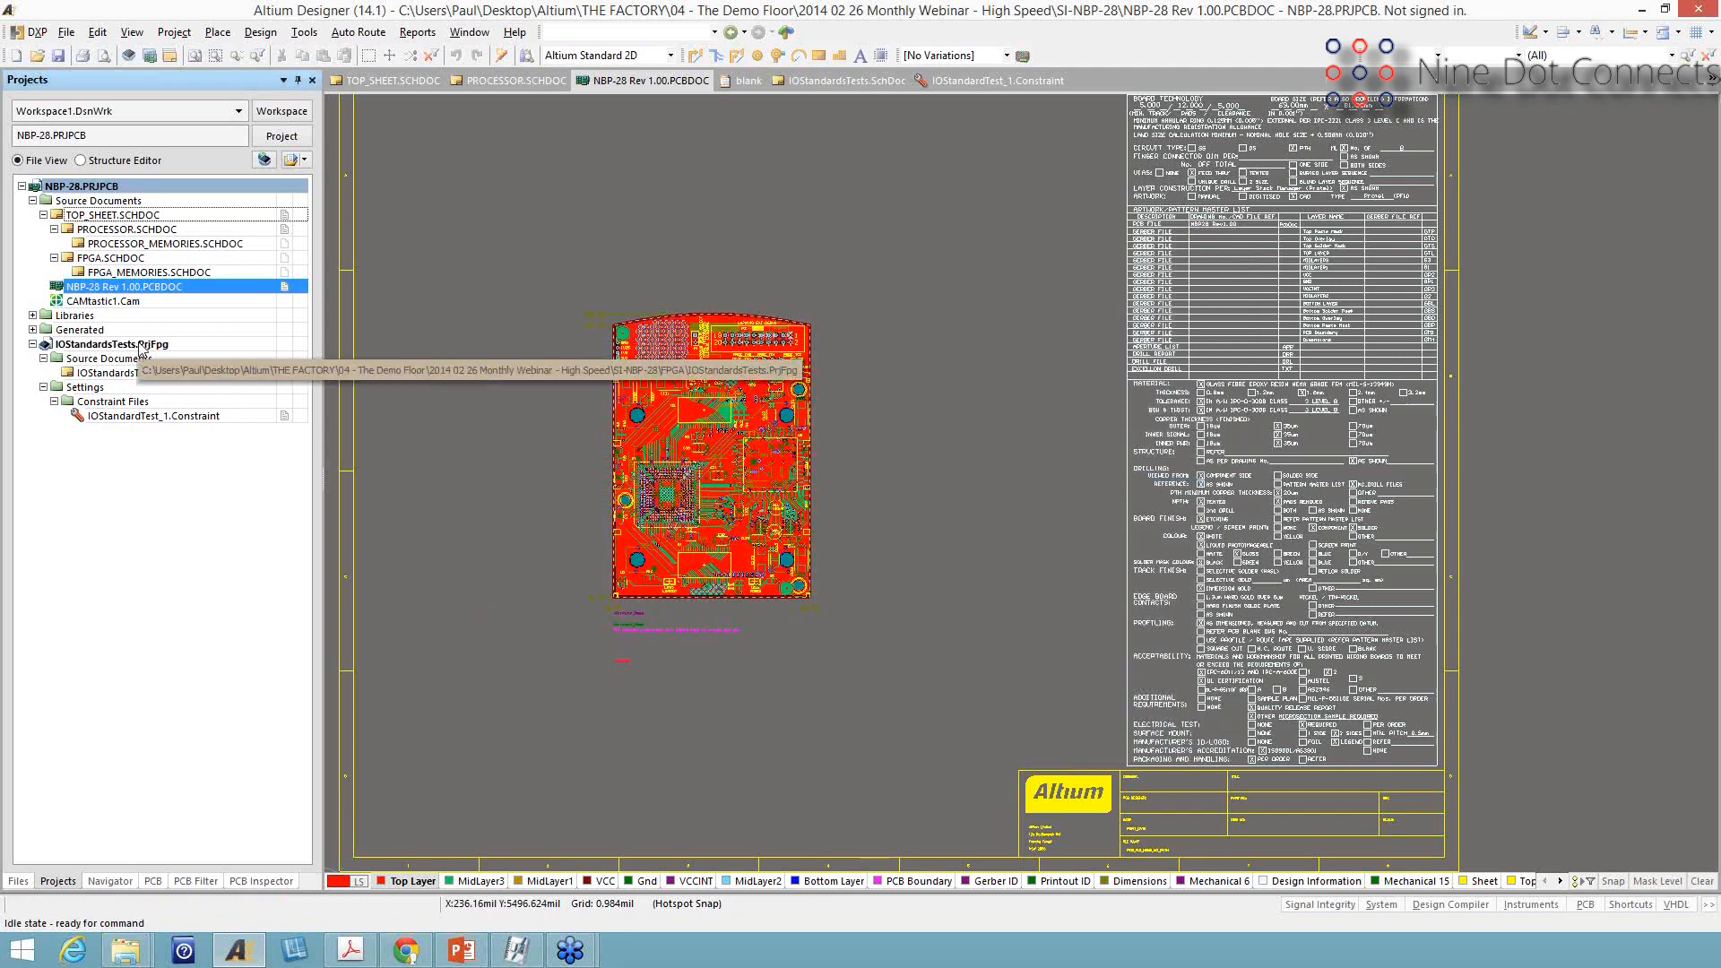
# Open the IOStandardTest_1.Constraint file from the IOStandardsTests.PrjFpg project
pyautogui.doubleClick(172, 418)
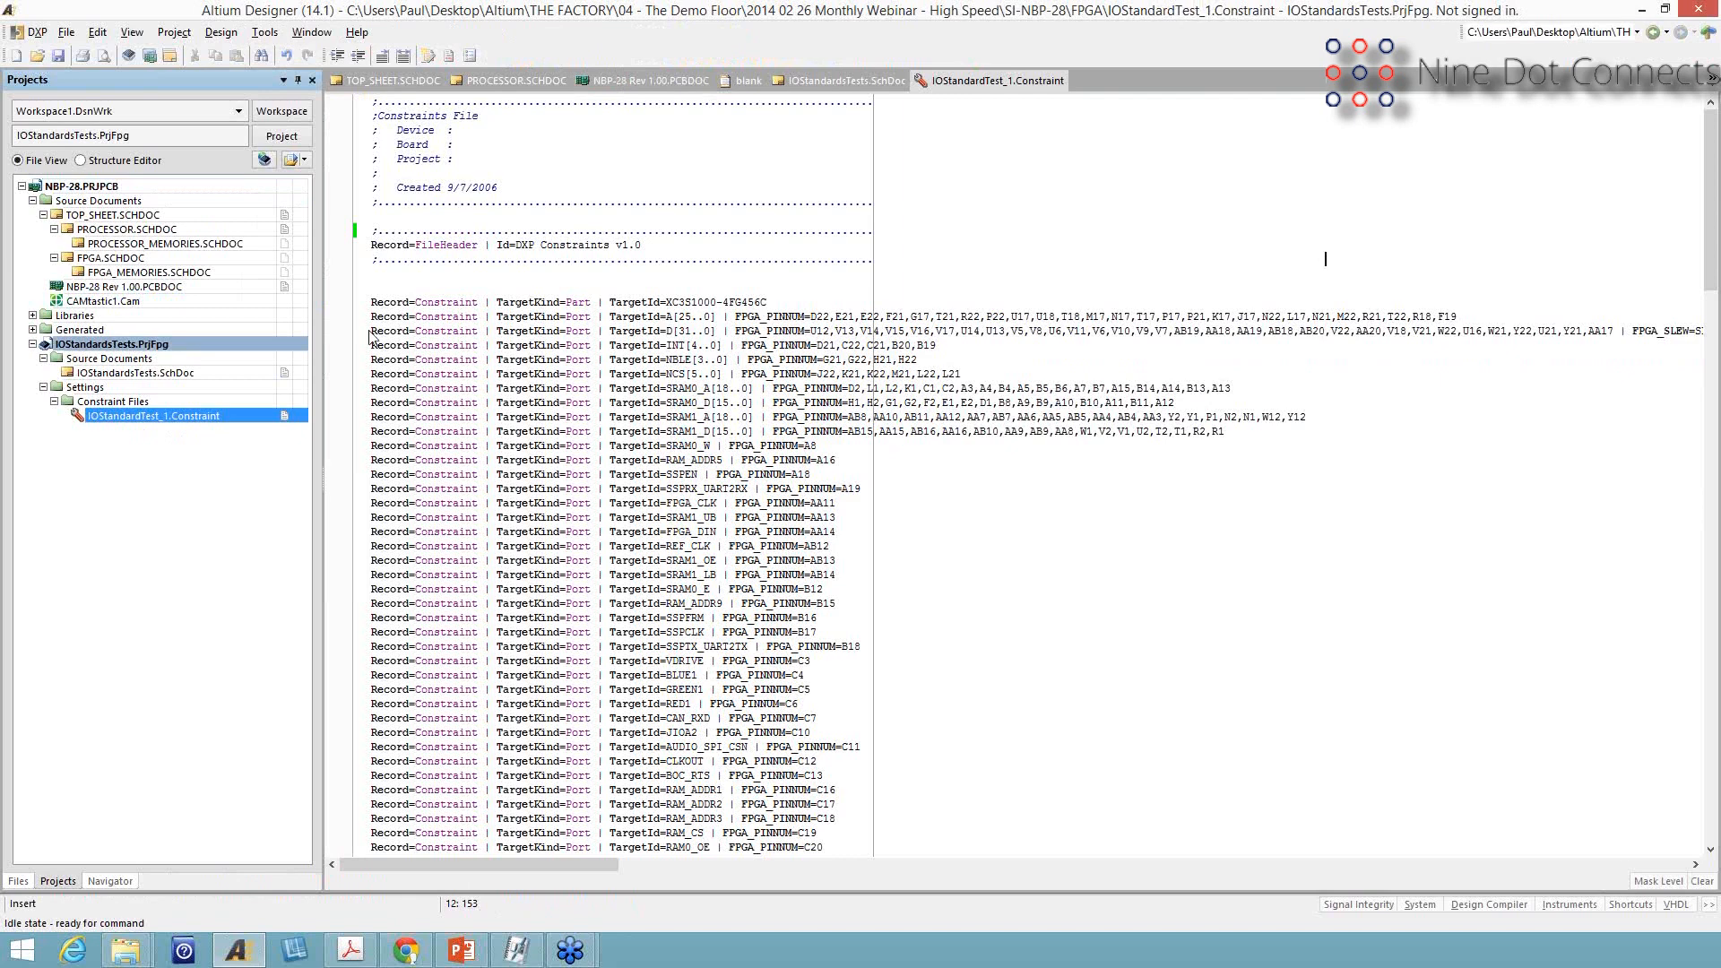
# Set the fifth-from-last drive strength in the D[31..0] record of the constraint file to 12mA and save the file
pyautogui.moveTo(968, 331); pyautogui.dragTo(371, 330)
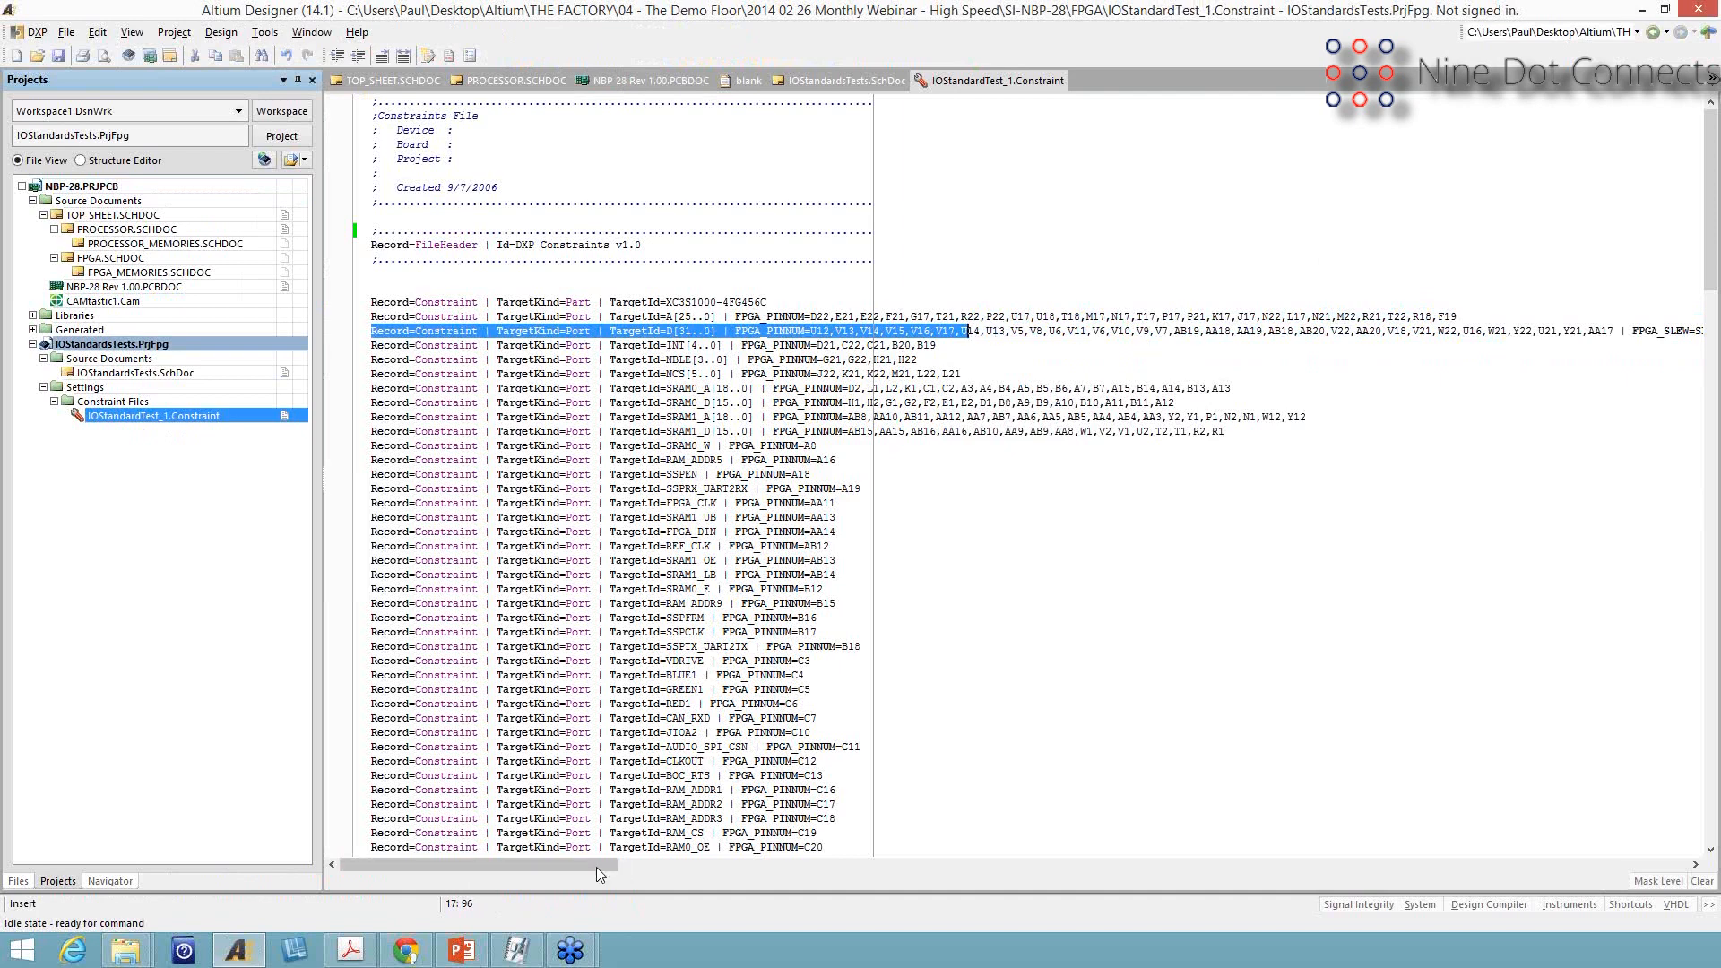
pyautogui.moveTo(685, 866); pyautogui.dragTo(1215, 904)
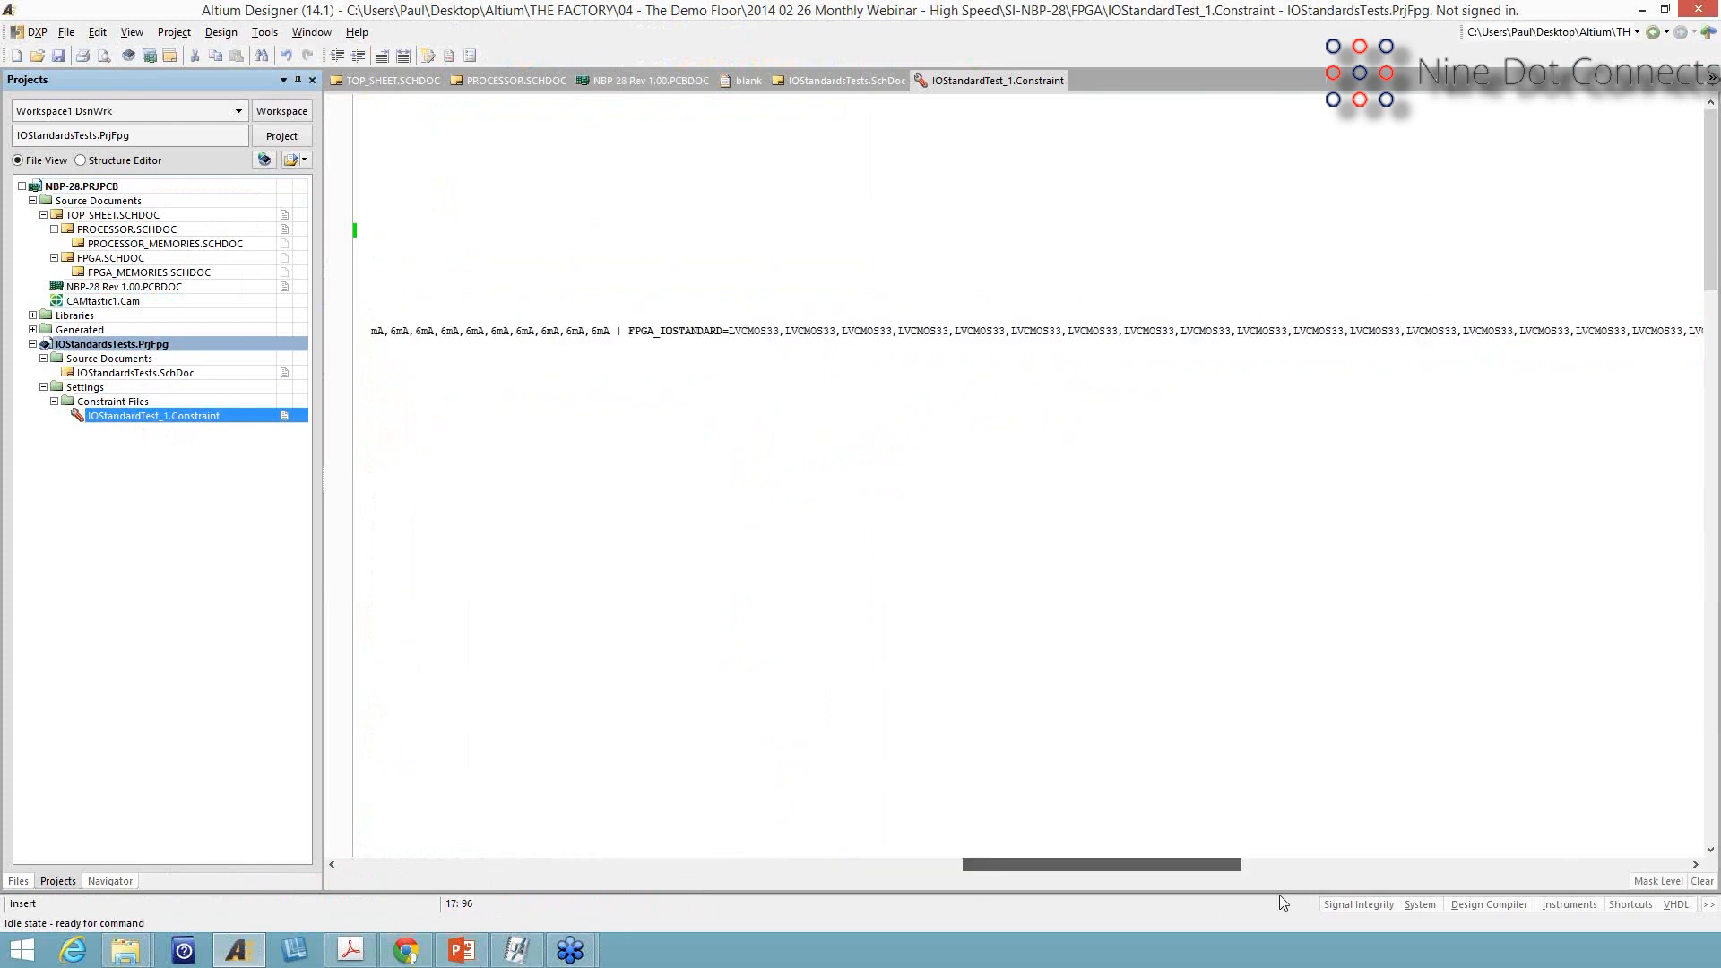
pyautogui.moveTo(1152, 809); pyautogui.dragTo(1153, 812)
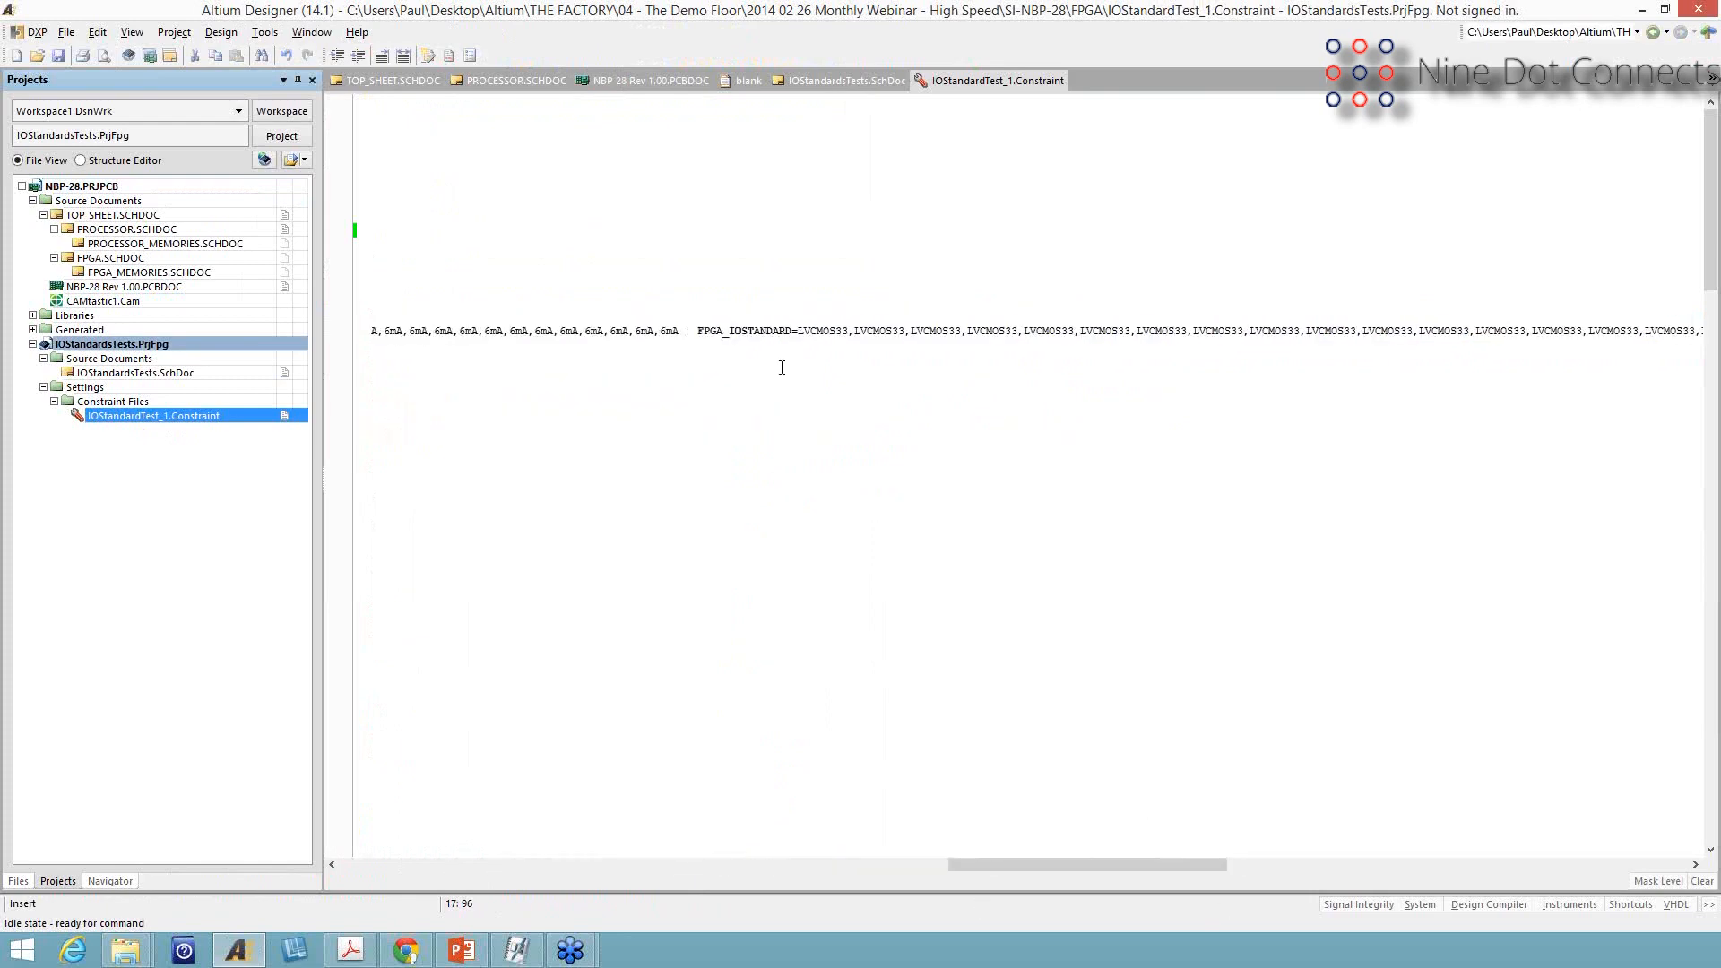
pyautogui.click(583, 330)
pyautogui.press('BackSpace')
pyautogui.write('12')
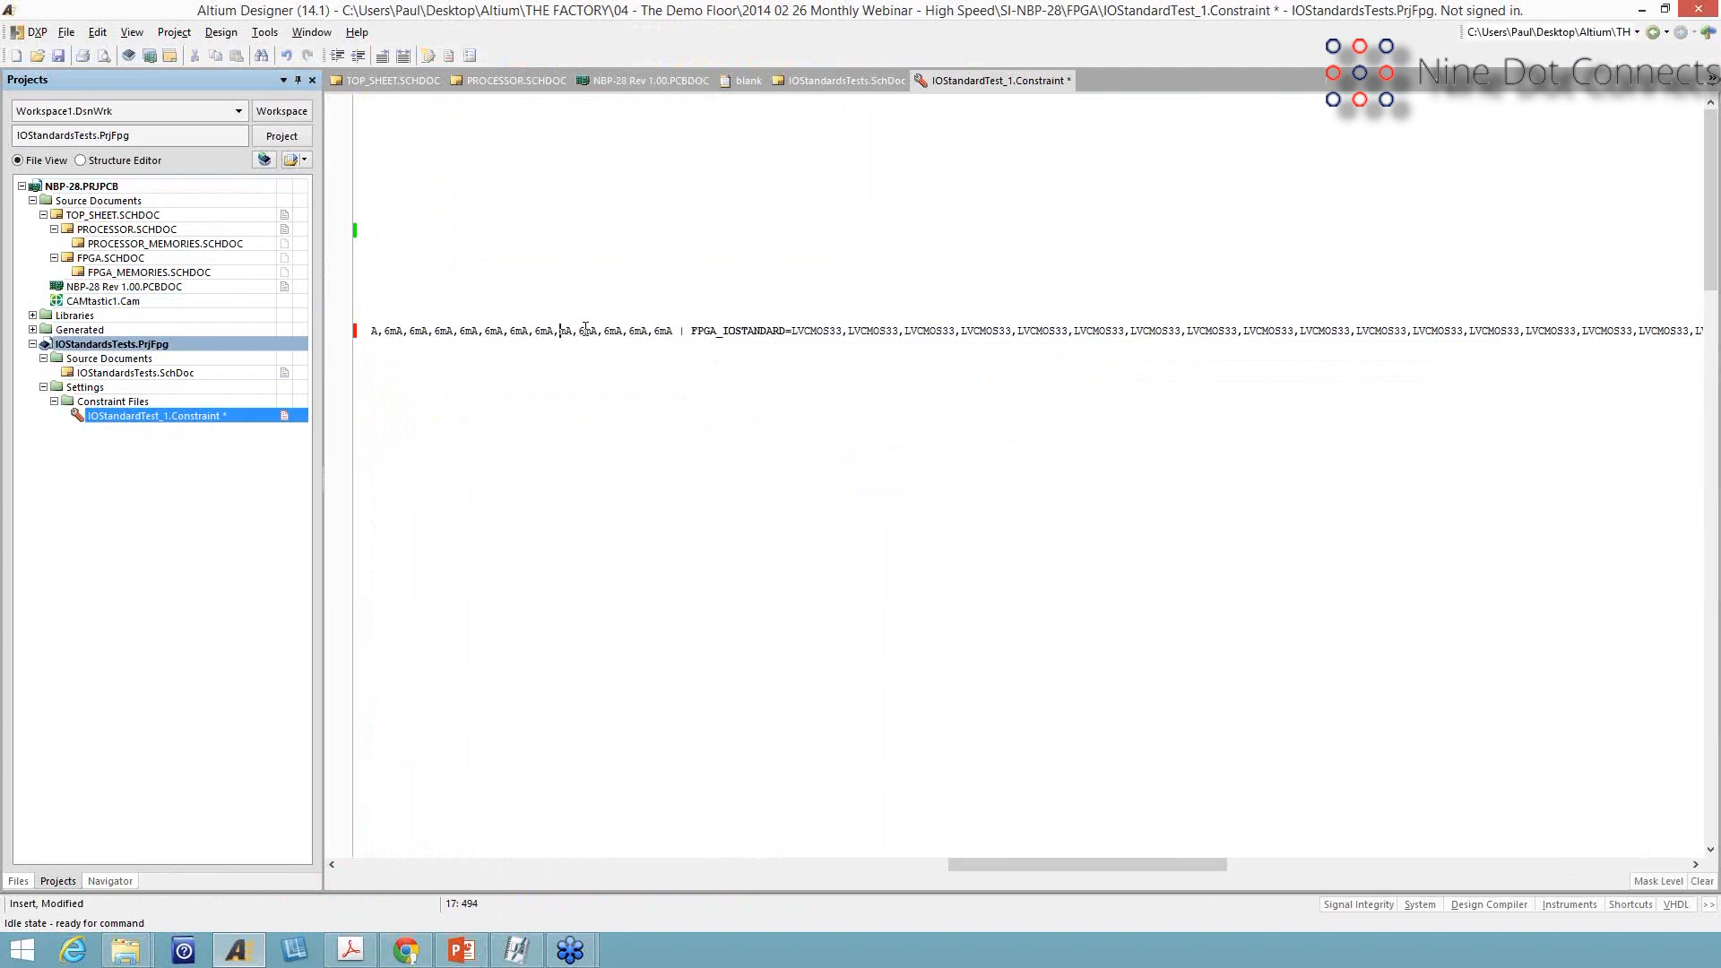
pyautogui.rightClick(217, 417)
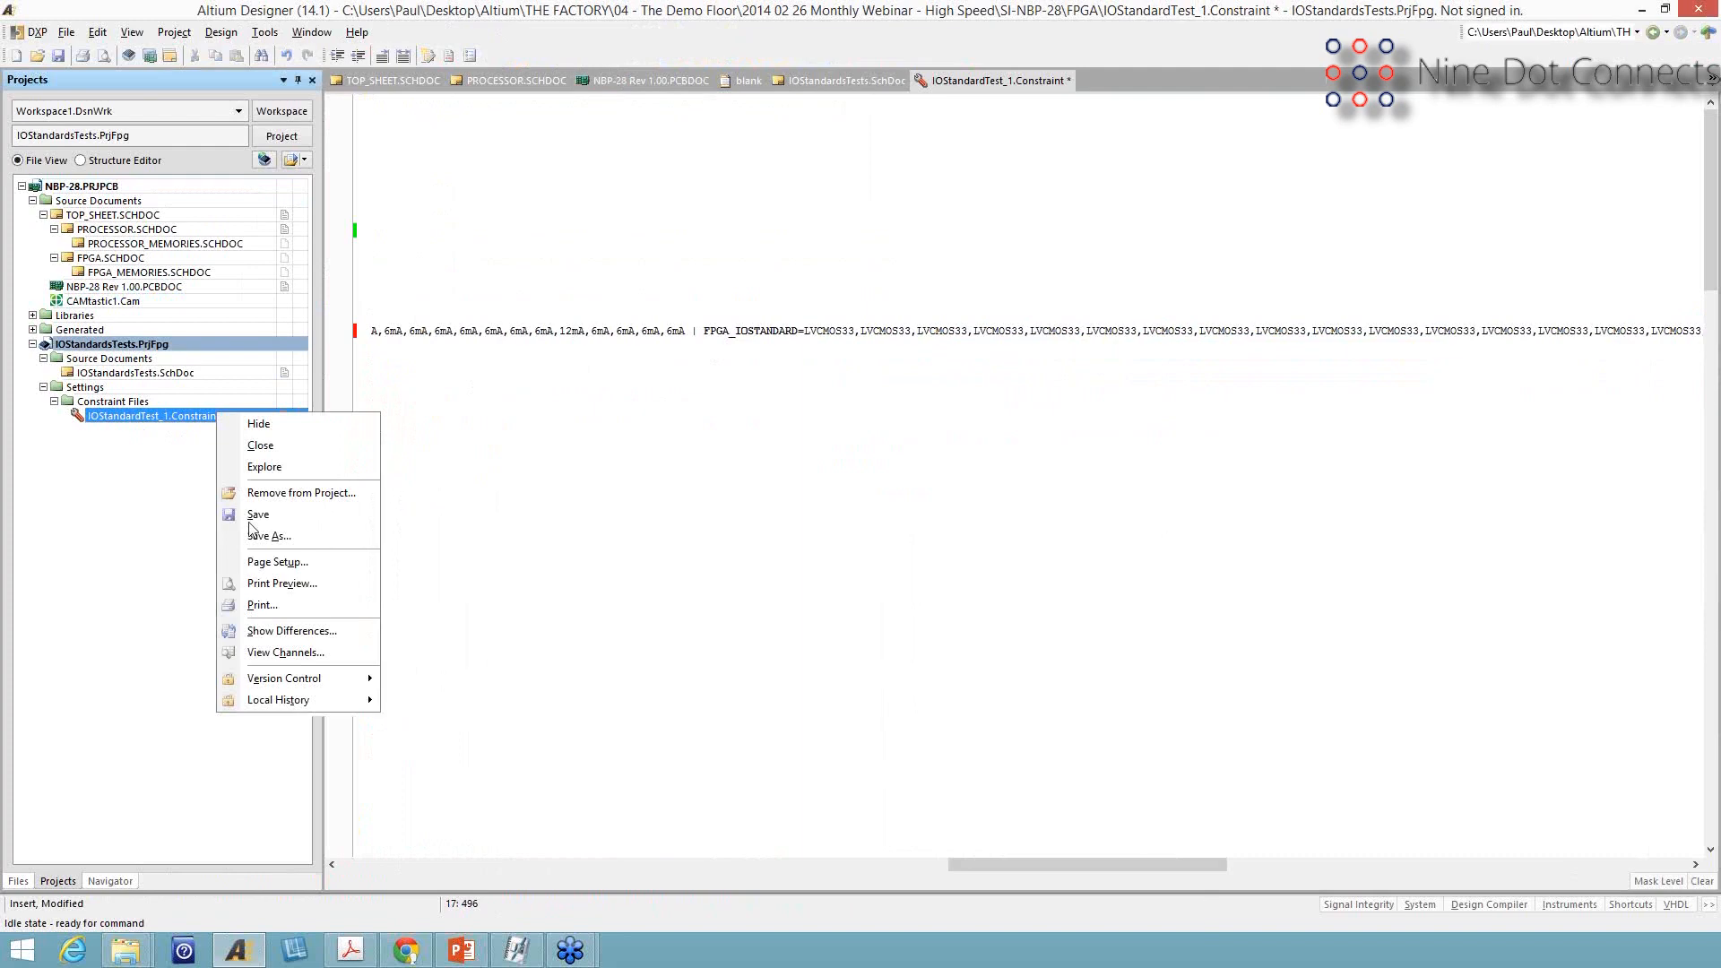
pyautogui.click(255, 515)
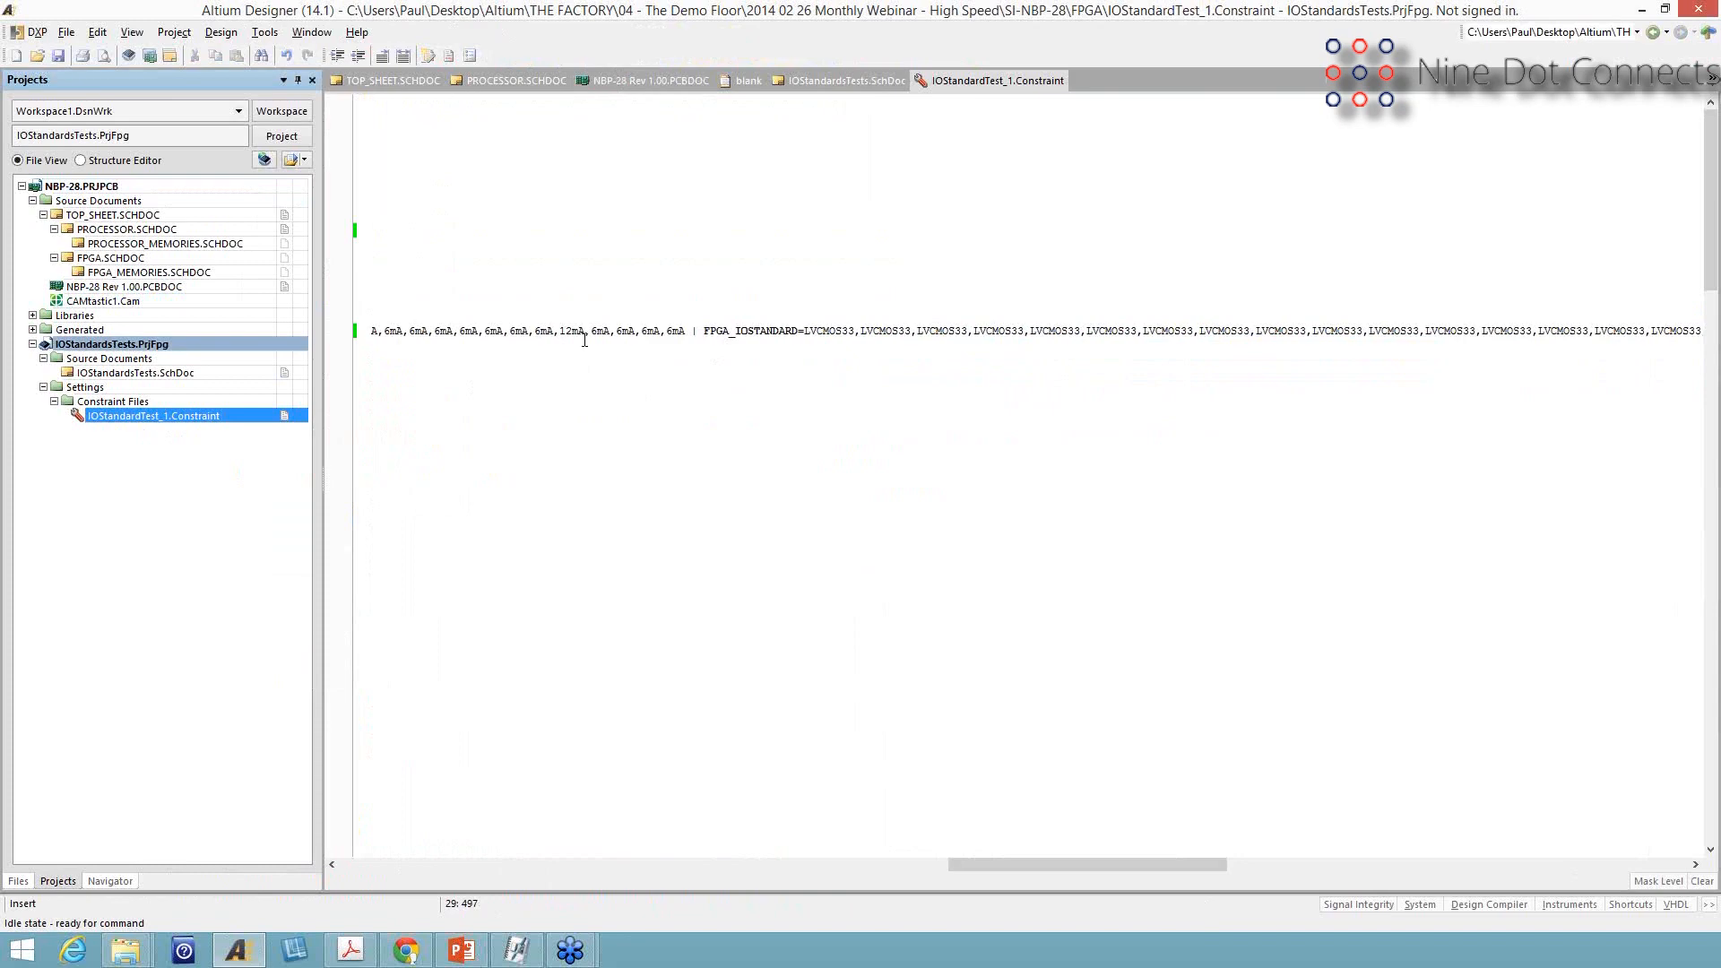
# View the ports and bus connections in IOStandardsTests.SchDoc, and return to the IOStandardTest_1.Constraint file
pyautogui.doubleClick(161, 375)
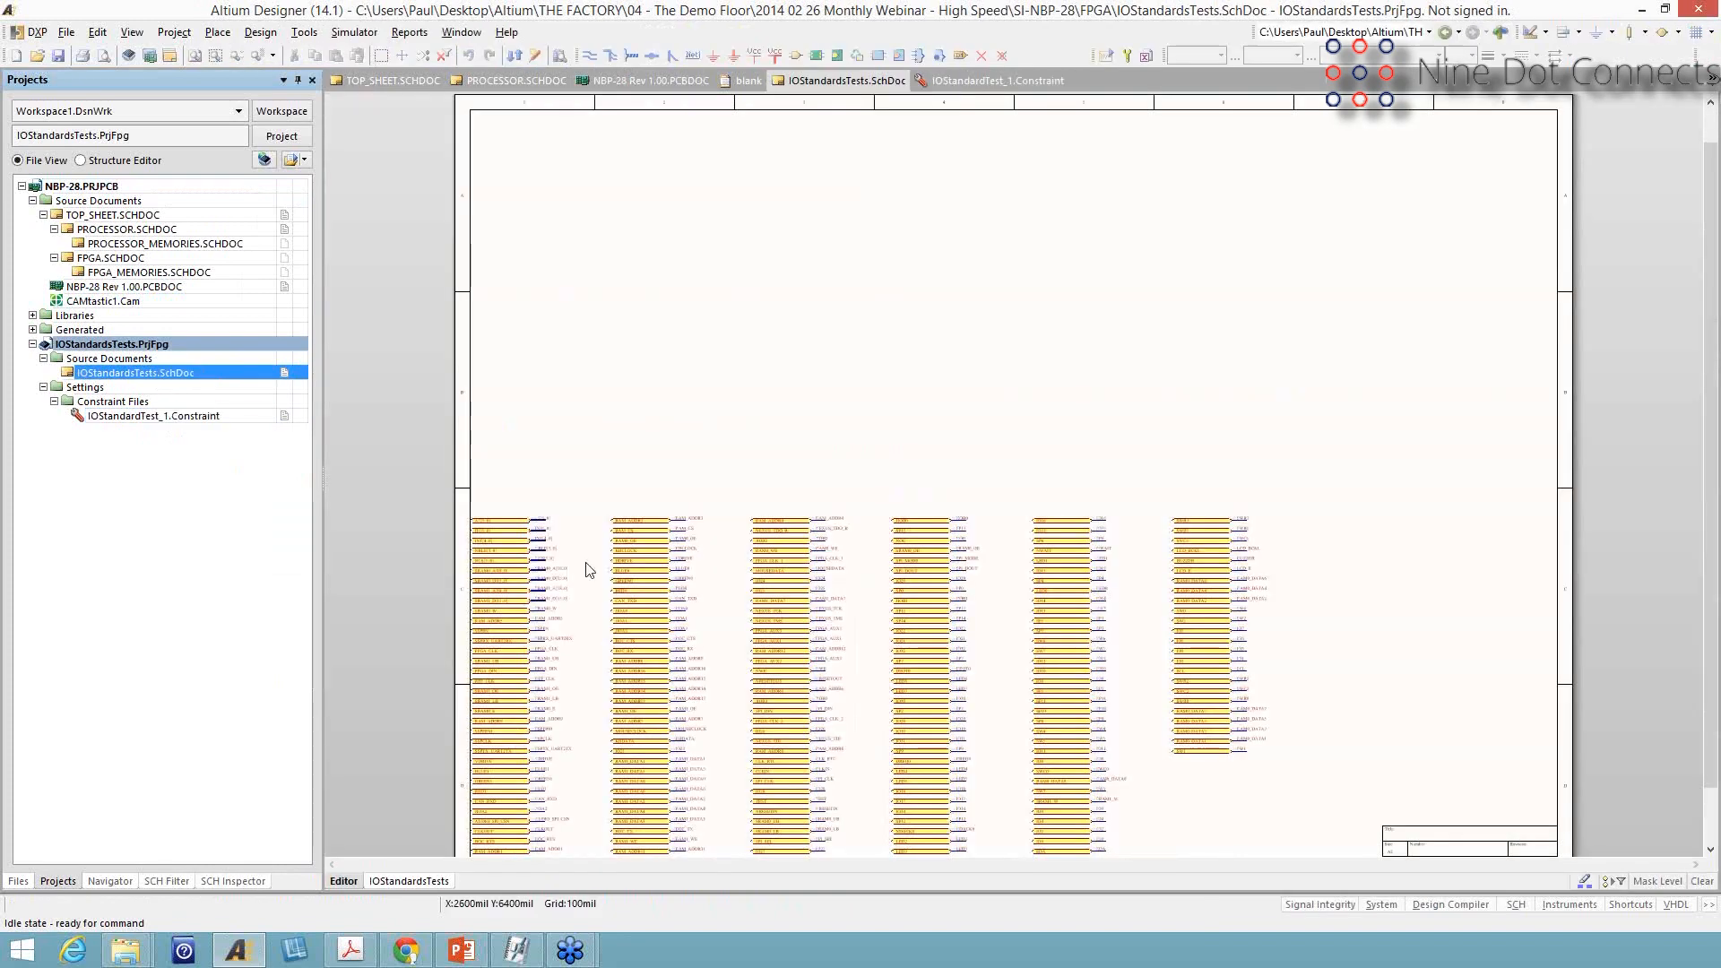
pyautogui.keyDown('ctrl'); pyautogui.scroll(2, 609, 488); pyautogui.keyUp('ctrl')
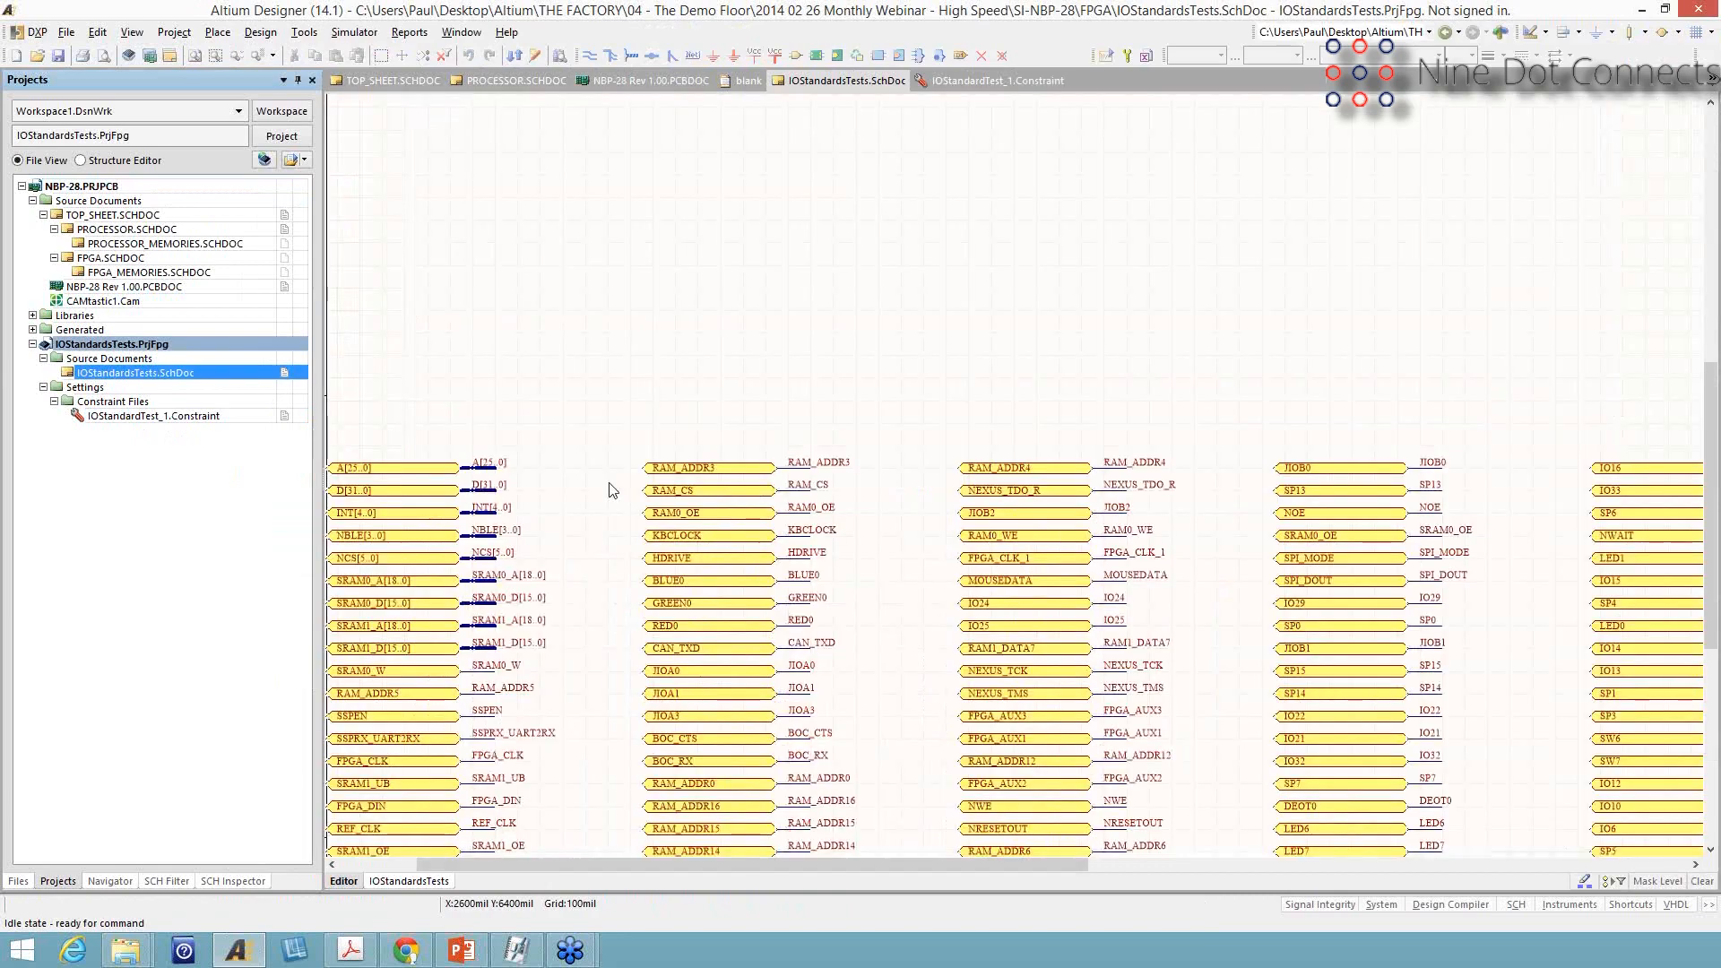
pyautogui.moveTo(609, 490); pyautogui.dragTo(611, 477, button='right')
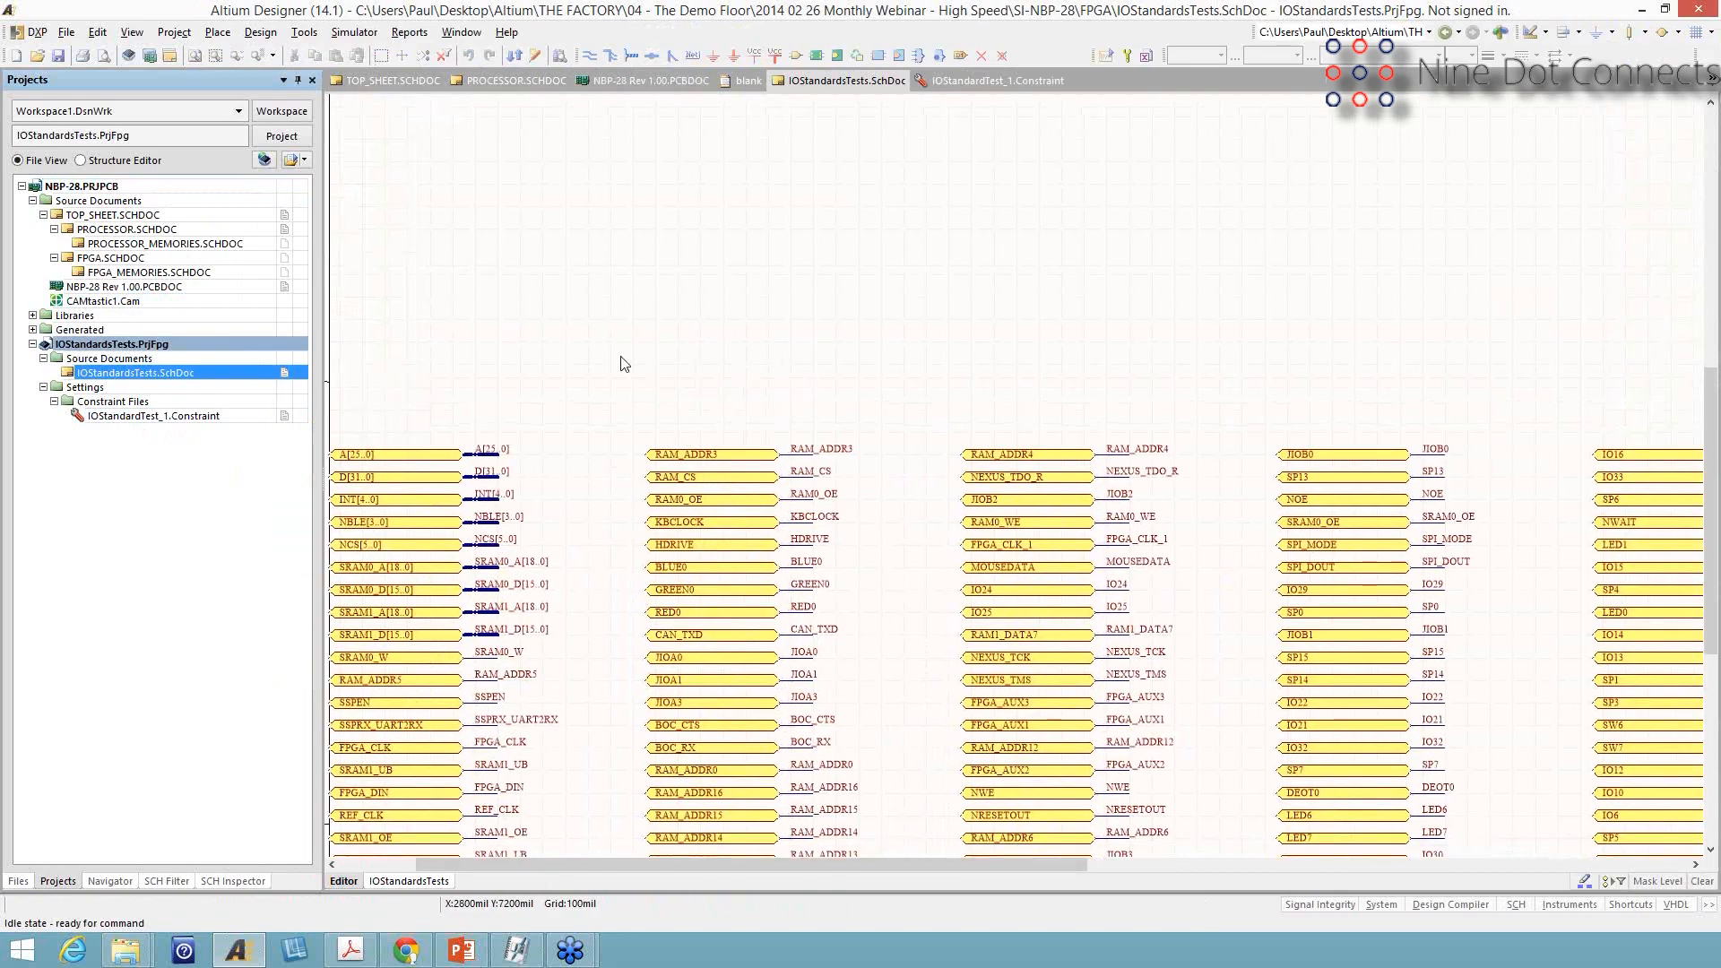
pyautogui.moveTo(621, 357); pyautogui.dragTo(723, 225, button='right')
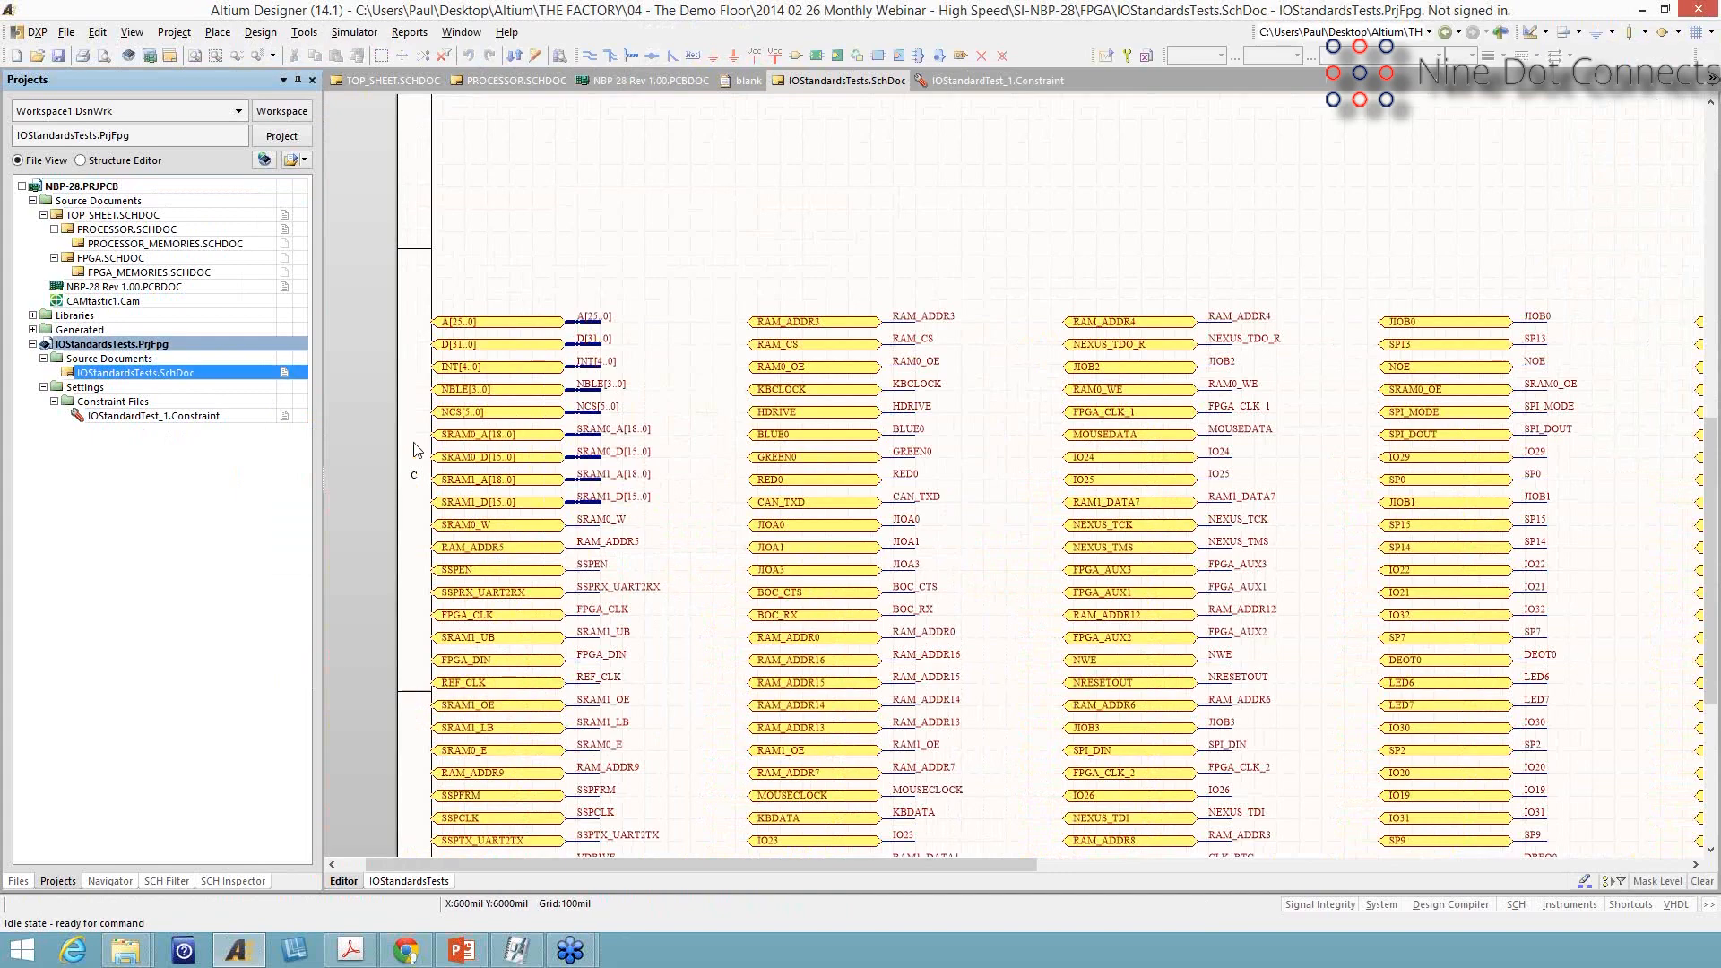
pyautogui.doubleClick(235, 417)
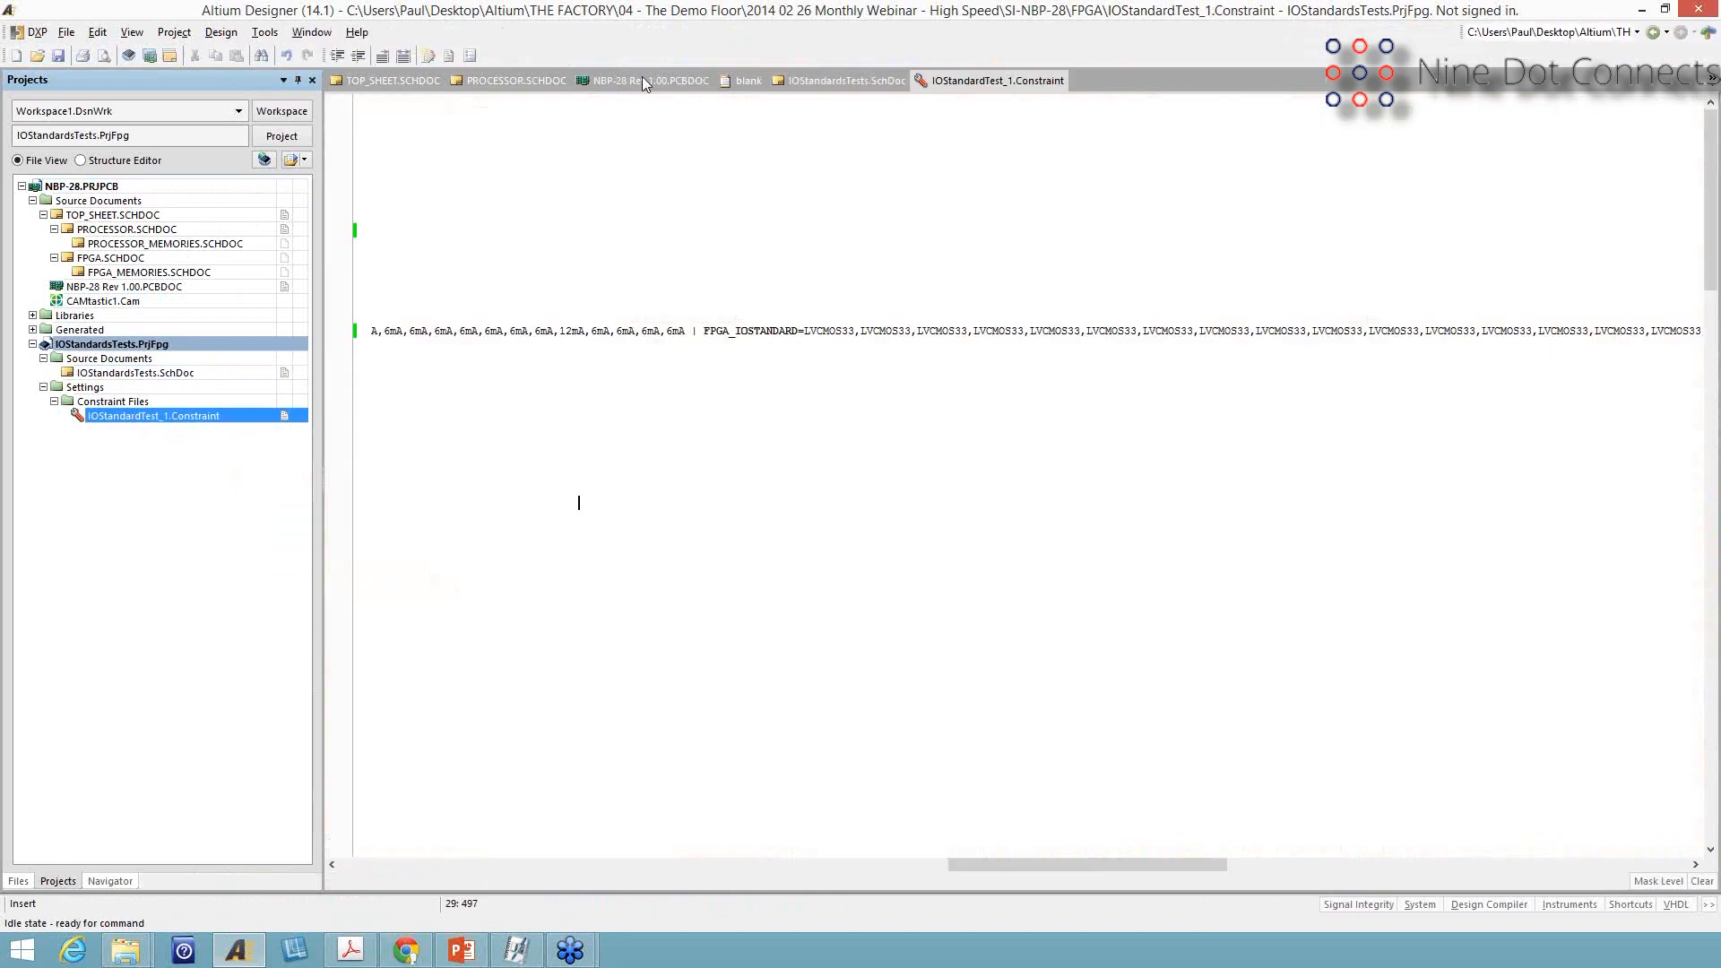
# Check the drive strengths of bus D in the FPGA Signal Manager of the NBP-28 Rev 1.00 board, and cancel it
pyautogui.click(642, 80)
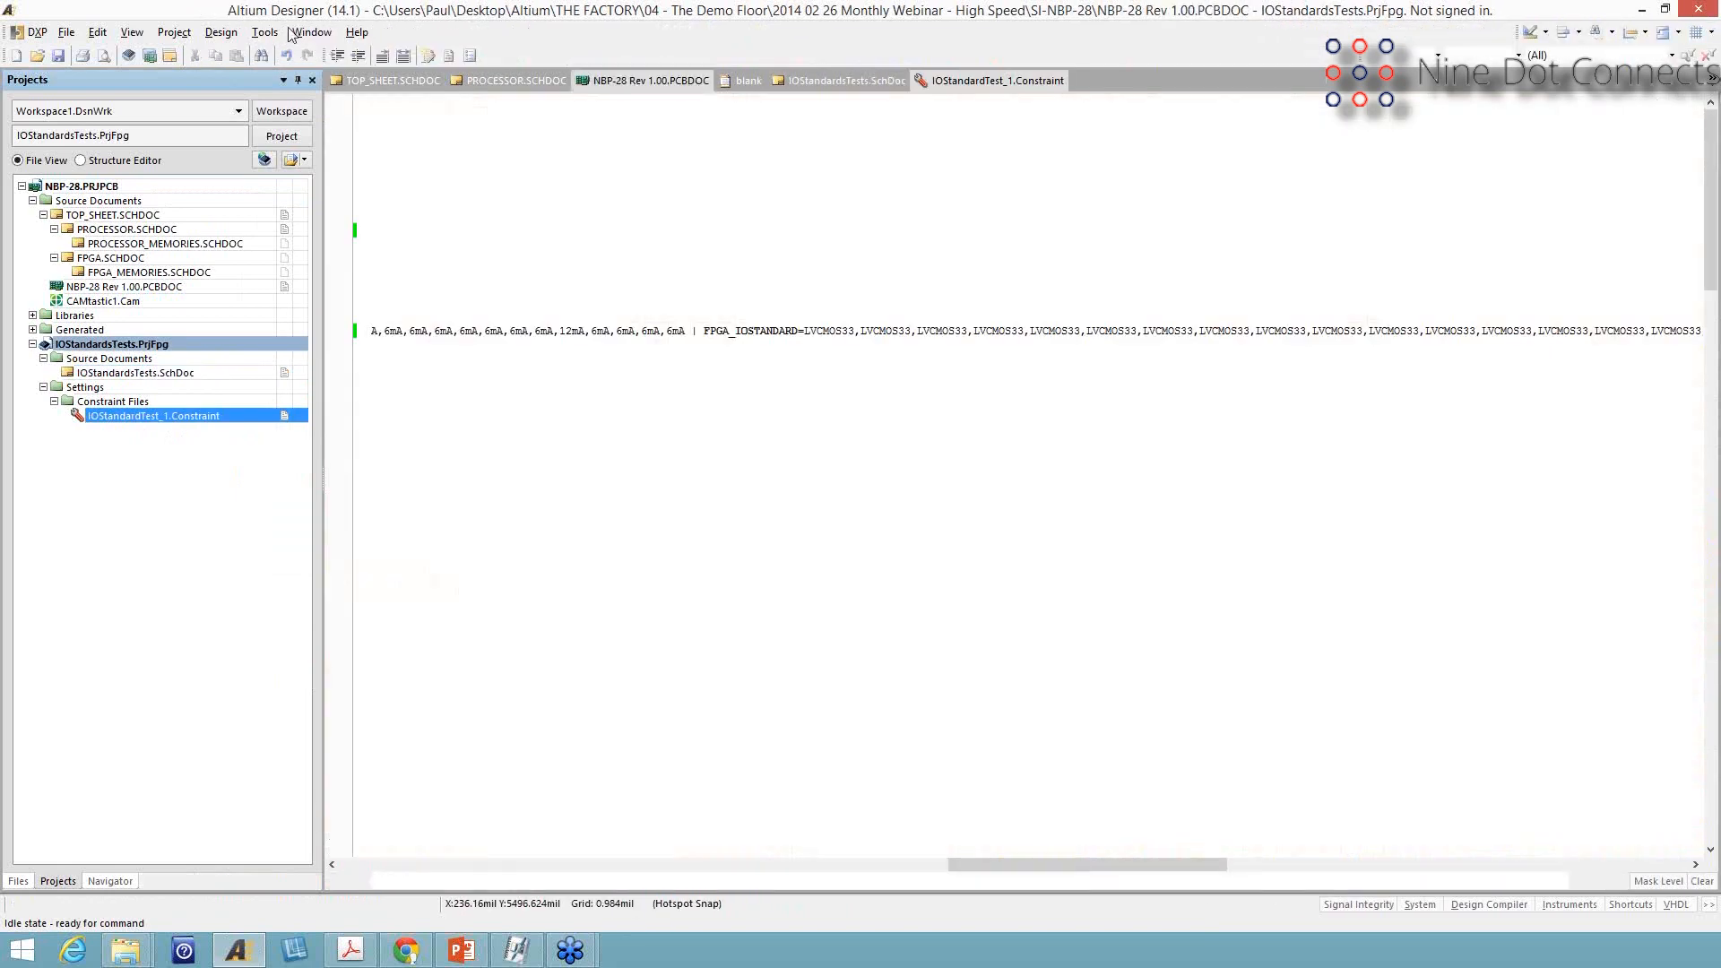
pyautogui.click(304, 32)
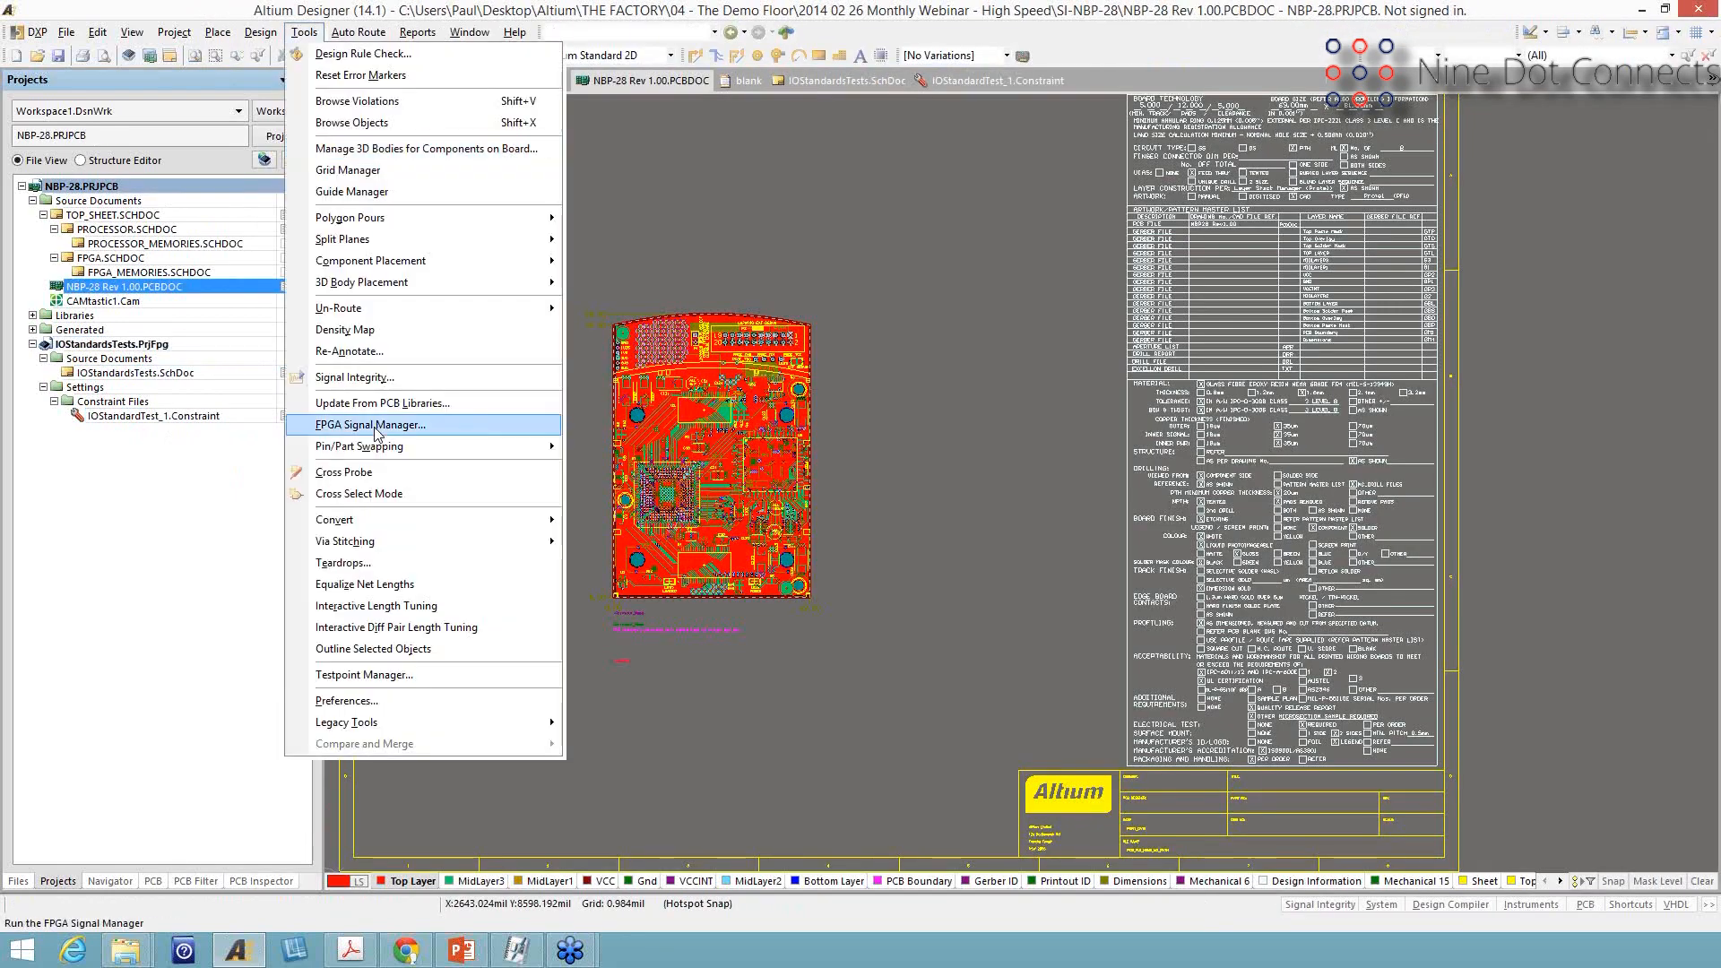
pyautogui.click(376, 426)
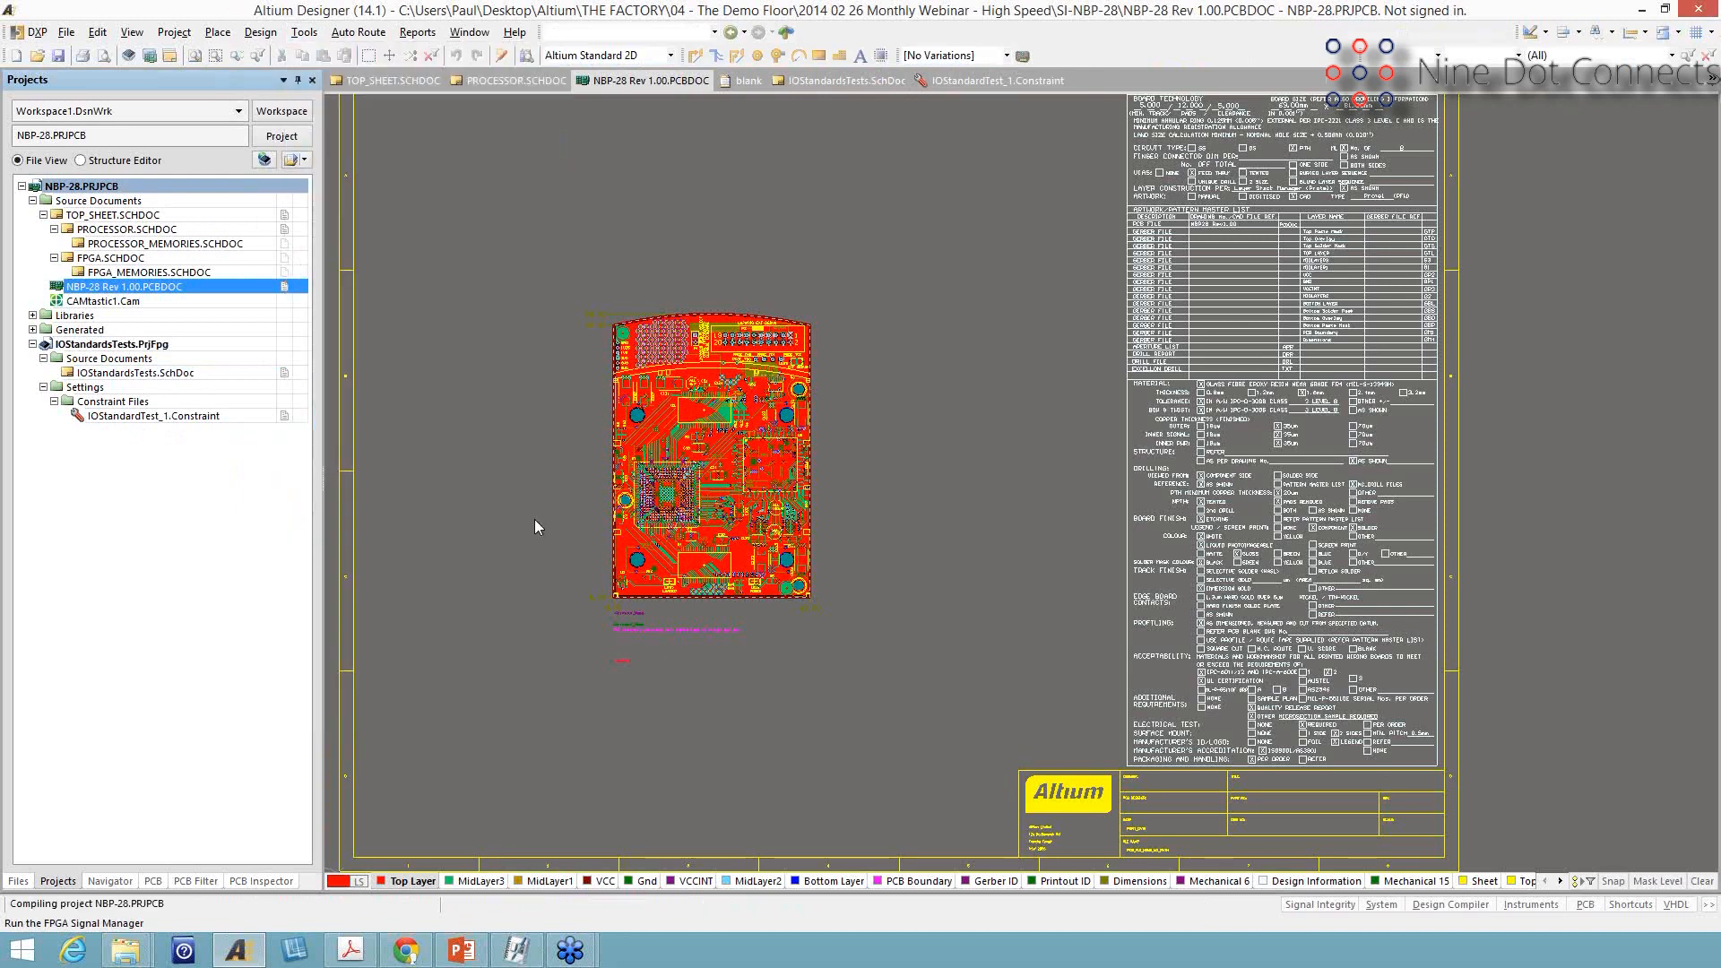
pyautogui.moveTo(1227, 608); pyautogui.dragTo(1228, 570)
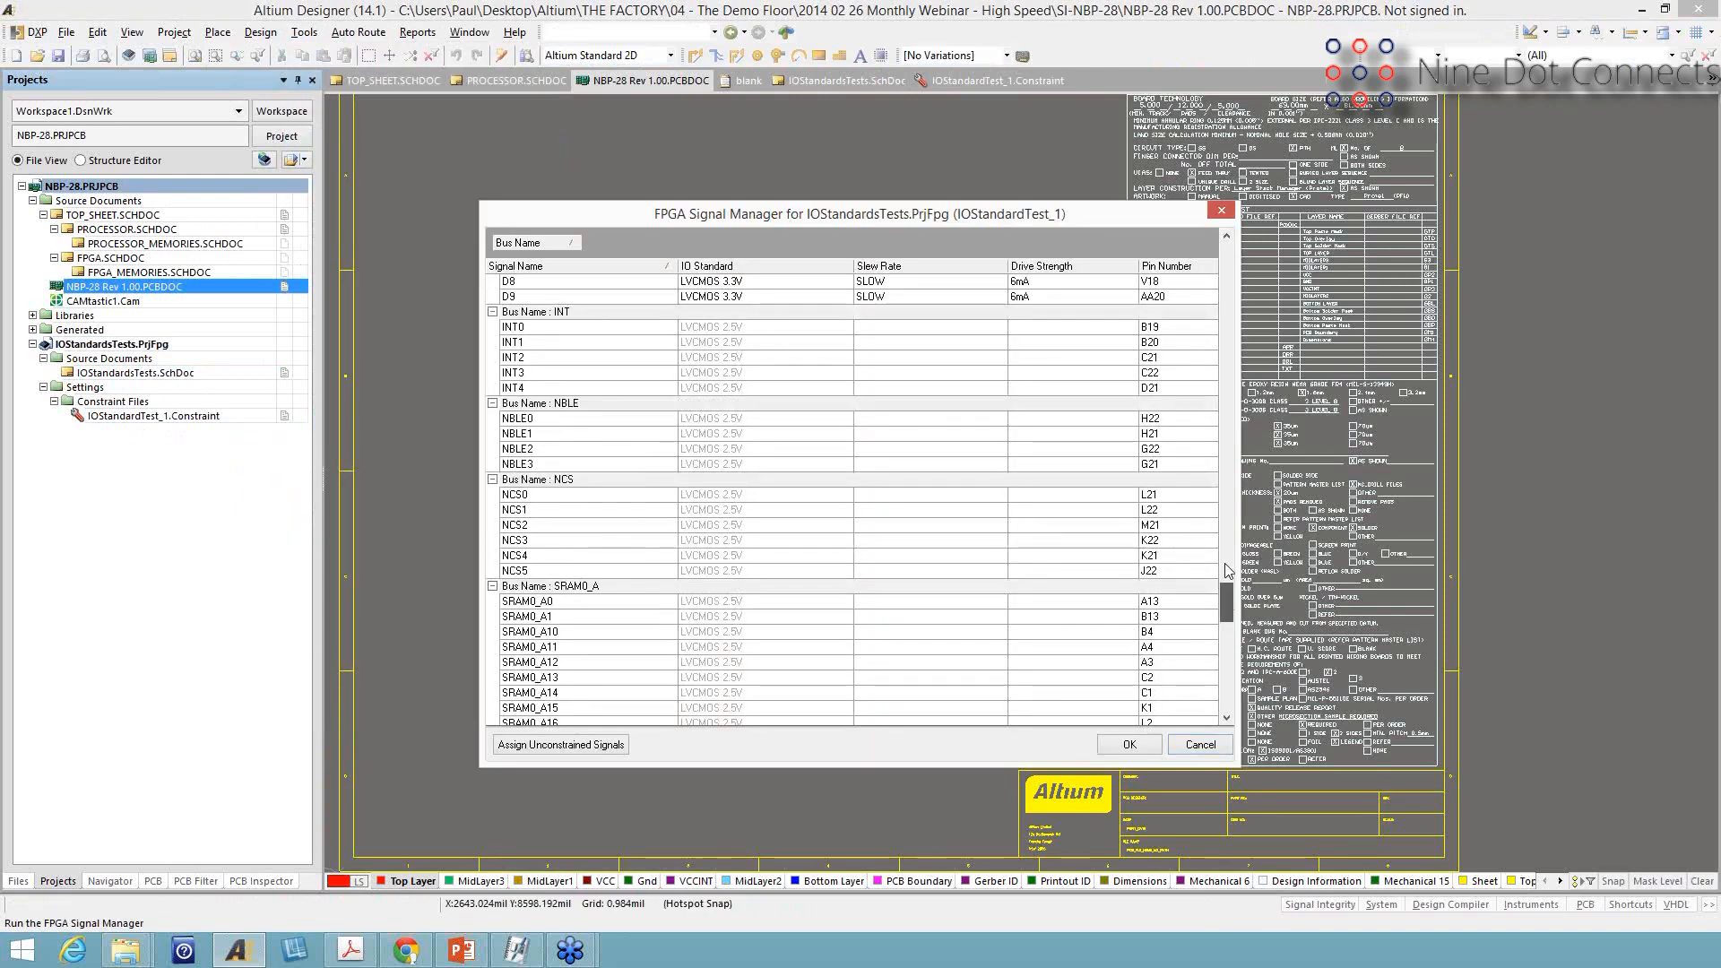
pyautogui.click(1226, 566)
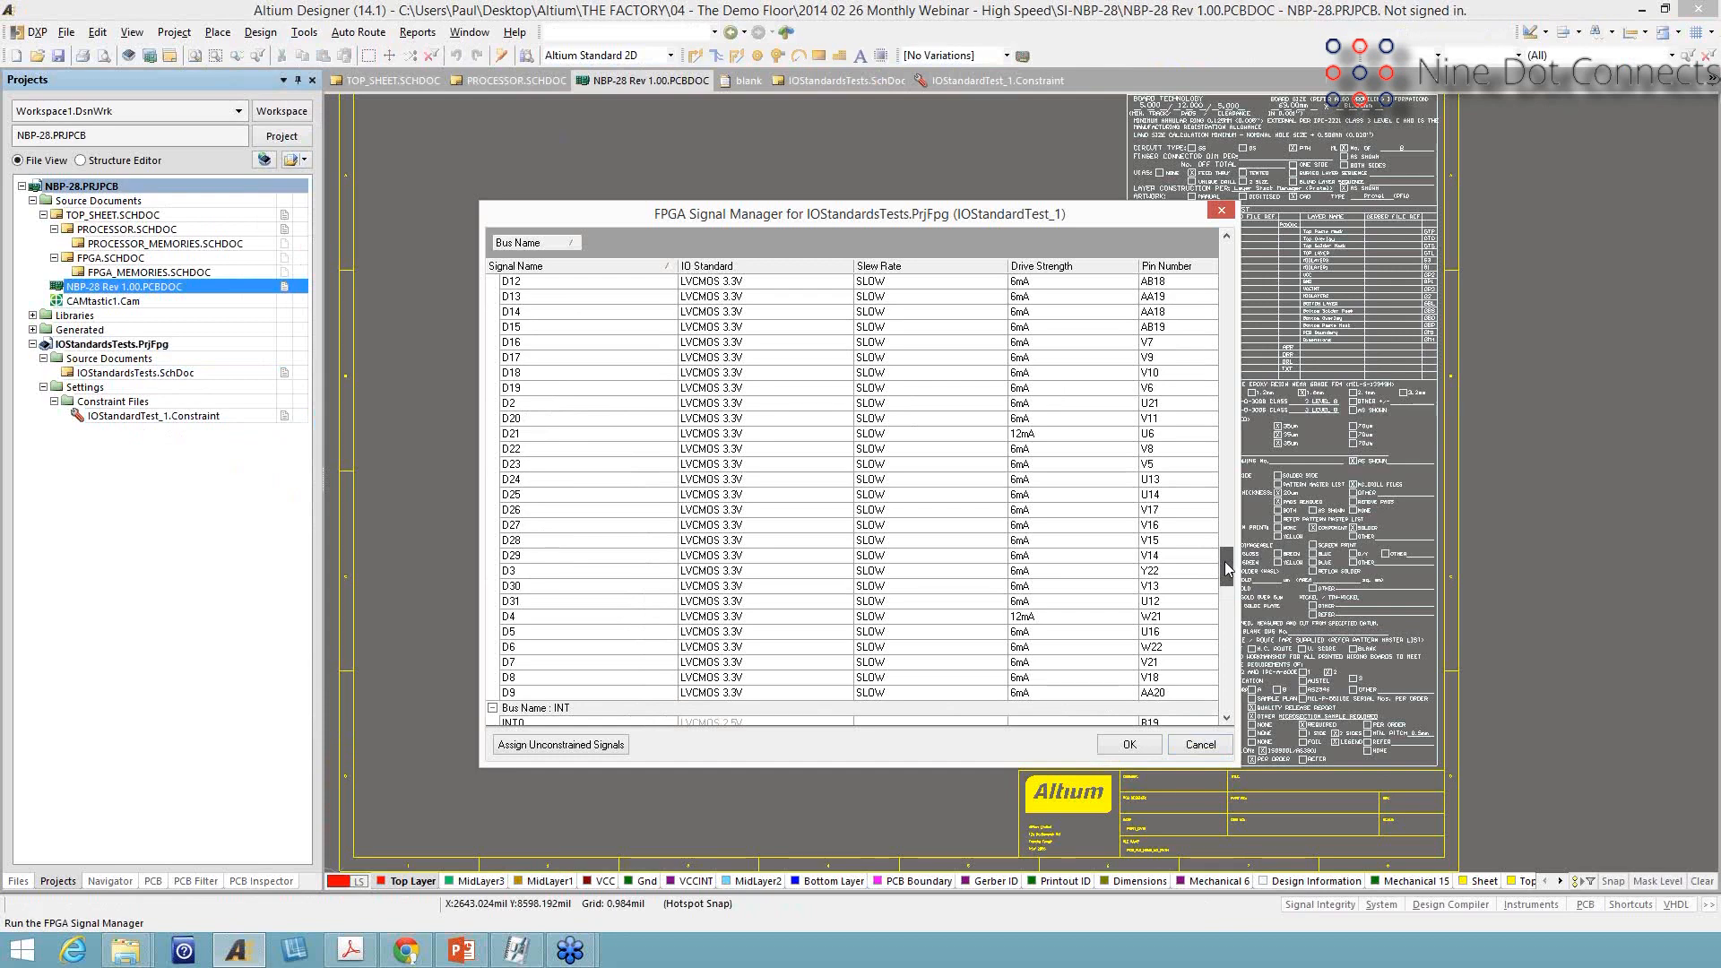
pyautogui.moveTo(1225, 562); pyautogui.dragTo(1225, 560)
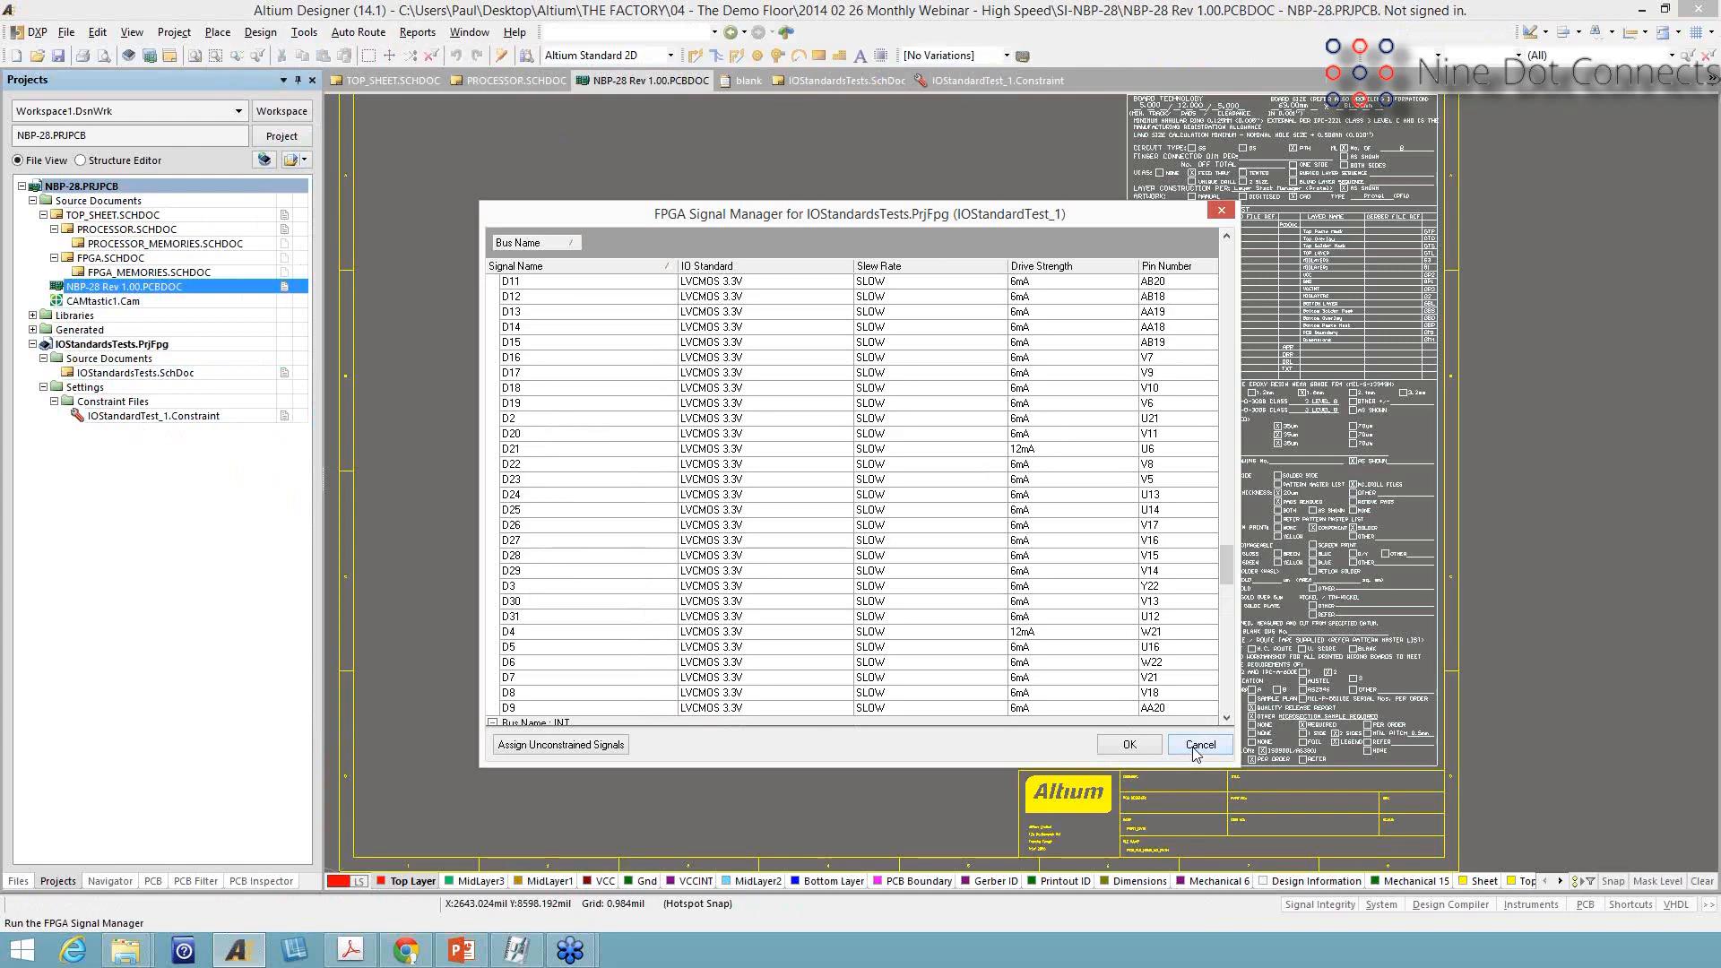
pyautogui.click(1200, 745)
# Run the signal integrity analysis on the NBP-28 board despite missing models, and review the overshoot and undershoot results of the nets
pyautogui.click(304, 32)
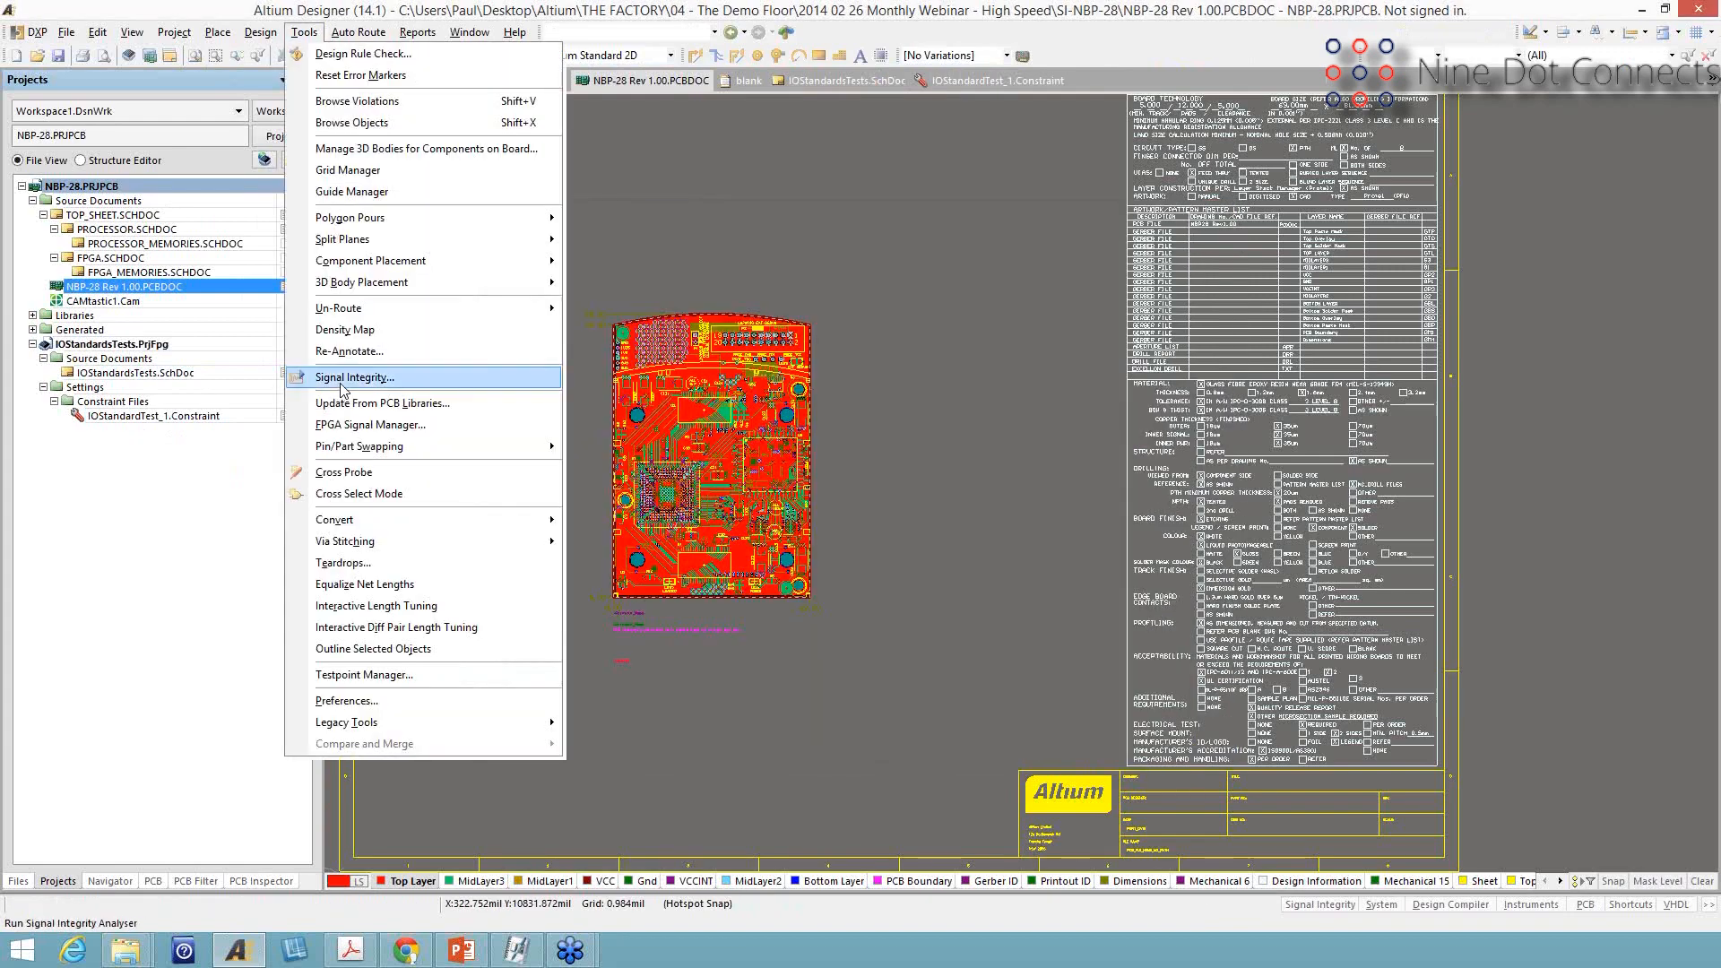
pyautogui.click(350, 378)
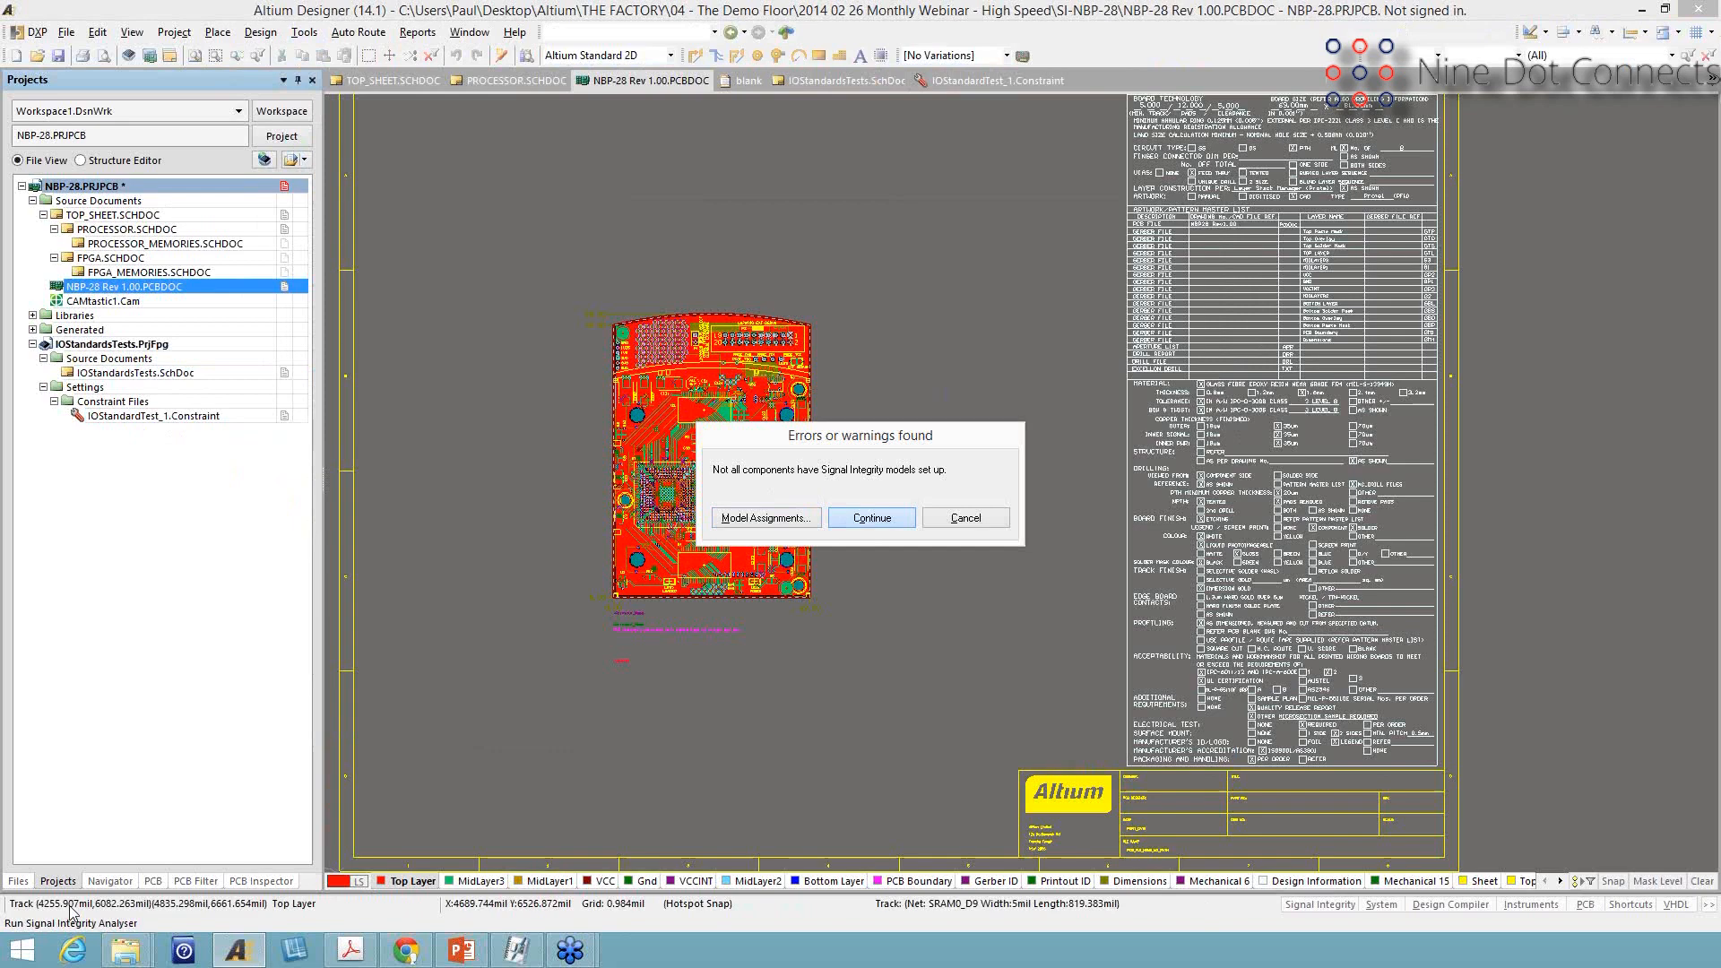
pyautogui.press('Return')
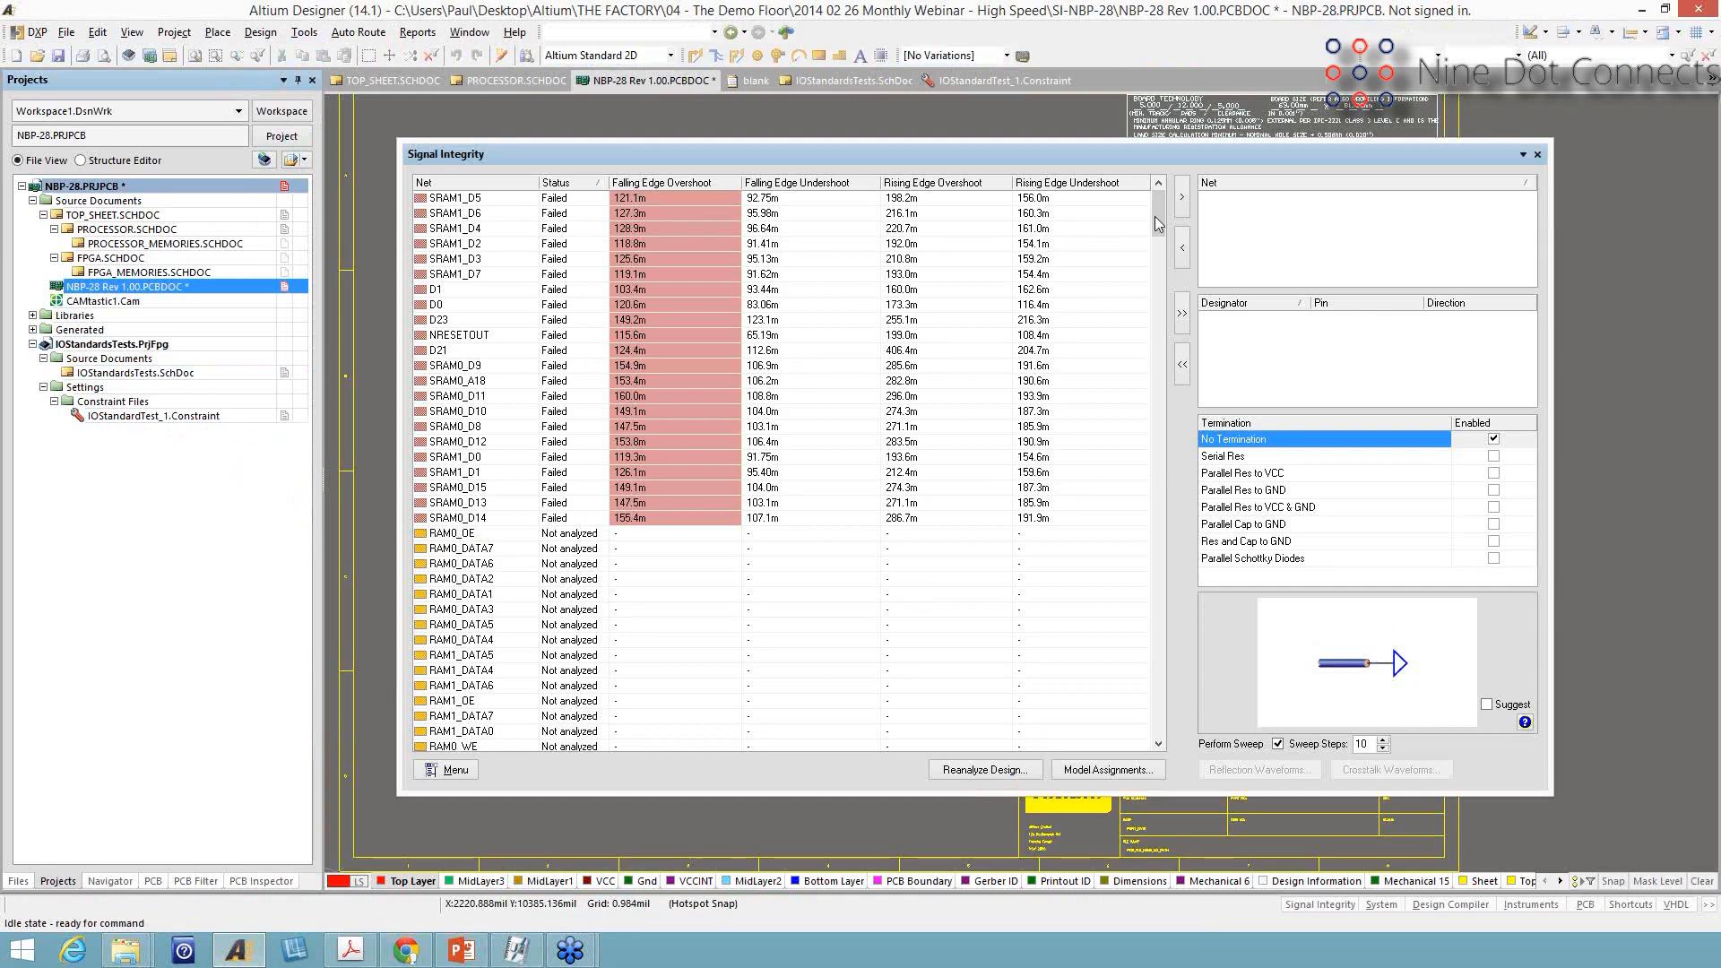
pyautogui.moveTo(1158, 224); pyautogui.dragTo(1157, 537)
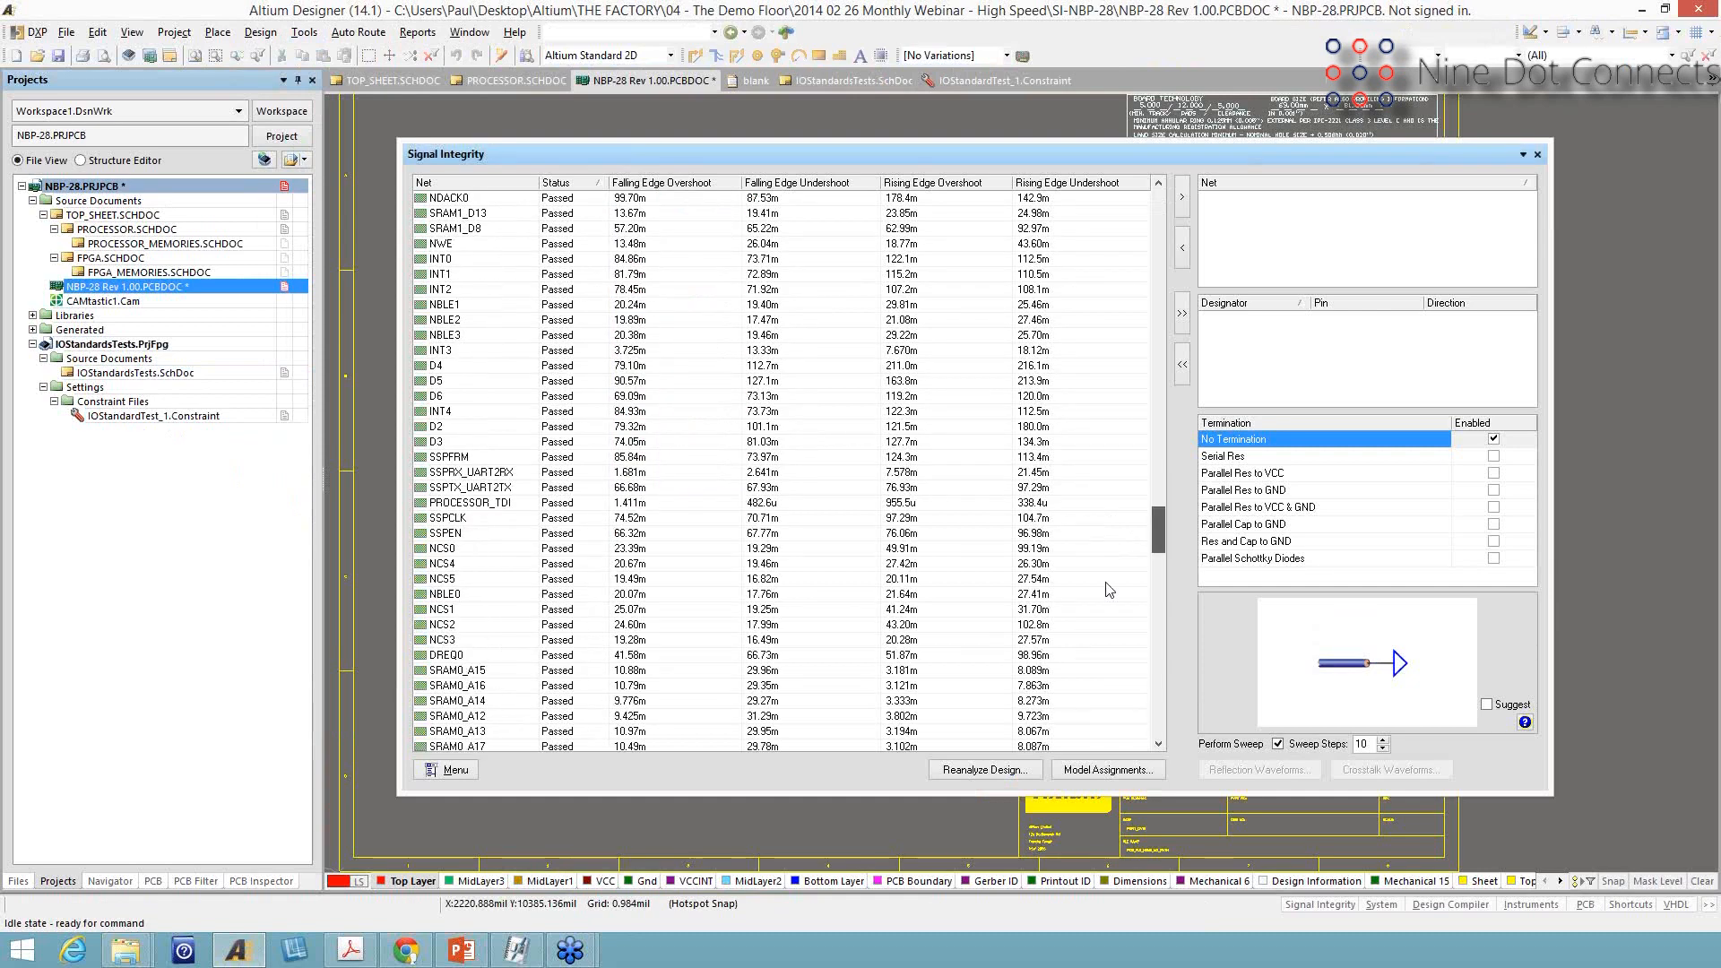
pyautogui.scroll(-7, 1110, 590)
pyautogui.scroll(11, 1291, 768)
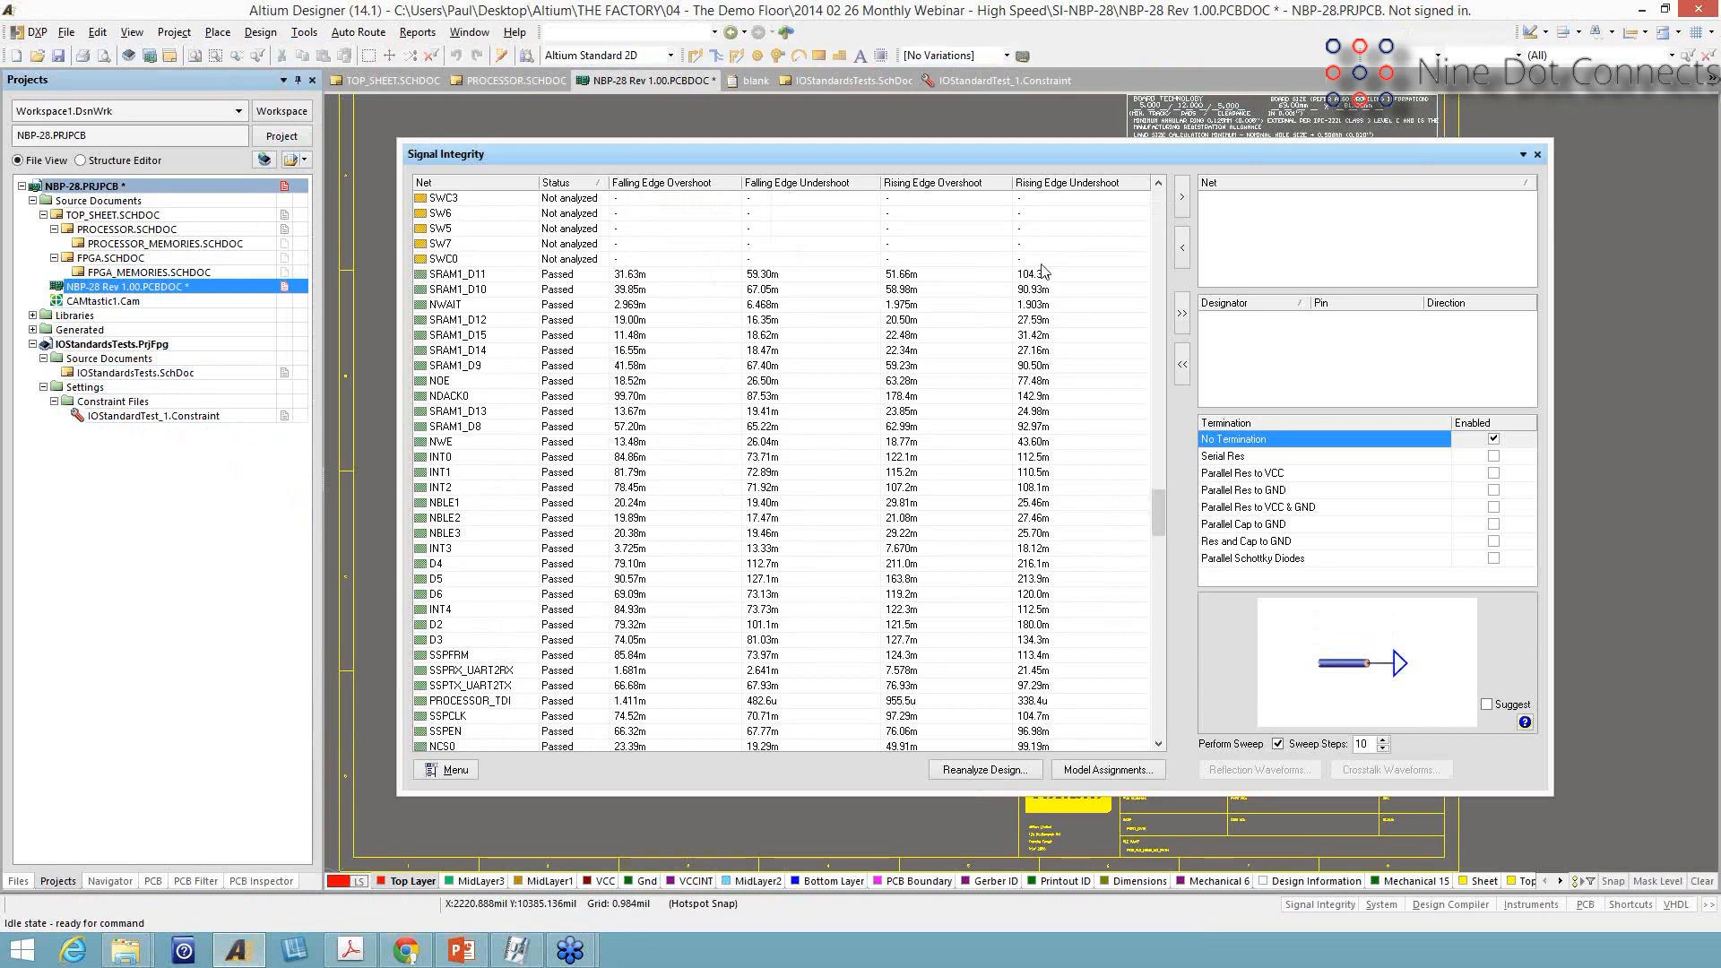
pyautogui.scroll(20, 1162, 461)
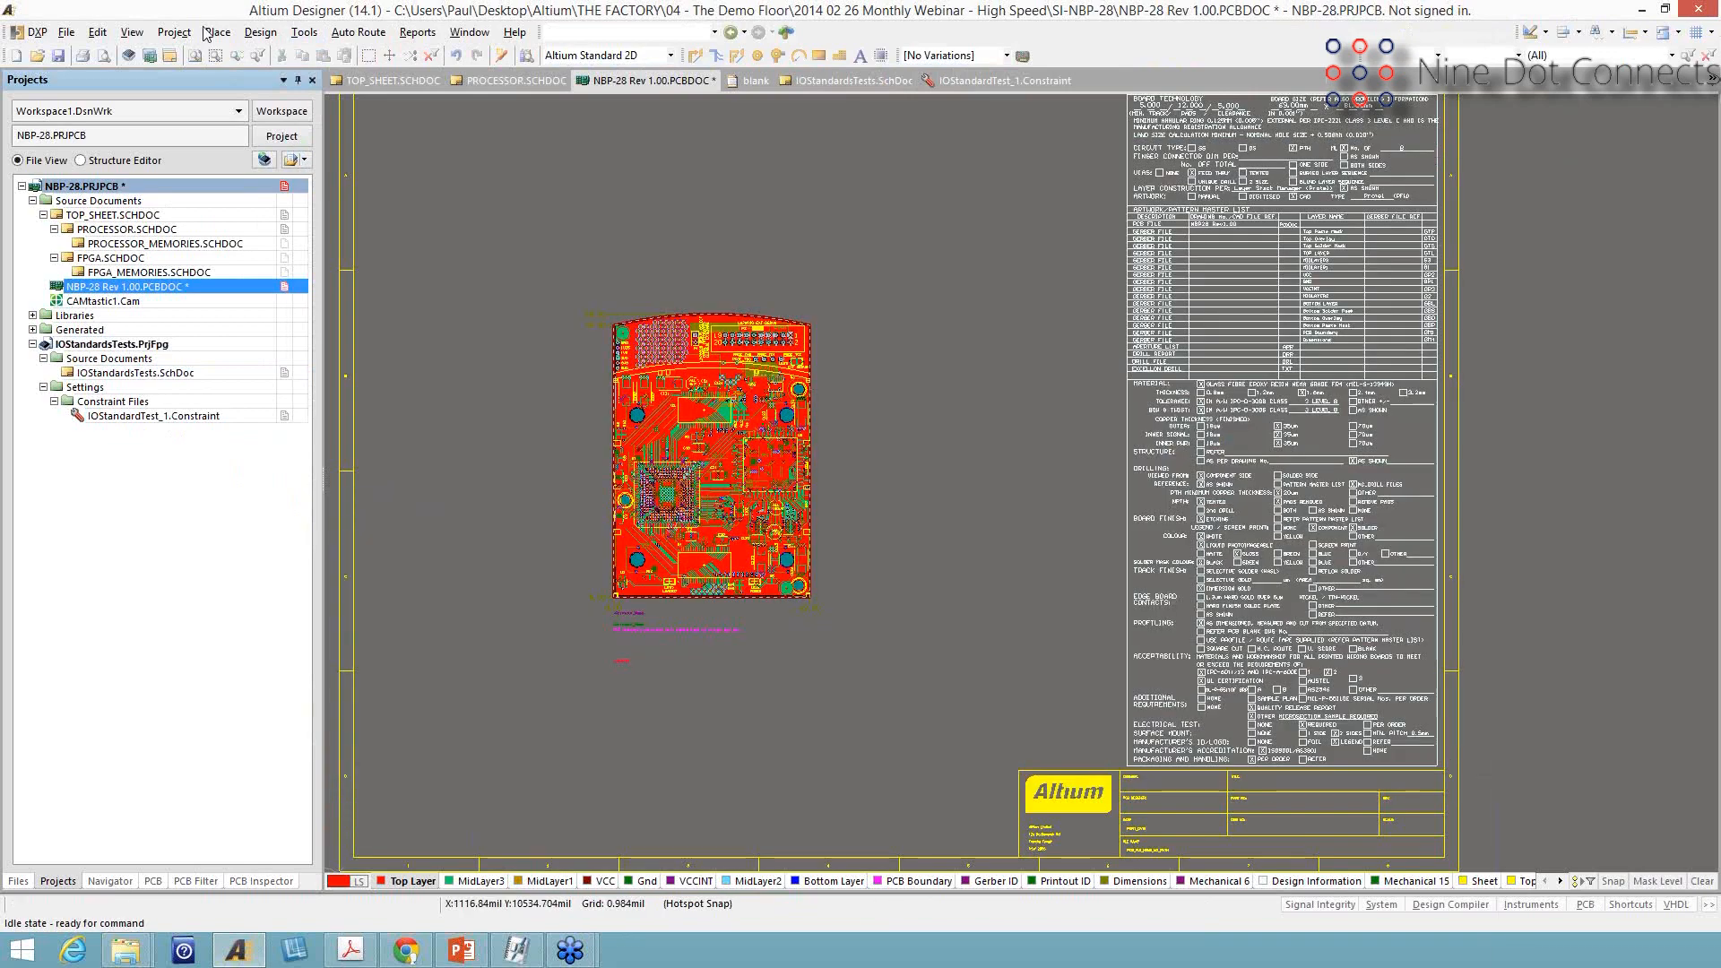
# Review the board's Signal Integrity design rules, including the supply net rules for GND, 3V3 and 1V8
pyautogui.click(261, 32)
pyautogui.moveTo(218, 33)
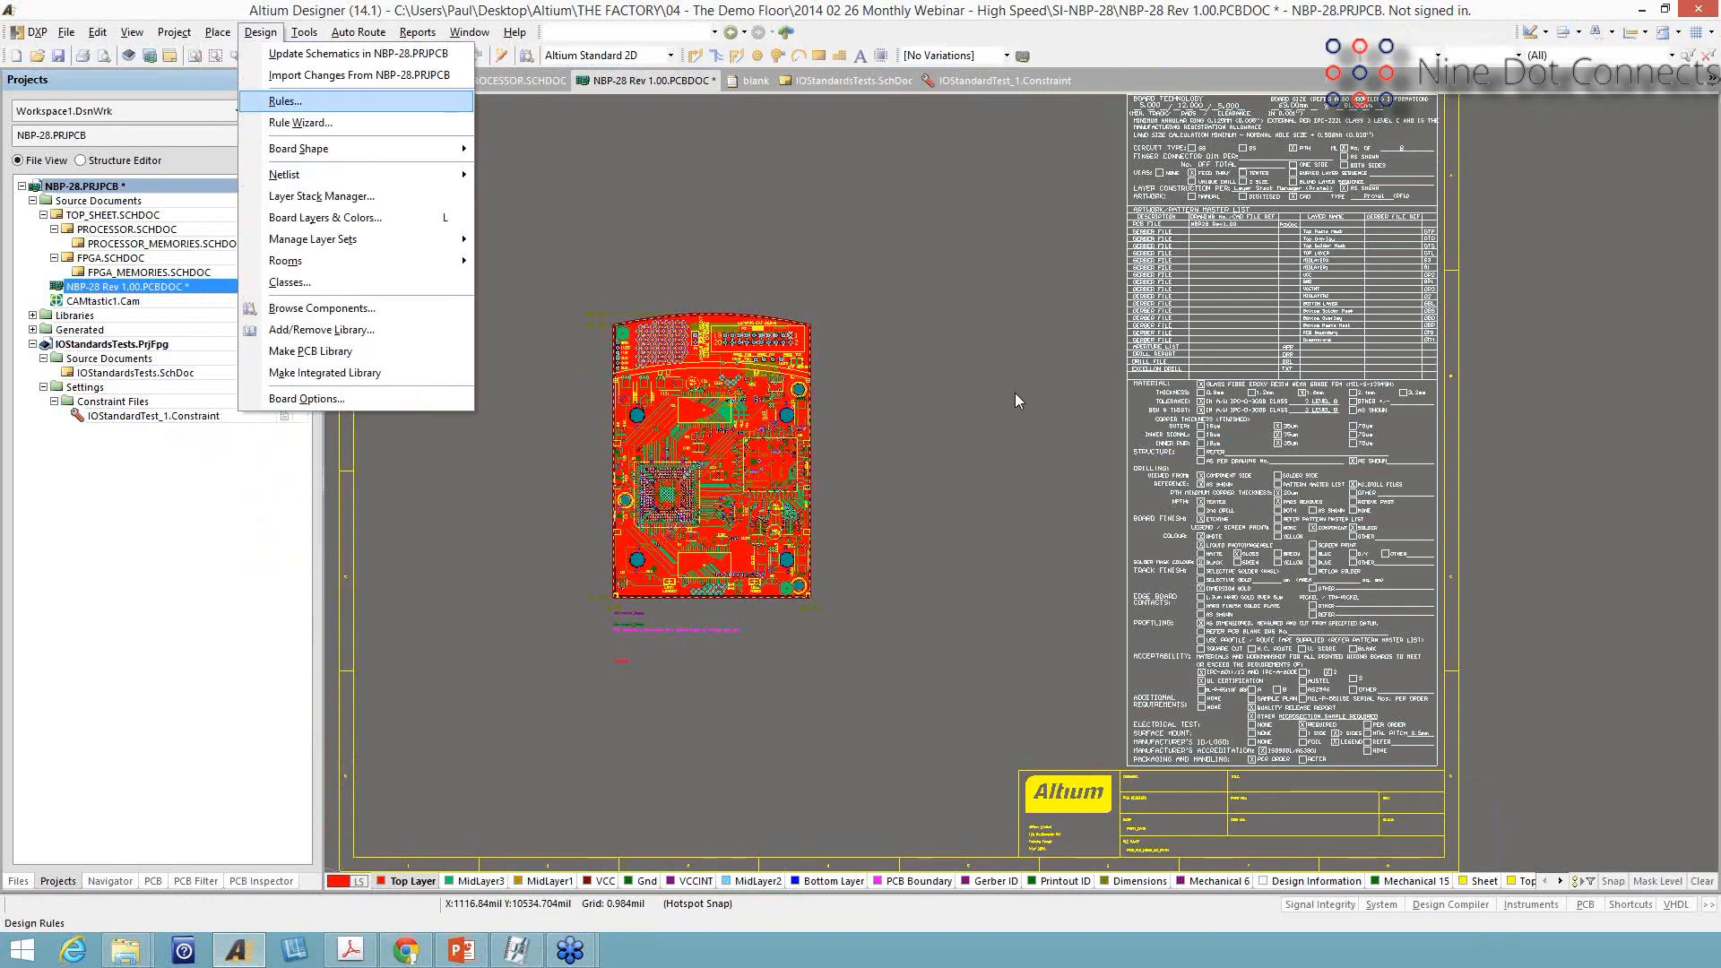
pyautogui.press('Return')
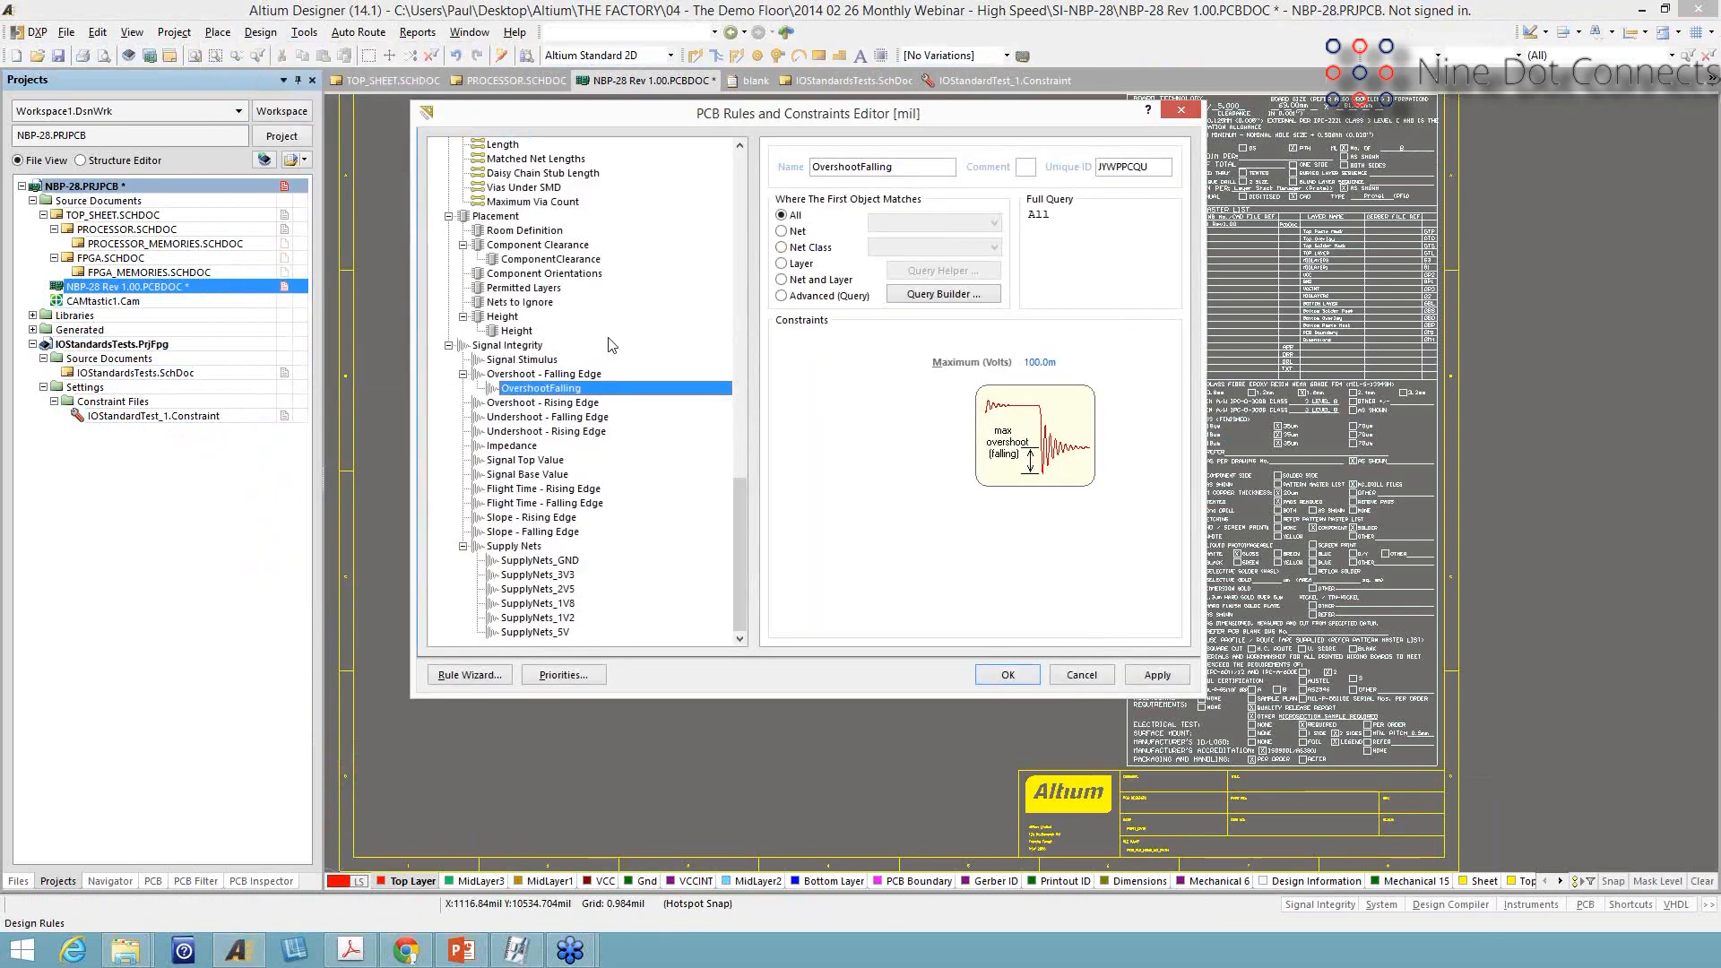
pyautogui.click(502, 346)
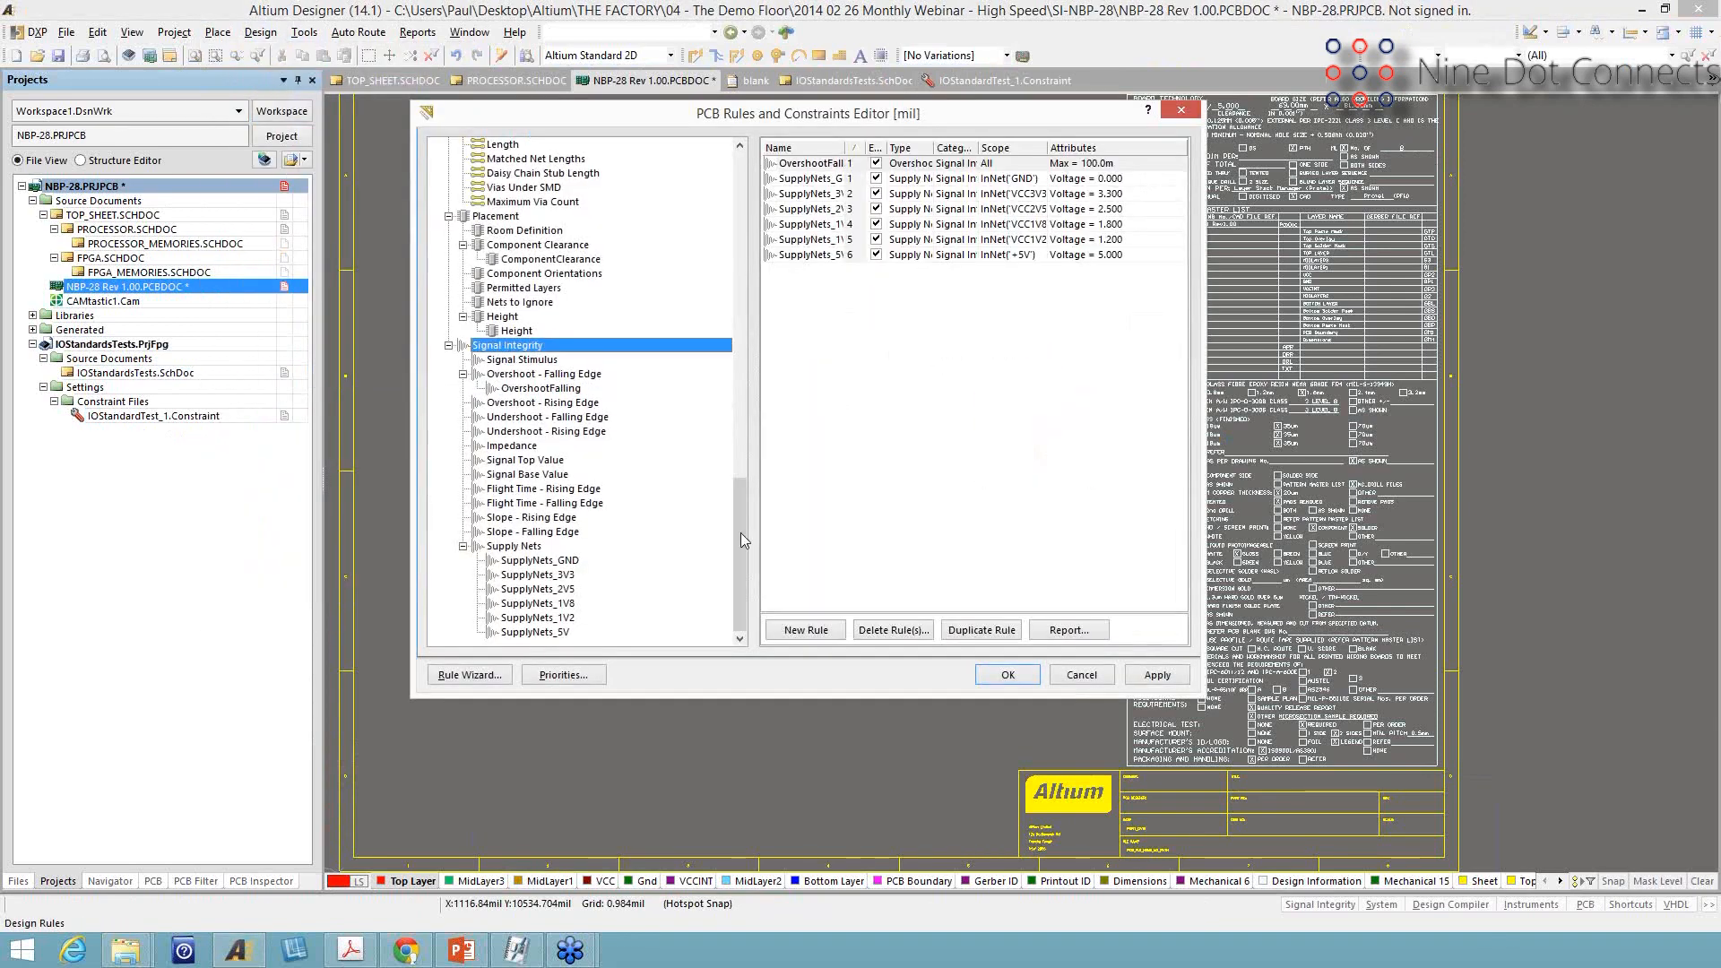
pyautogui.scroll(15, 740, 498)
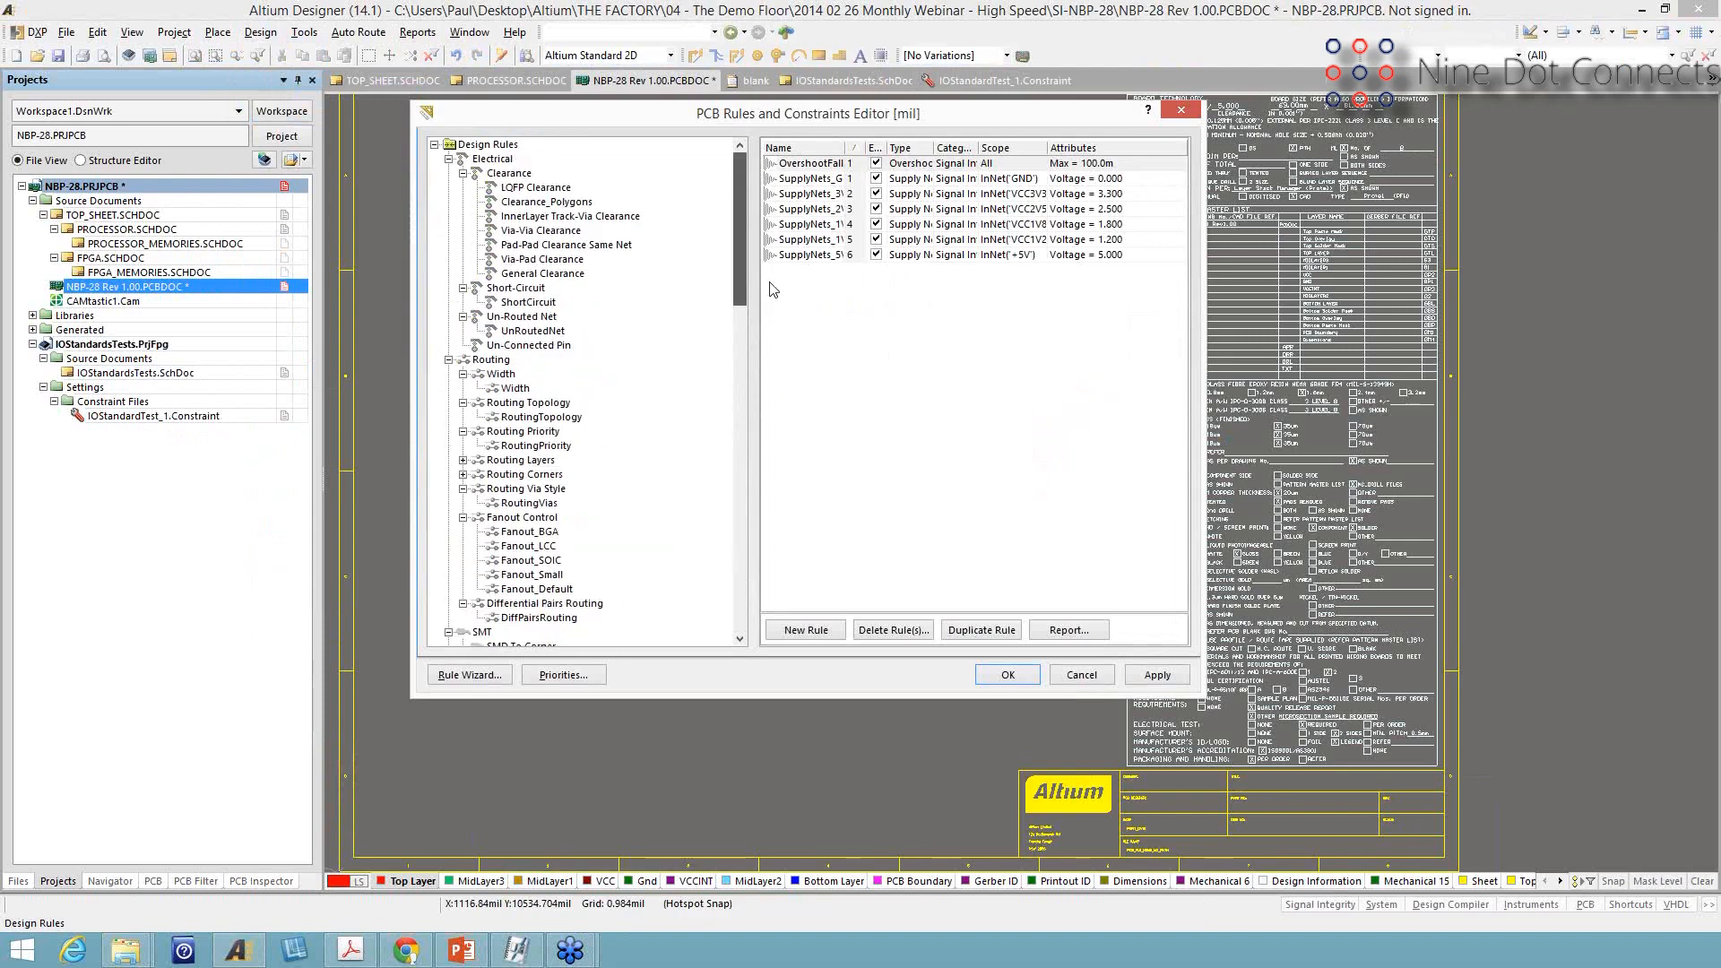
pyautogui.scroll(-15, 743, 561)
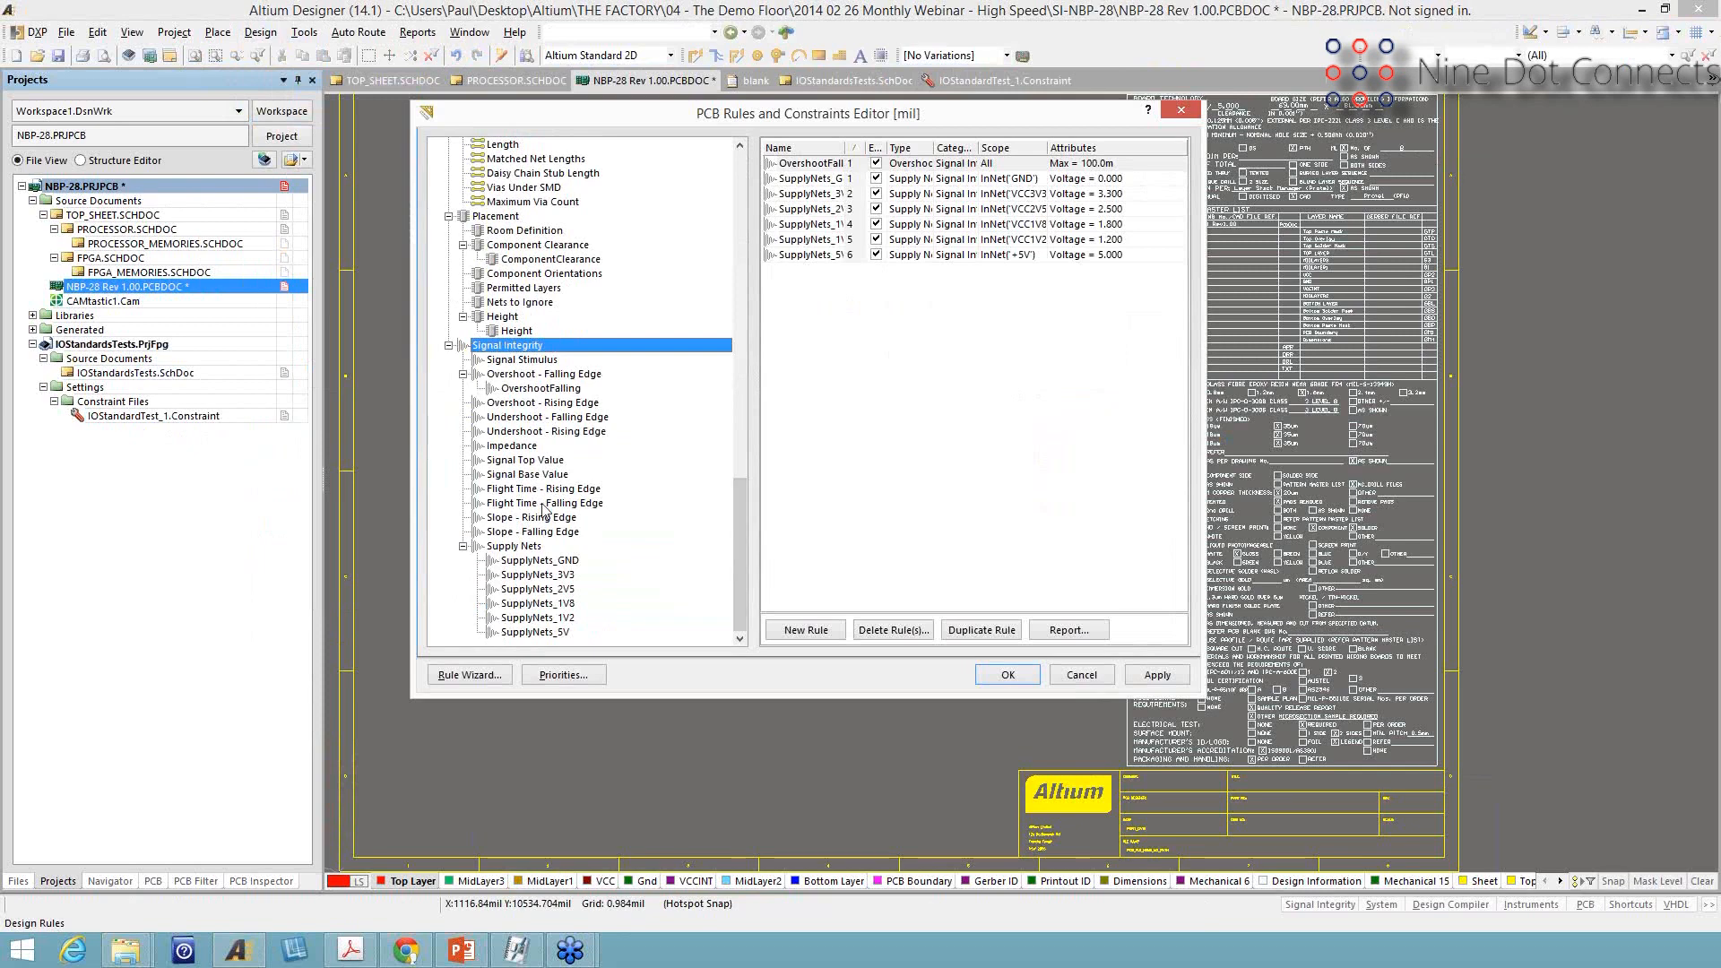
pyautogui.click(520, 561)
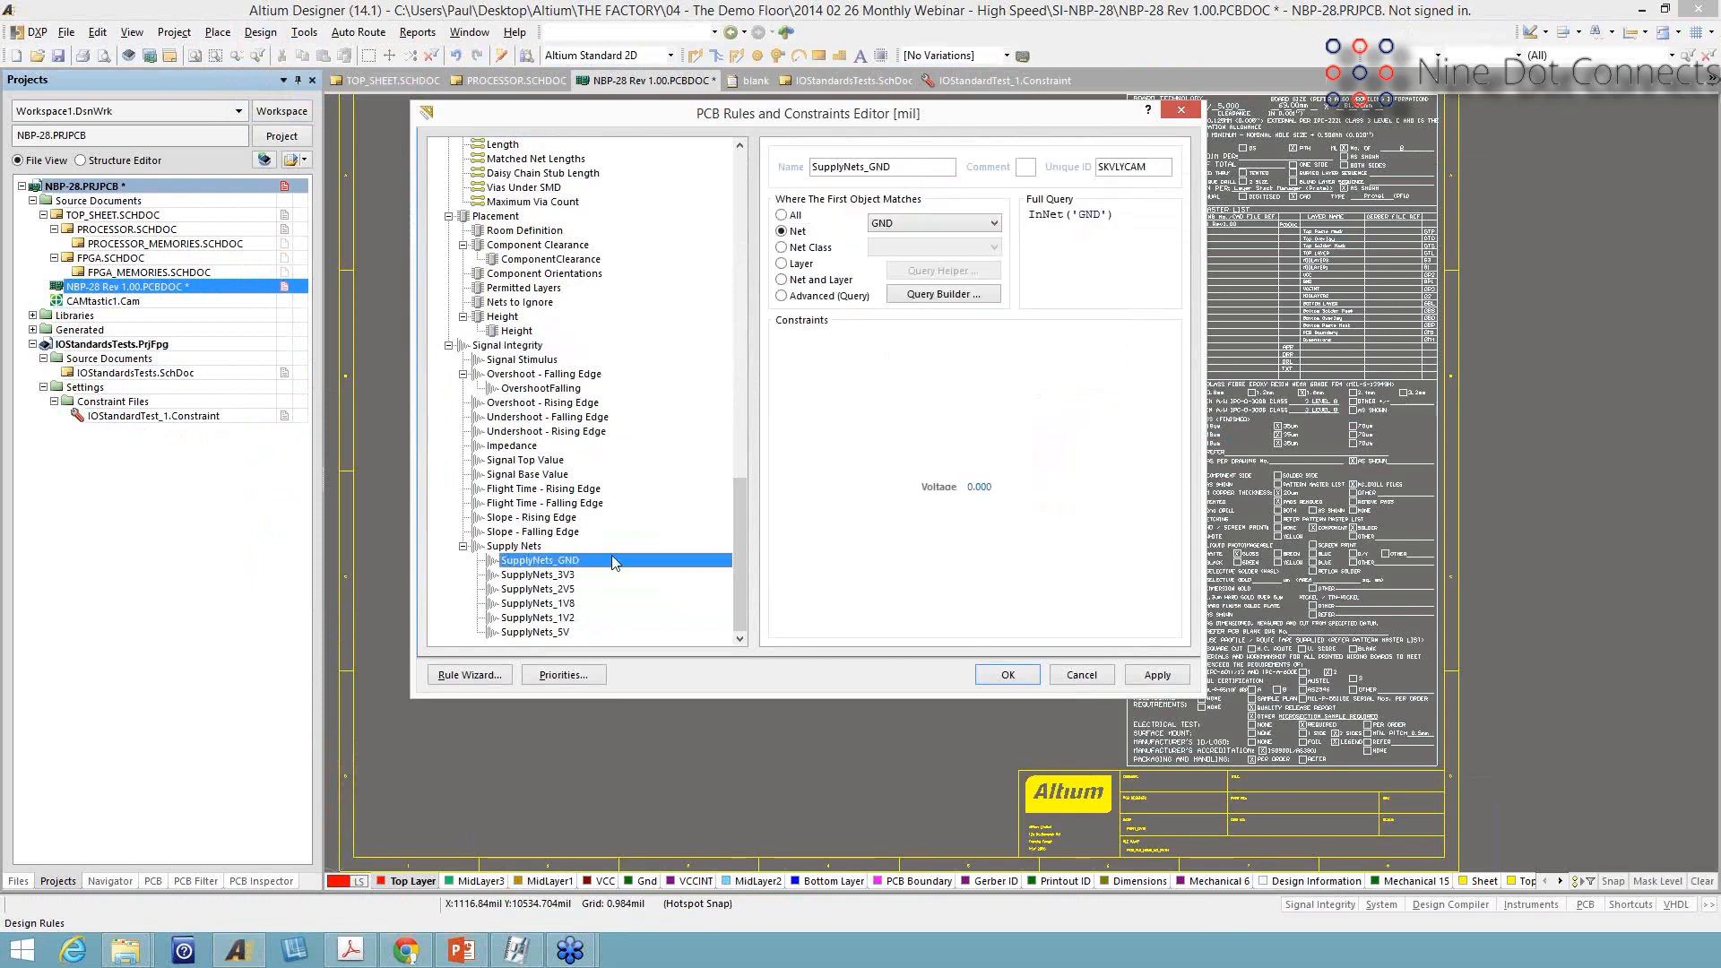
pyautogui.click(567, 577)
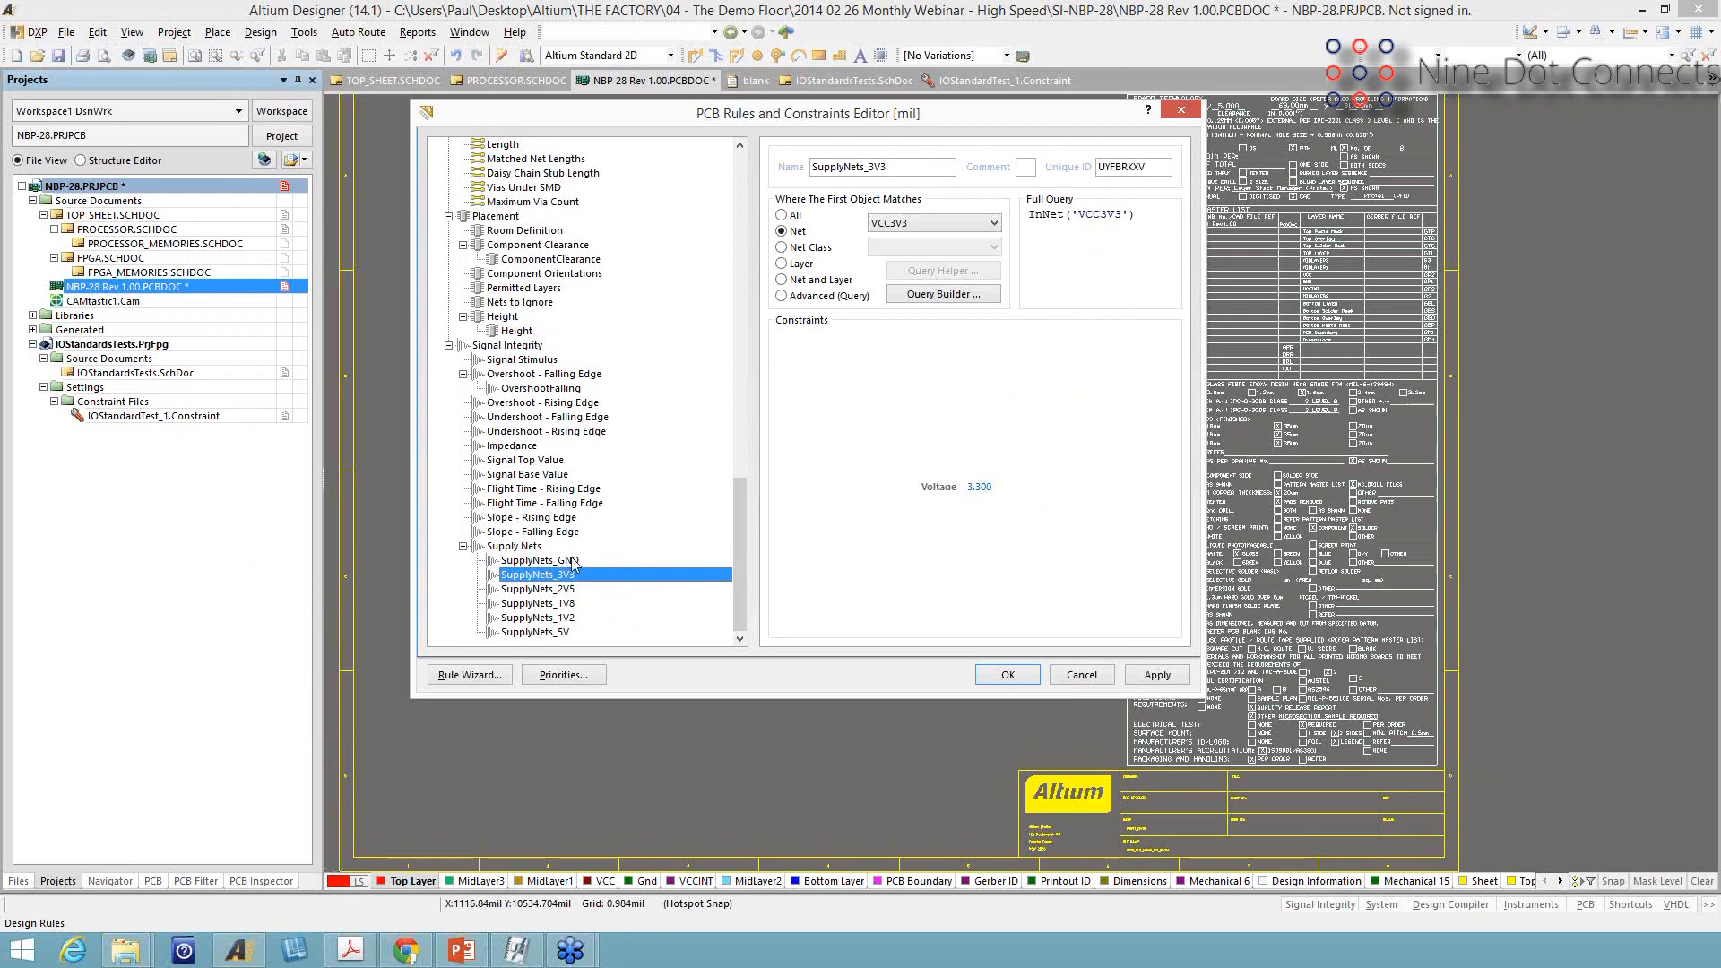
pyautogui.click(548, 605)
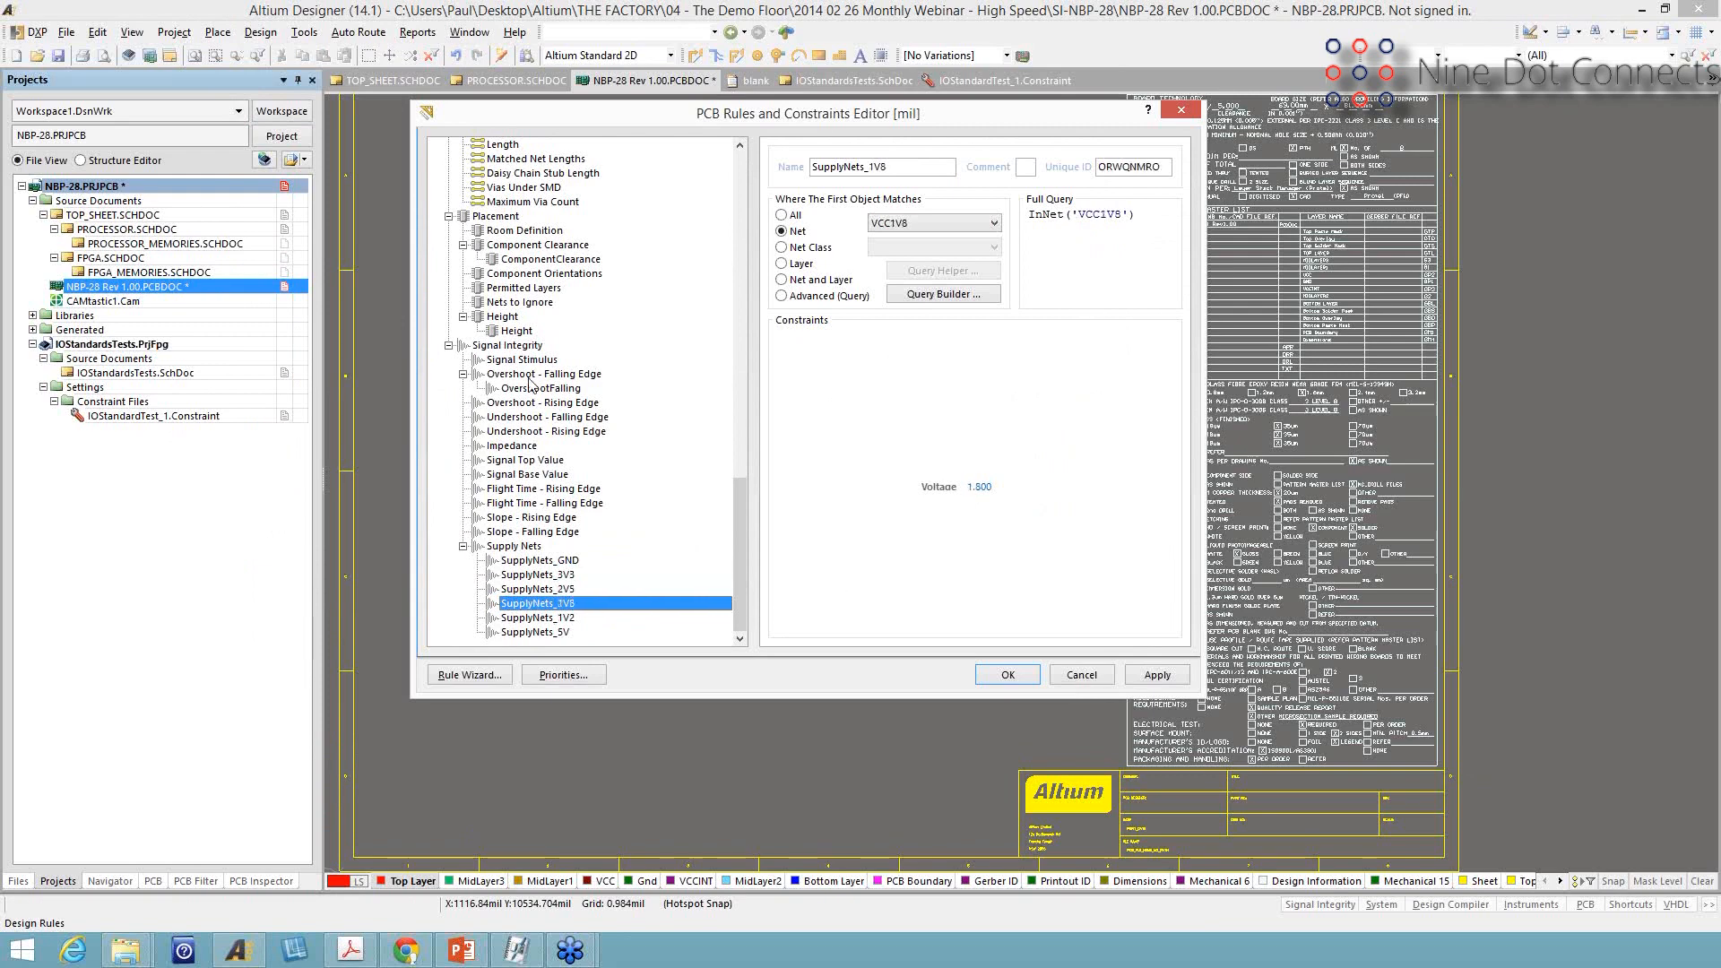
# Add a Signal Stimulus rule to inspect its stimulus kinds, view the OvershootFalling rule, and cancel the rule edits
pyautogui.click(499, 361)
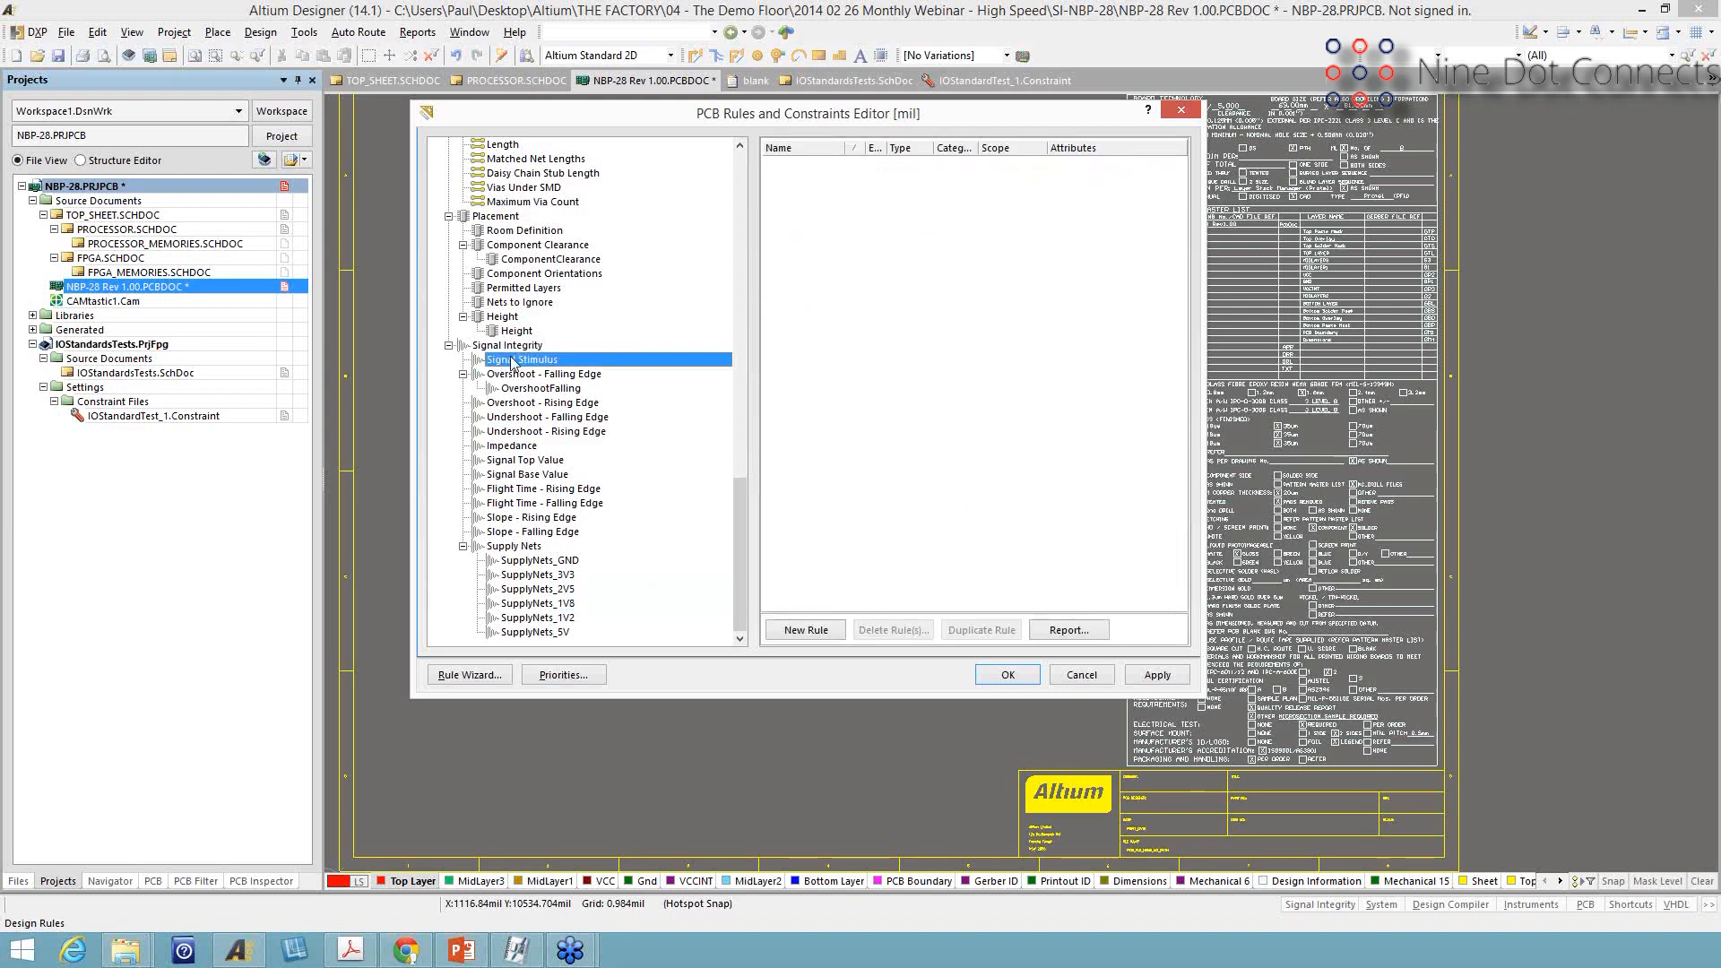
pyautogui.rightClick(512, 362)
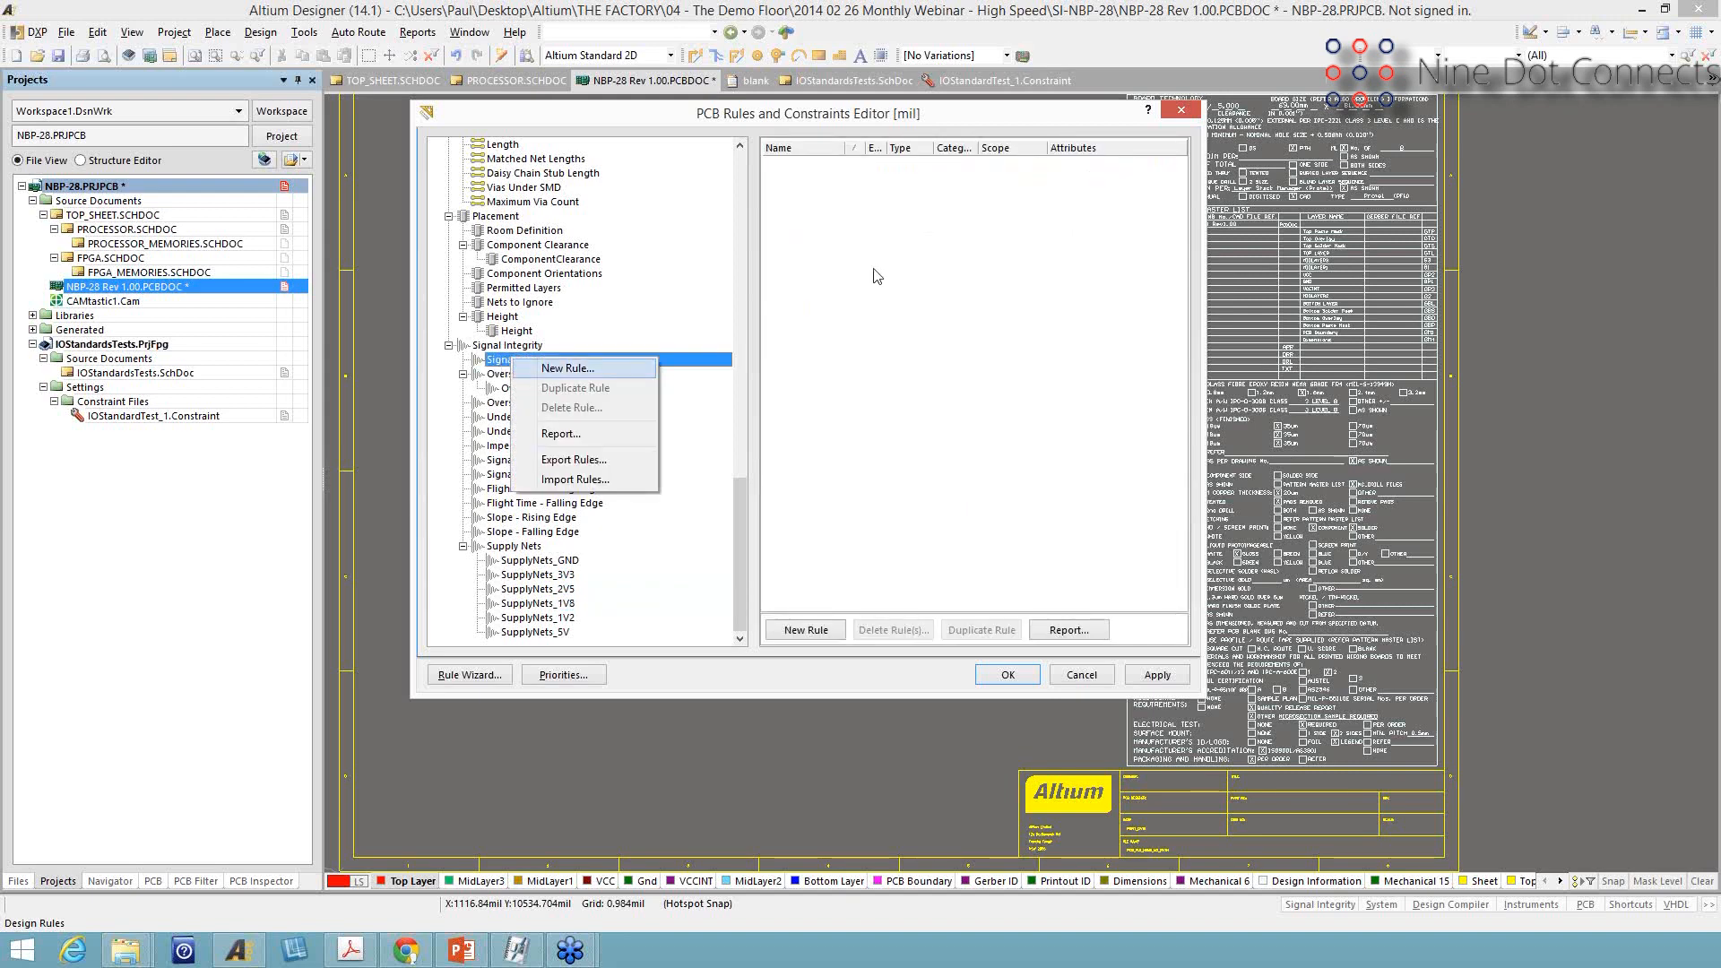
pyautogui.click(566, 369)
pyautogui.click(1010, 167)
pyautogui.doubleClick(1009, 167)
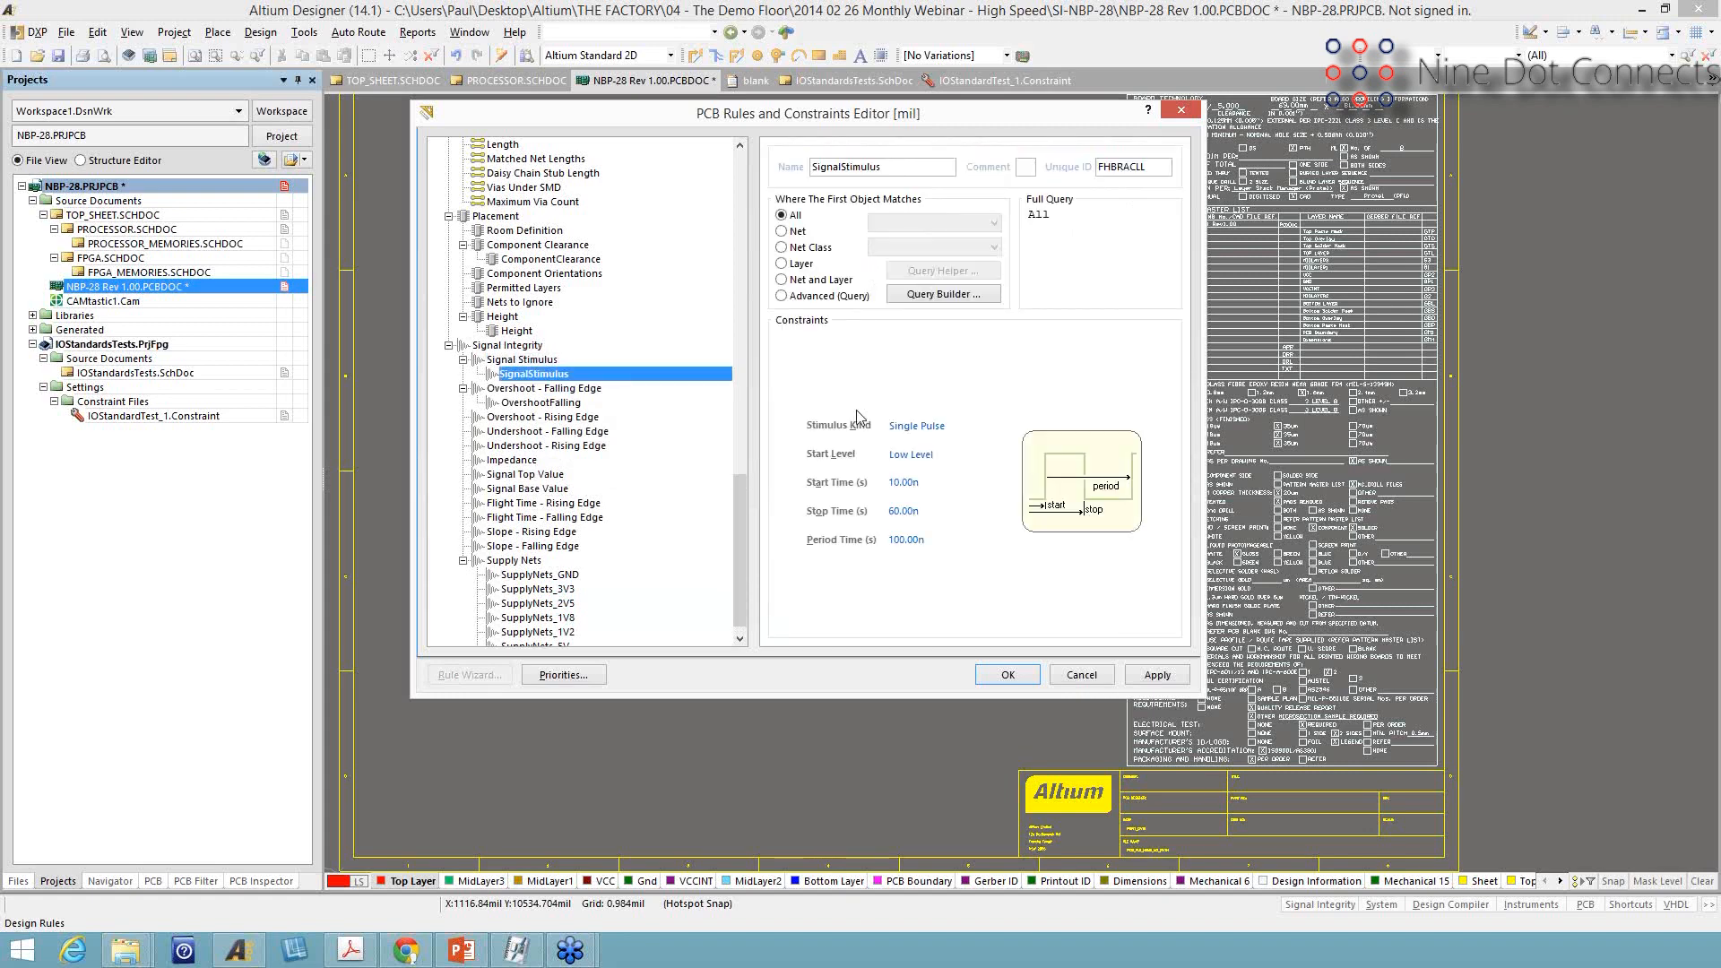
pyautogui.click(980, 427)
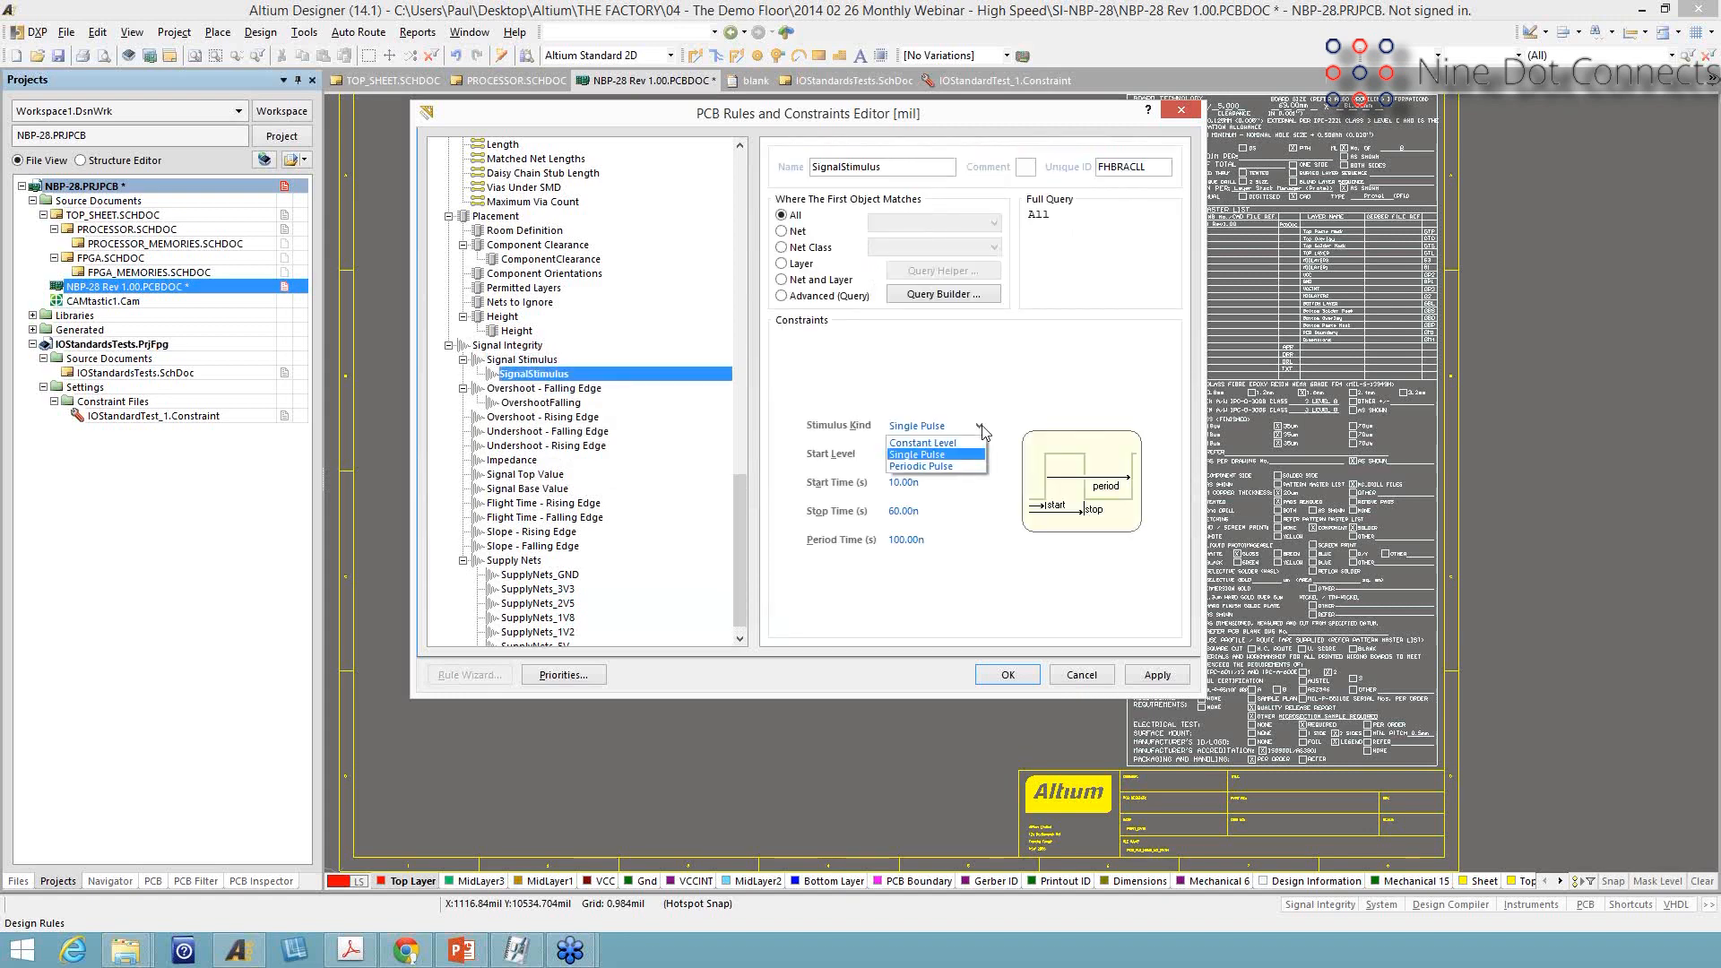
pyautogui.click(856, 482)
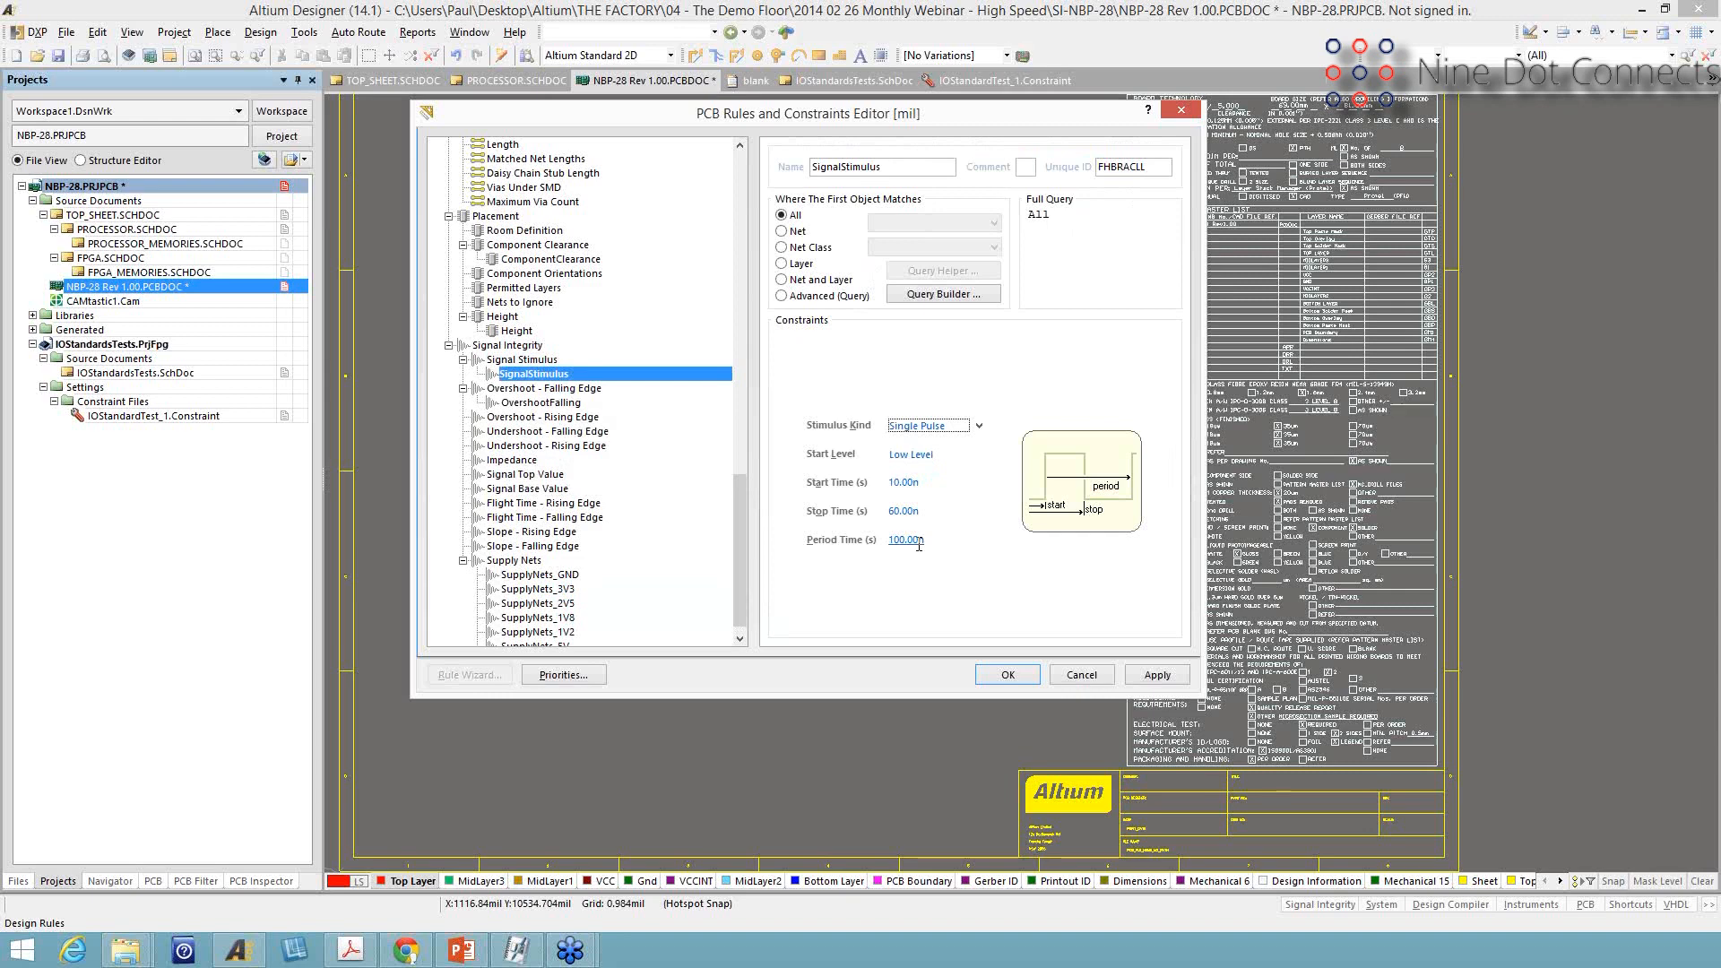
pyautogui.click(551, 404)
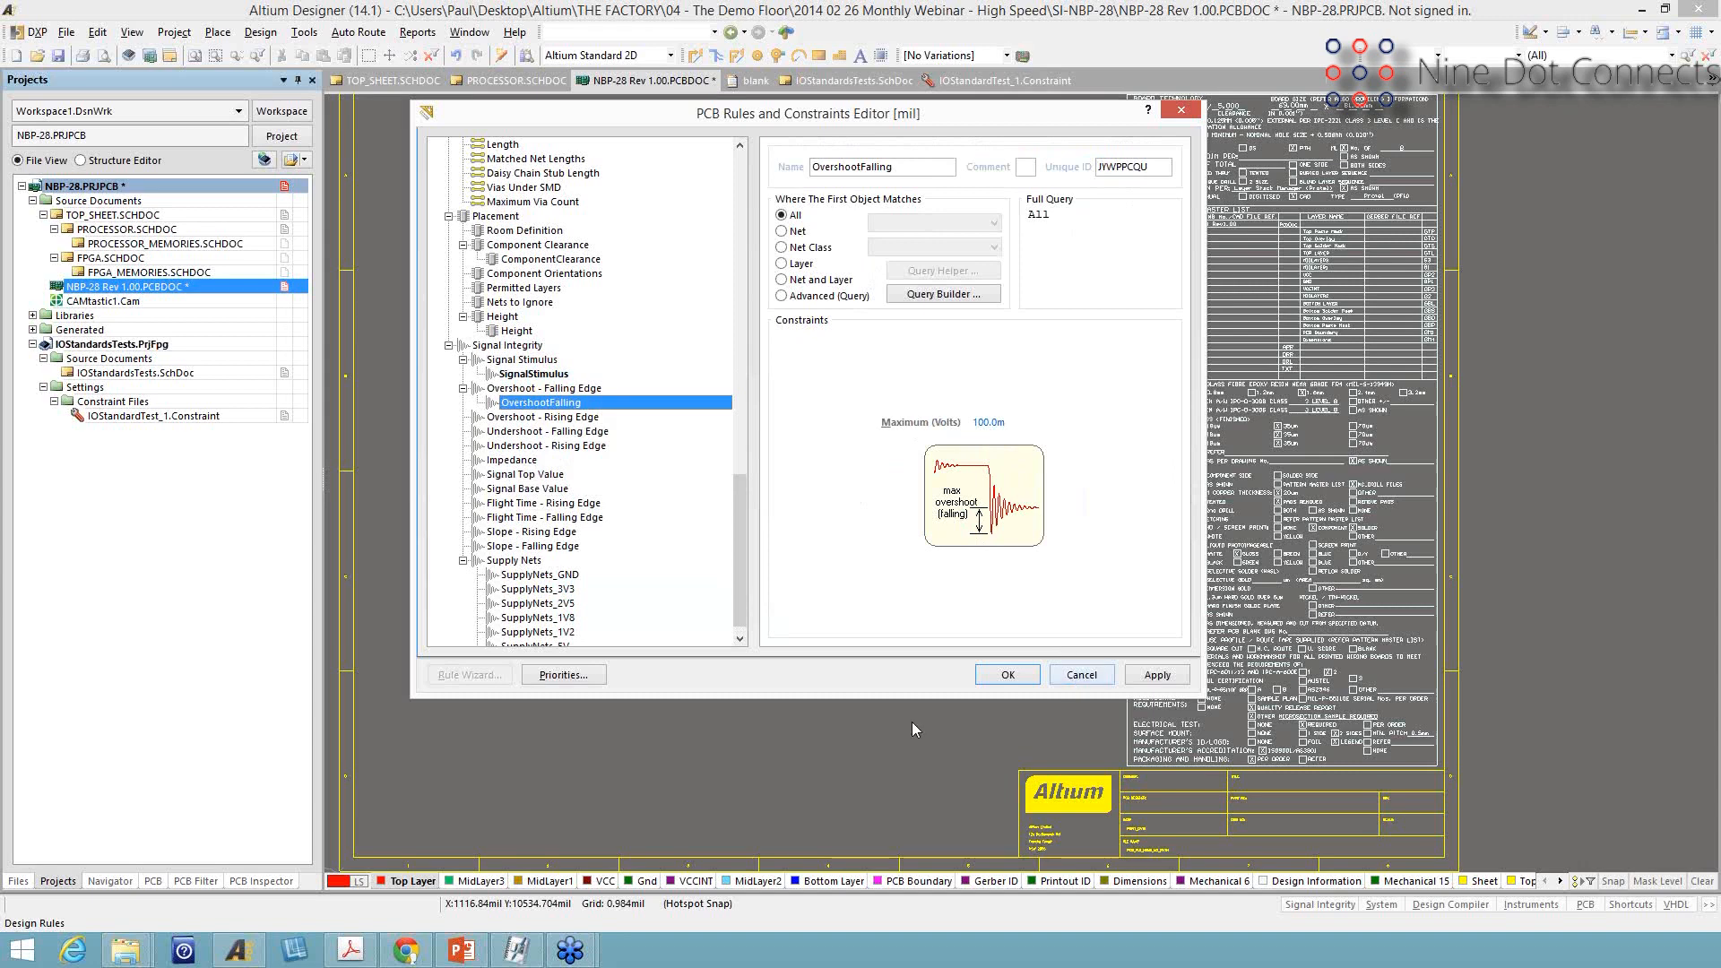
pyautogui.click(1080, 675)
# Bring back the Signal Integrity results of the board to view the failed nets, and close them
pyautogui.click(462, 950)
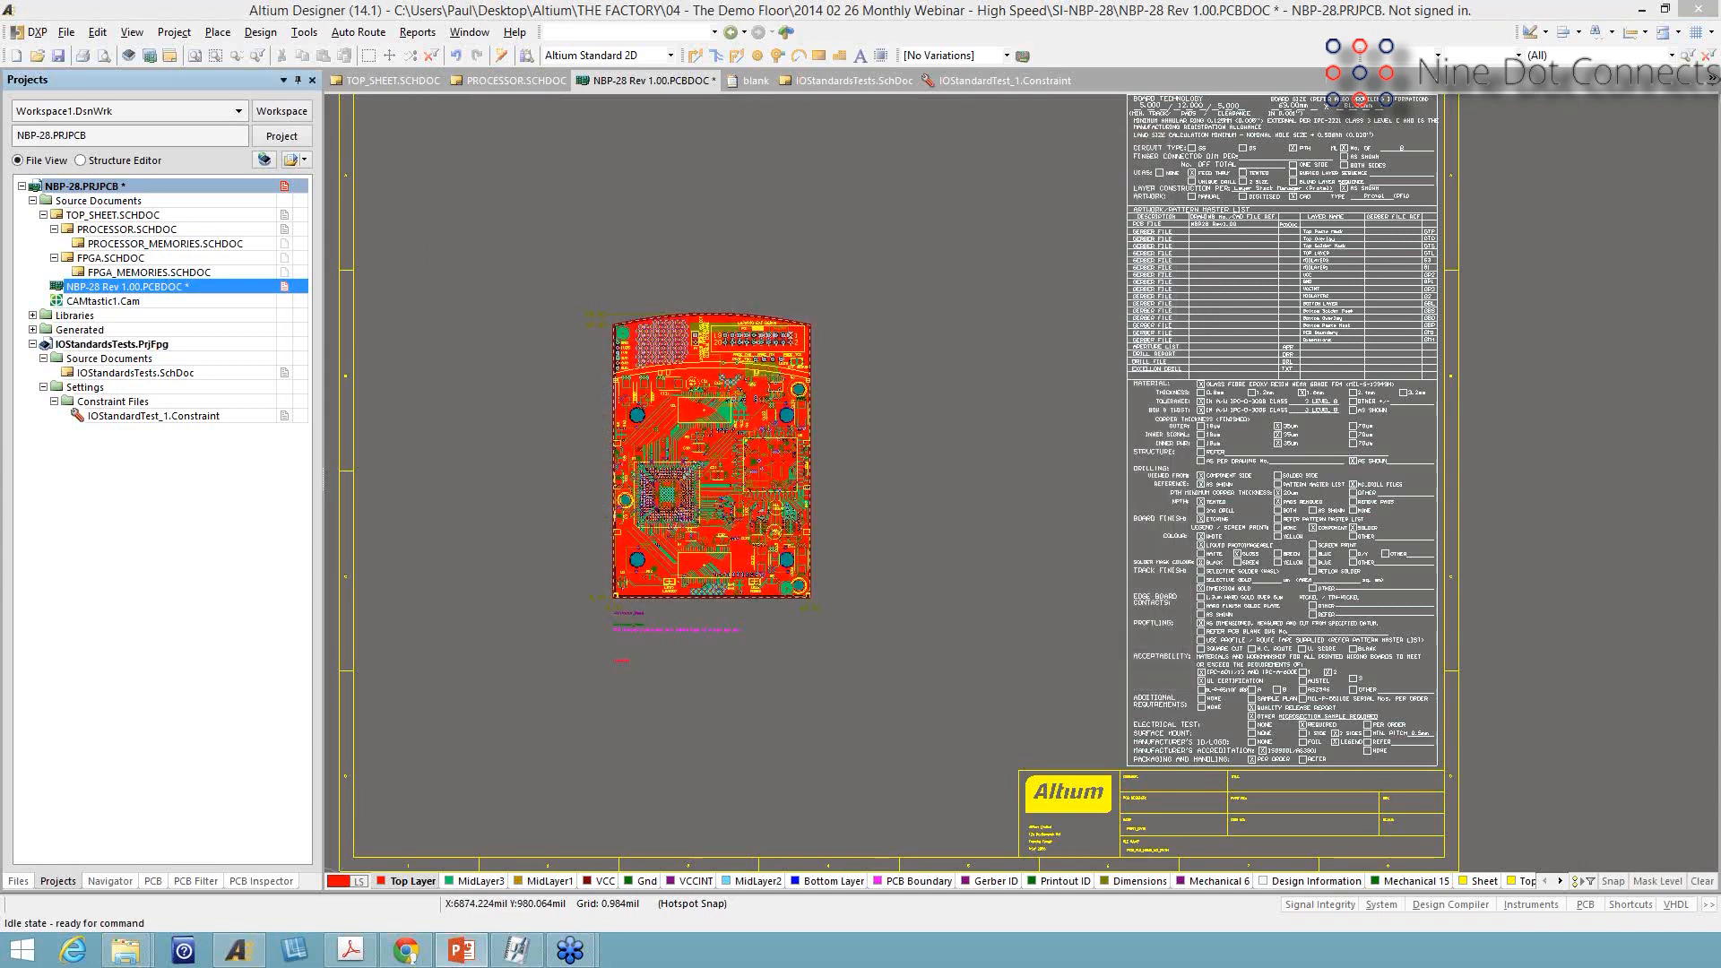
pyautogui.click(572, 317)
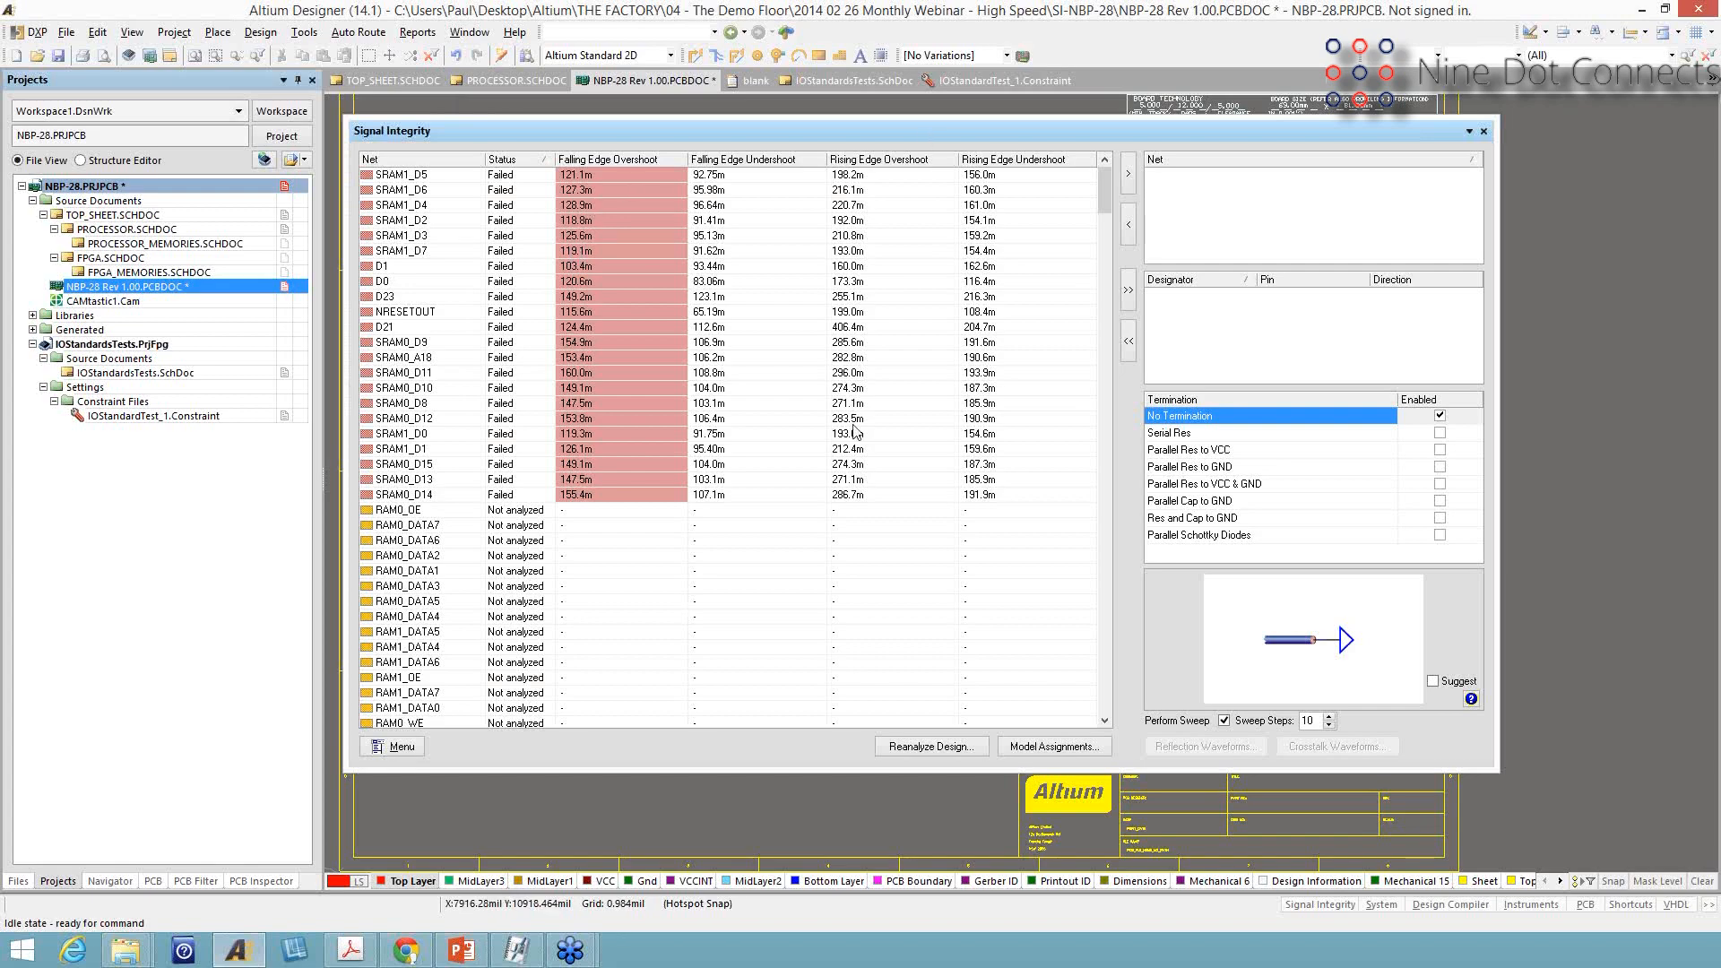
pyautogui.click(1483, 131)
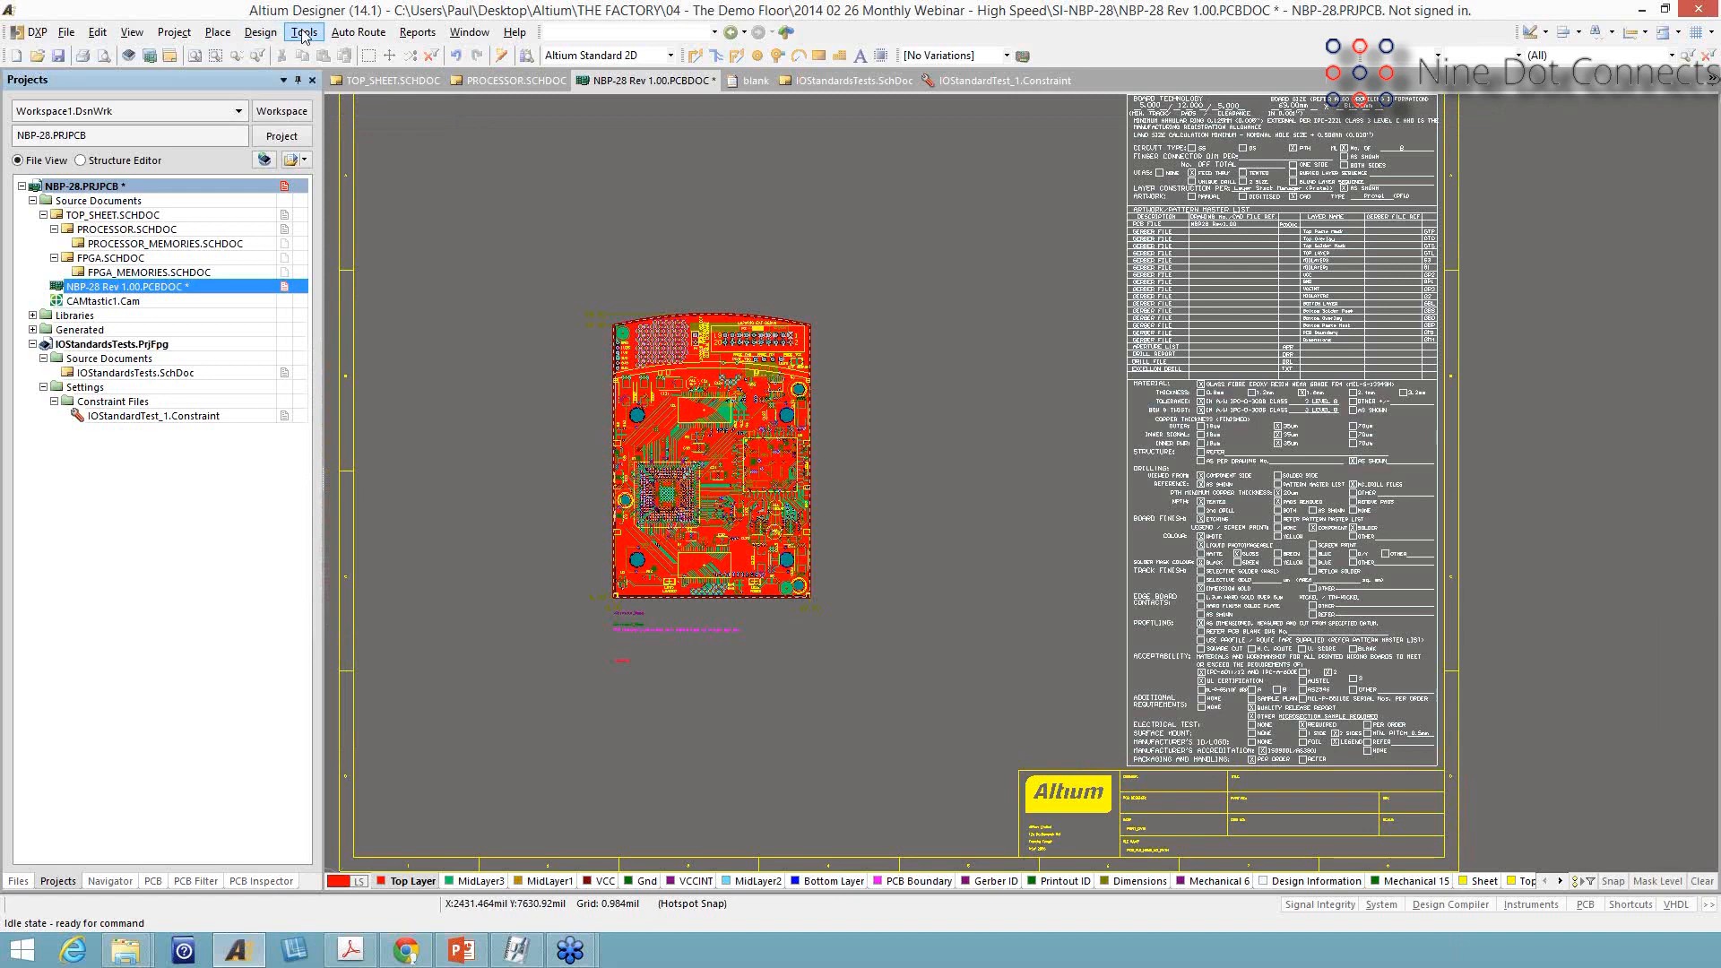
# Review the rules to check in the Design Rule Checker, including the signal integrity rules, and close it without running
pyautogui.click(304, 33)
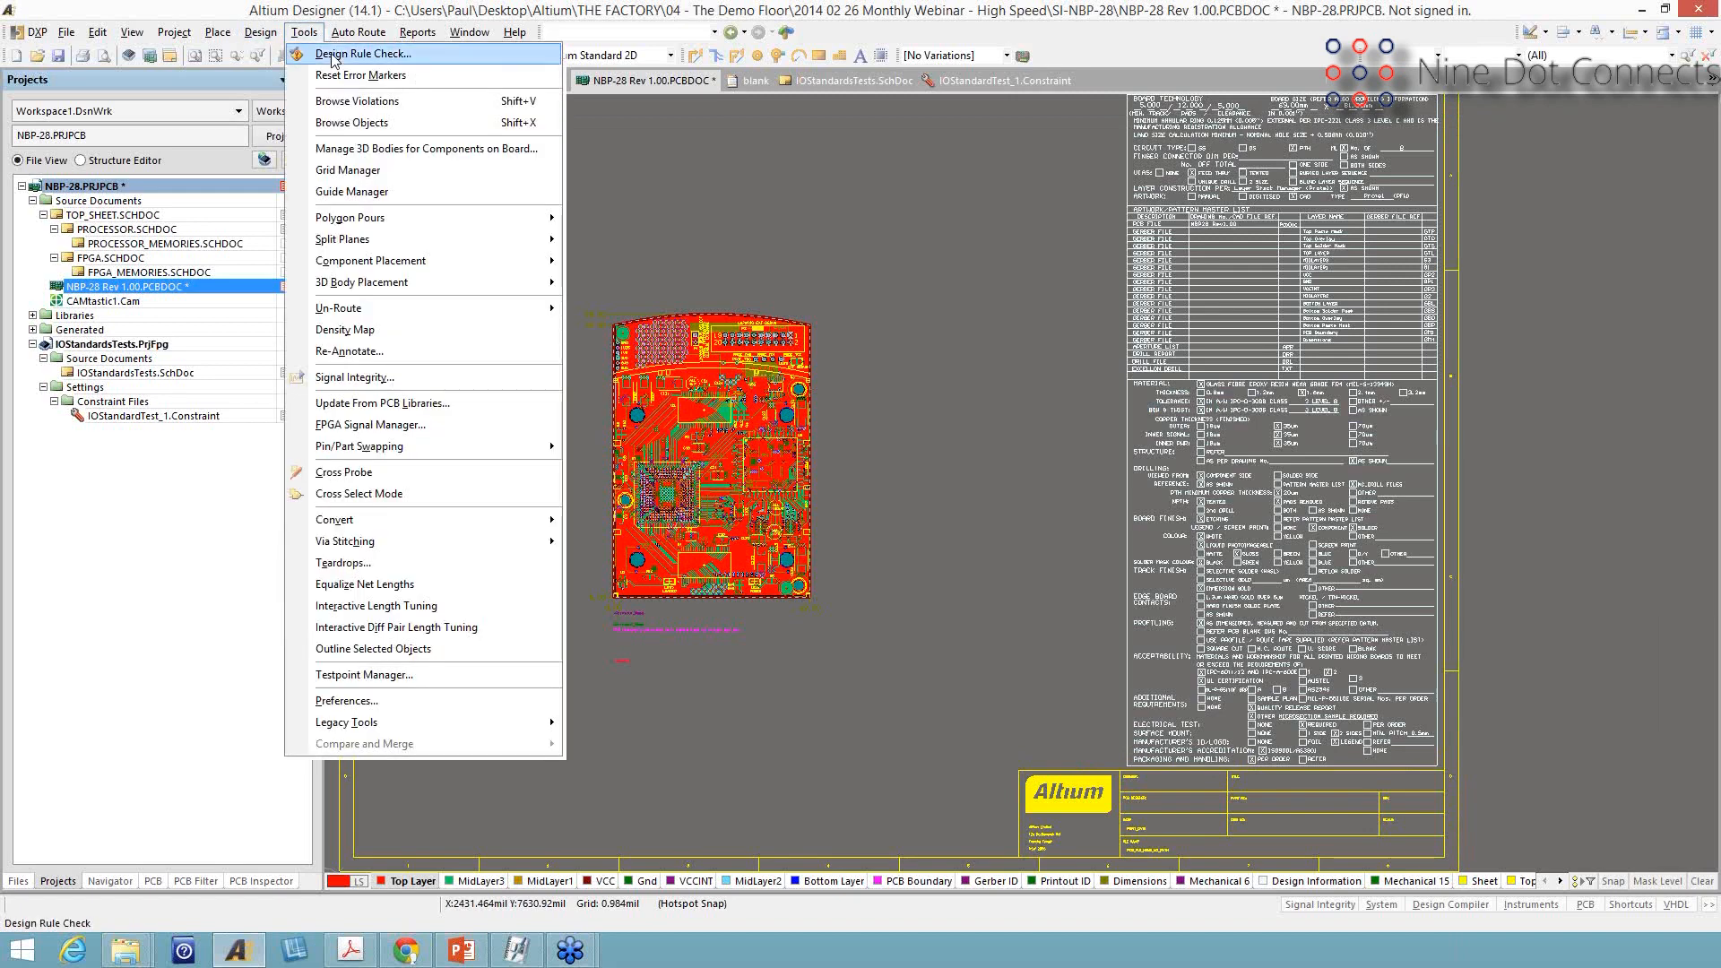
pyautogui.click(334, 56)
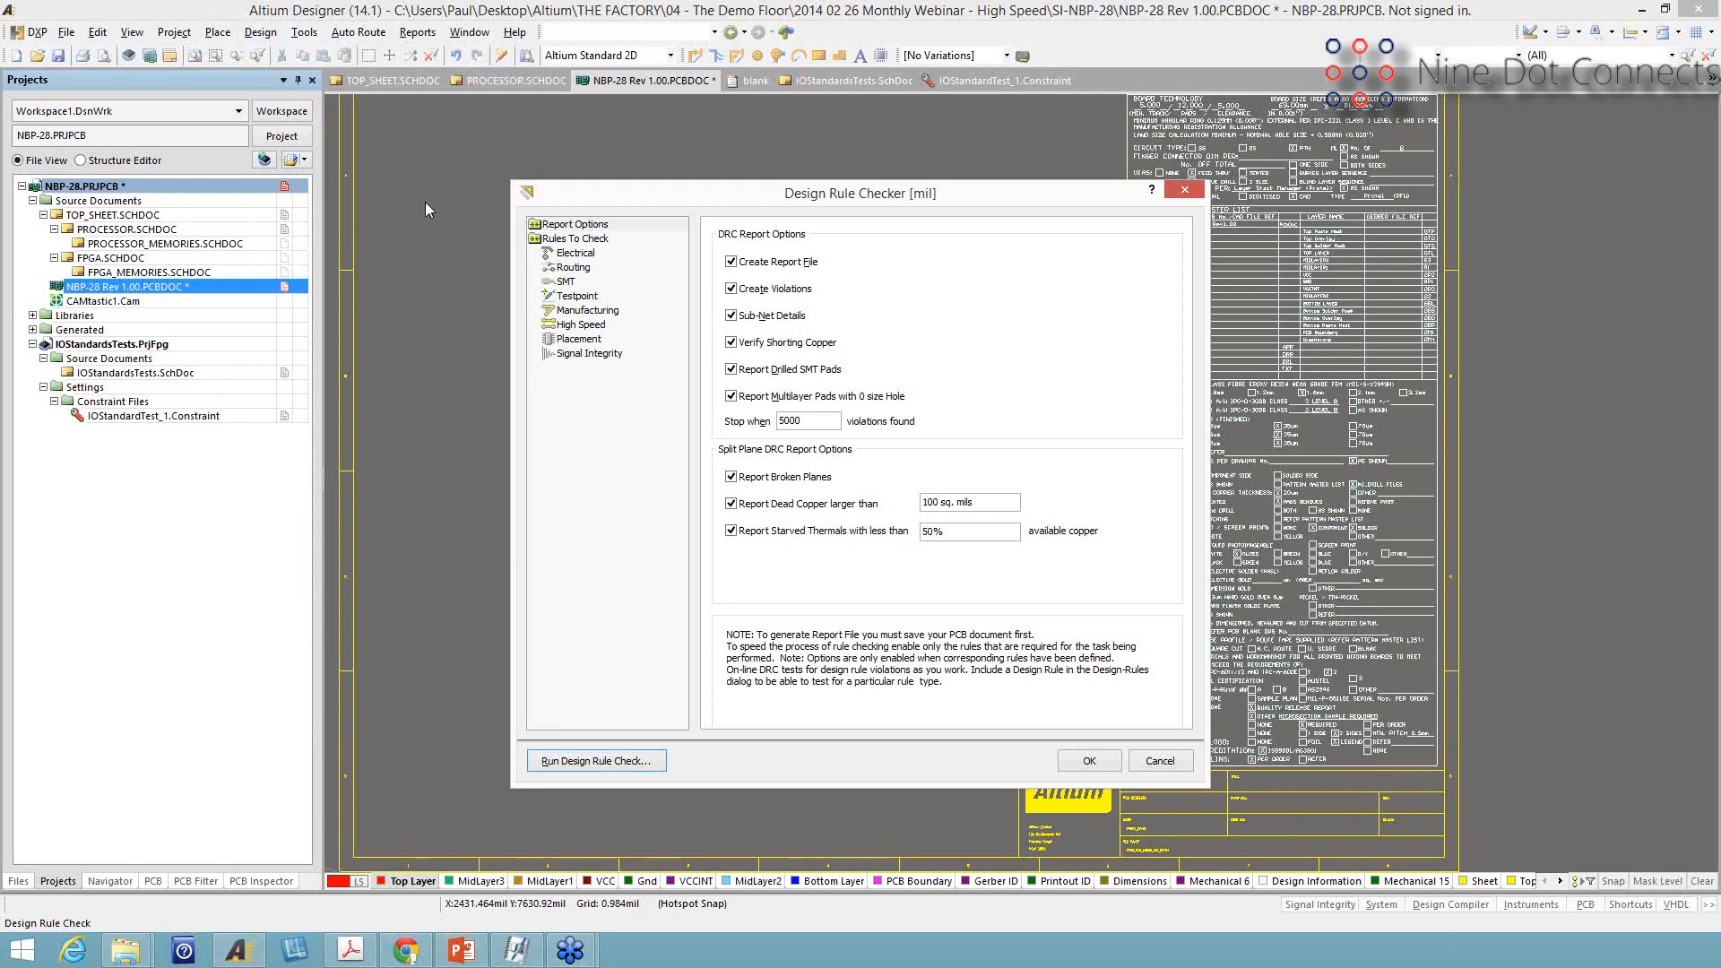
pyautogui.click(574, 238)
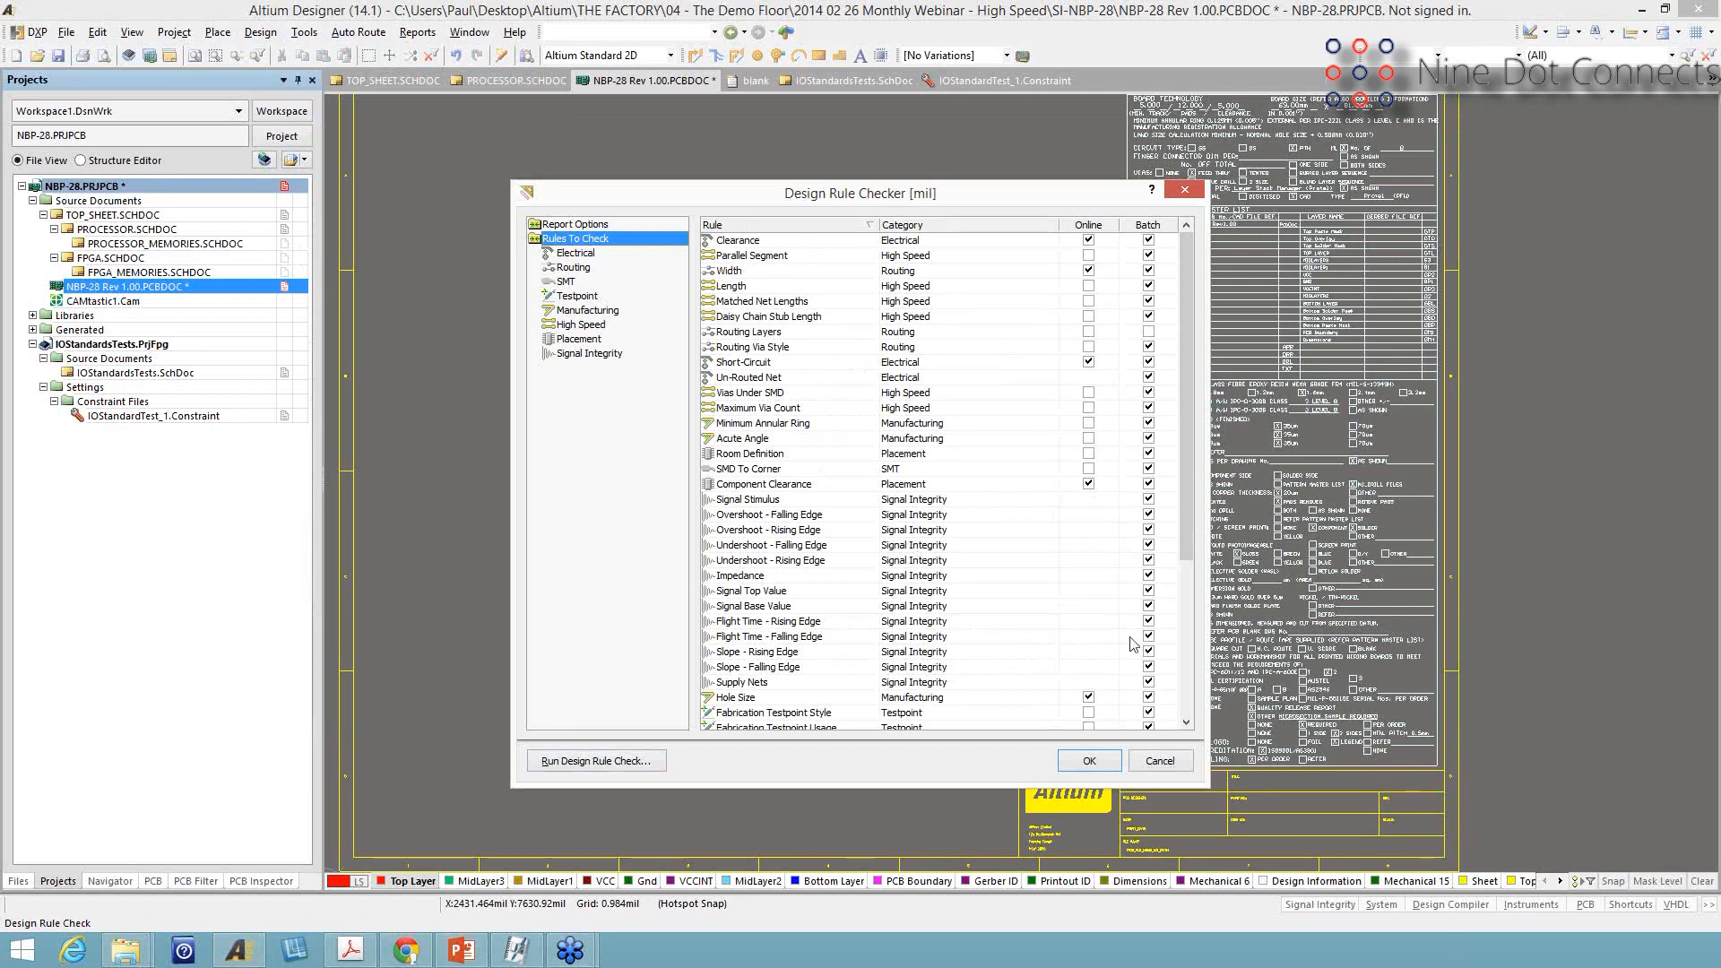
pyautogui.click(1145, 764)
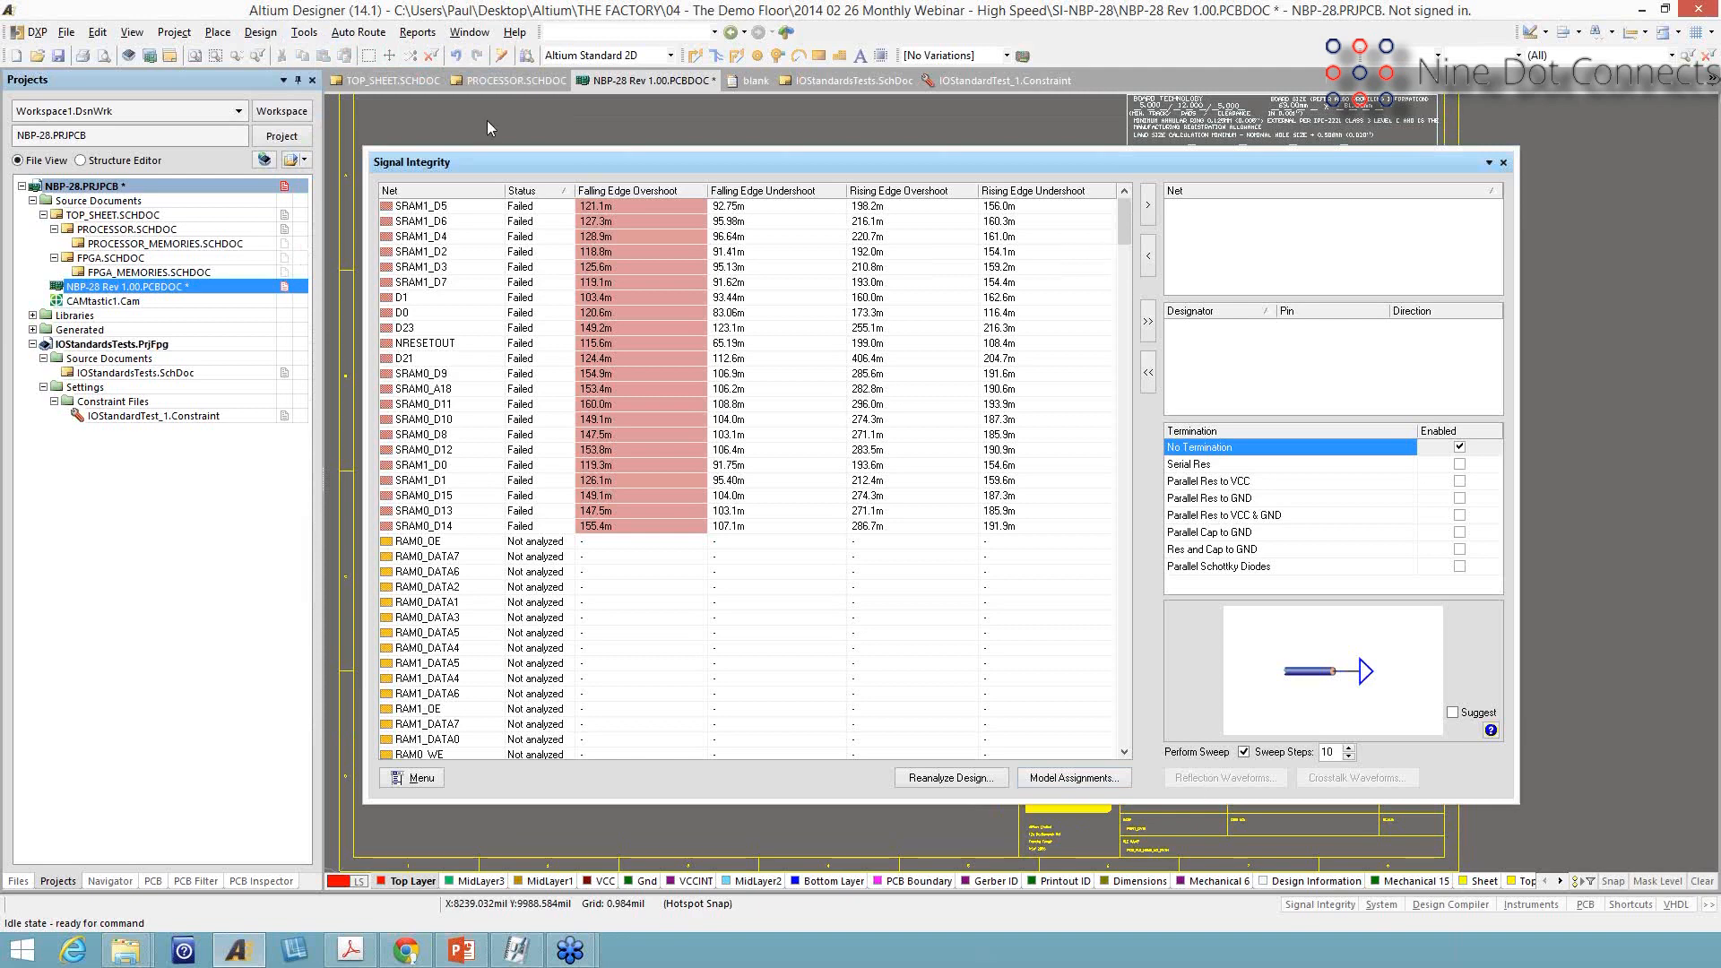
# Sort the Signal Integrity results by net name and add net D0 to the nets for detailed analysis
pyautogui.click(441, 190)
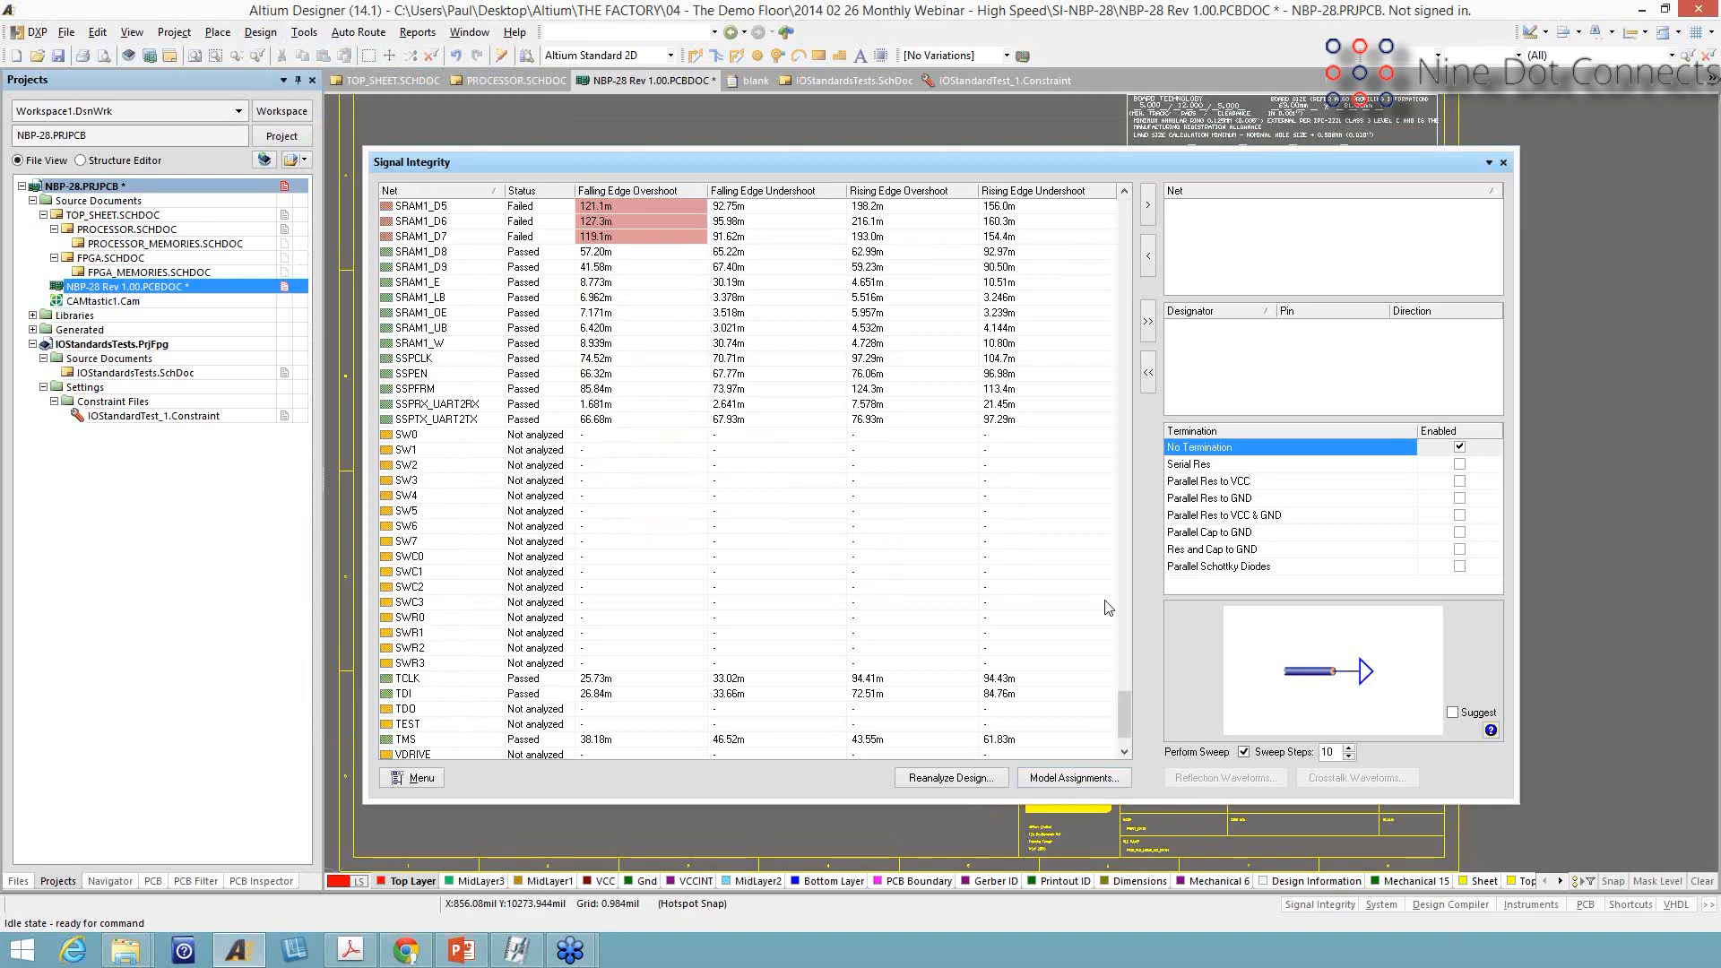
pyautogui.moveTo(1123, 695); pyautogui.dragTo(1106, 267)
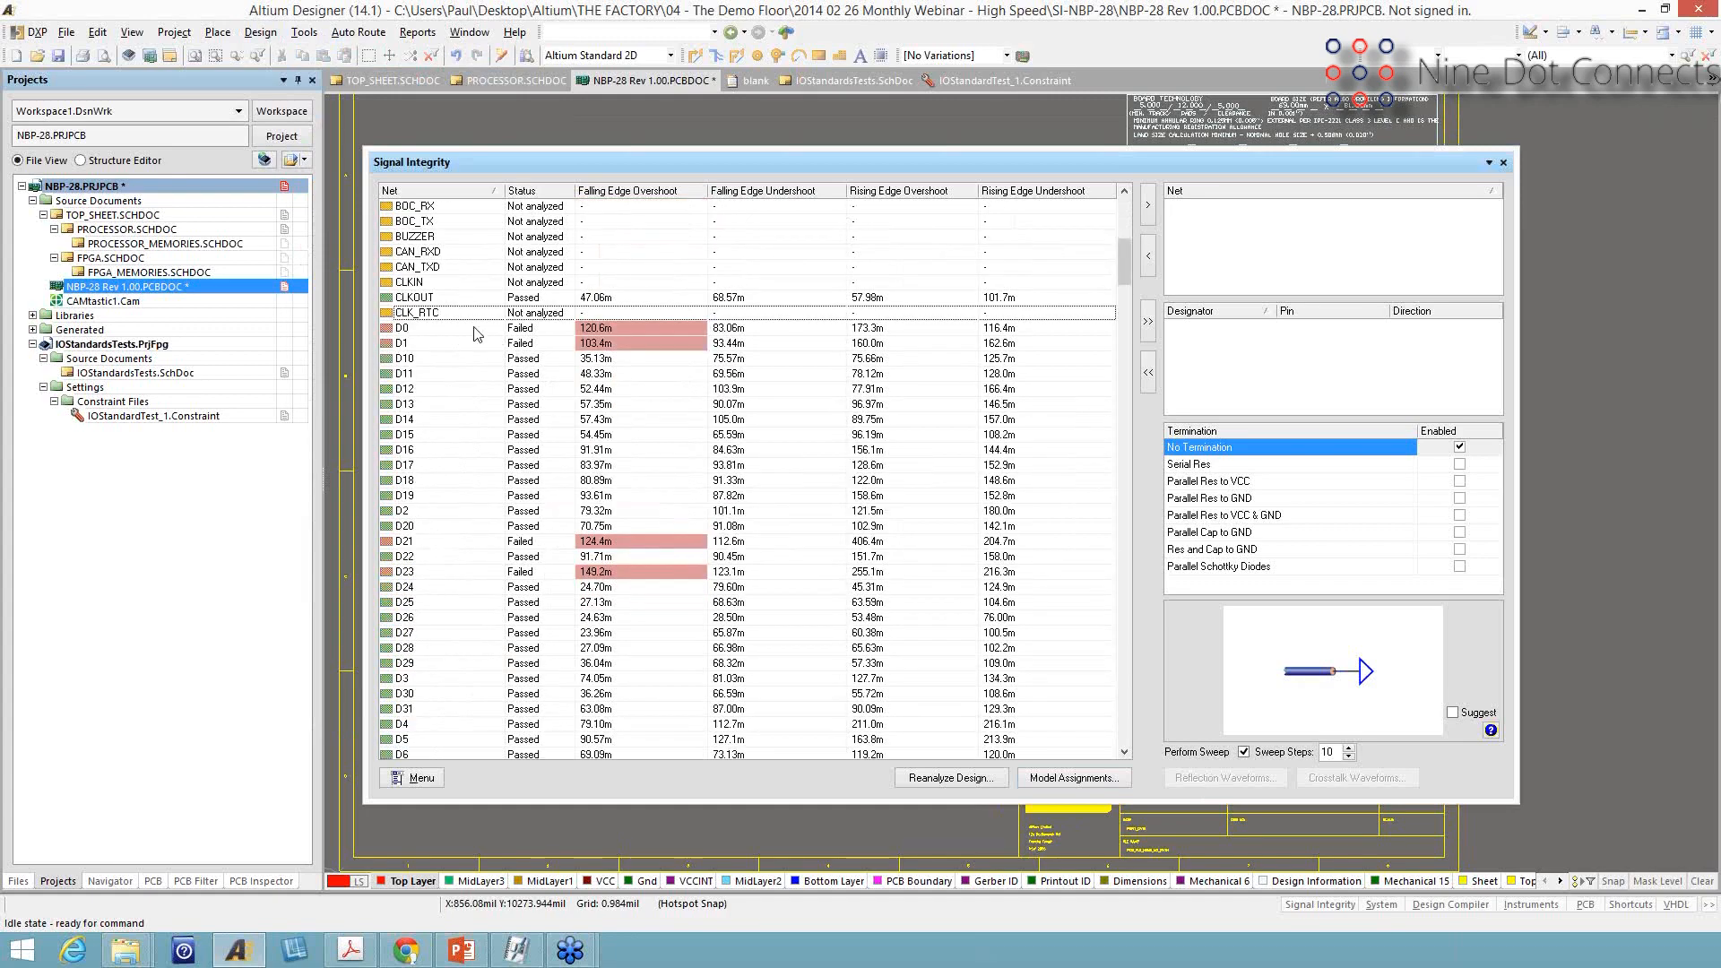
pyautogui.click(484, 330)
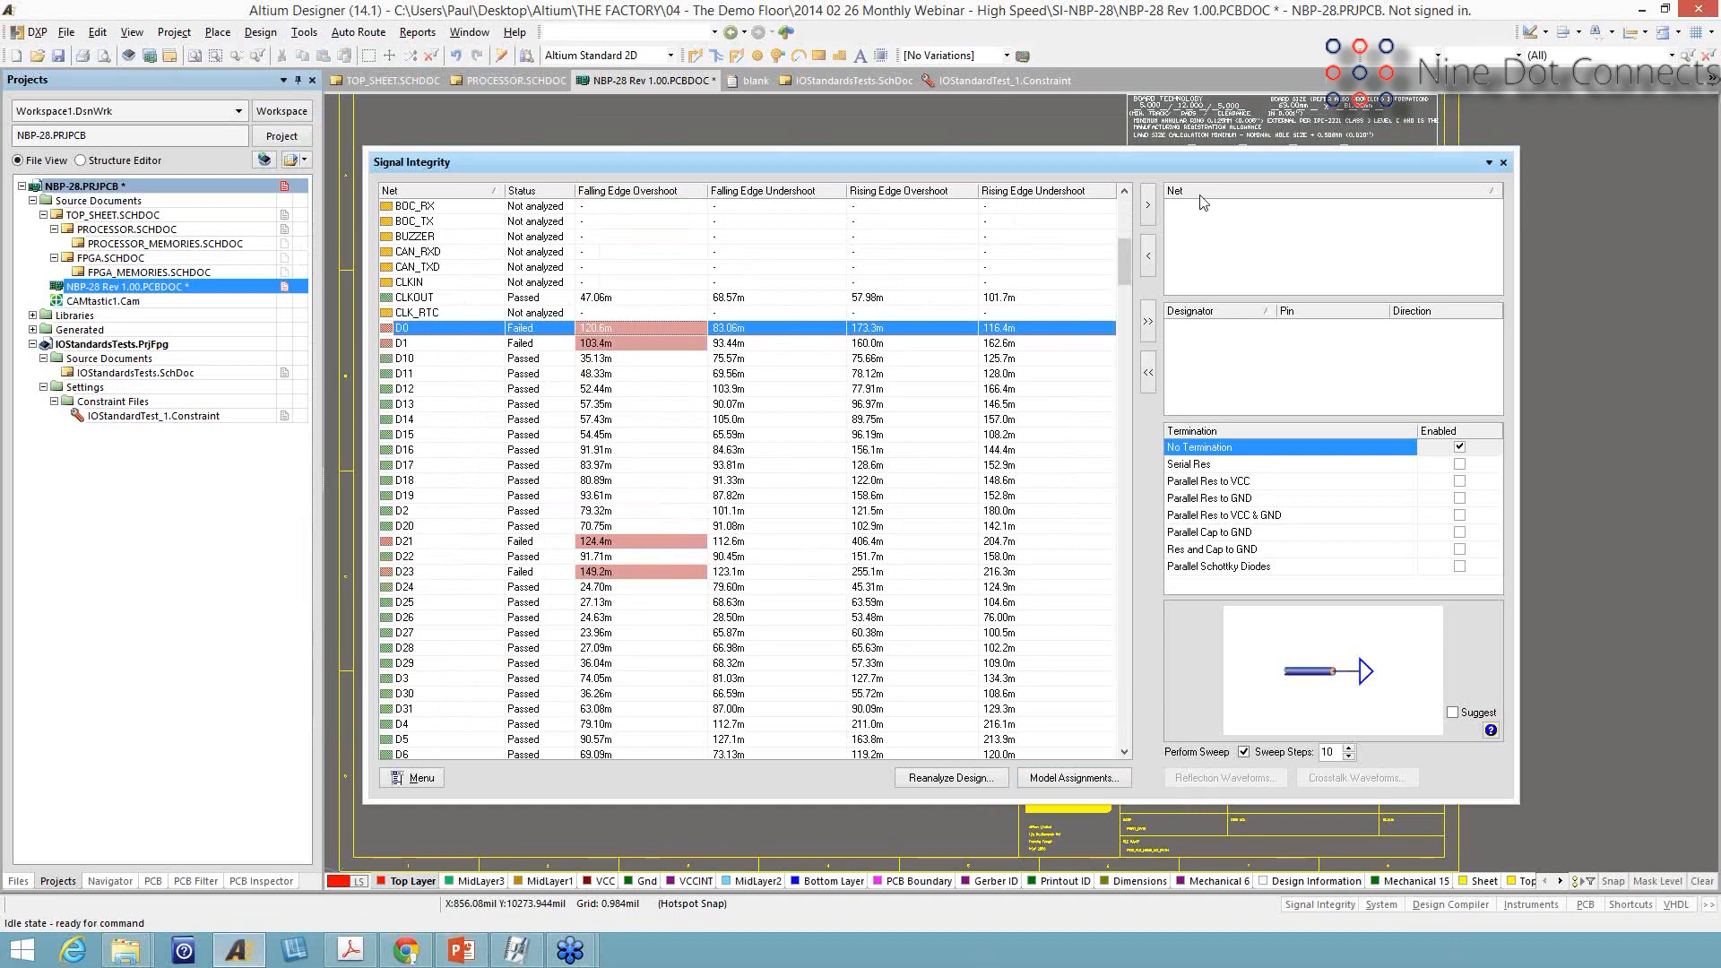
pyautogui.click(1148, 205)
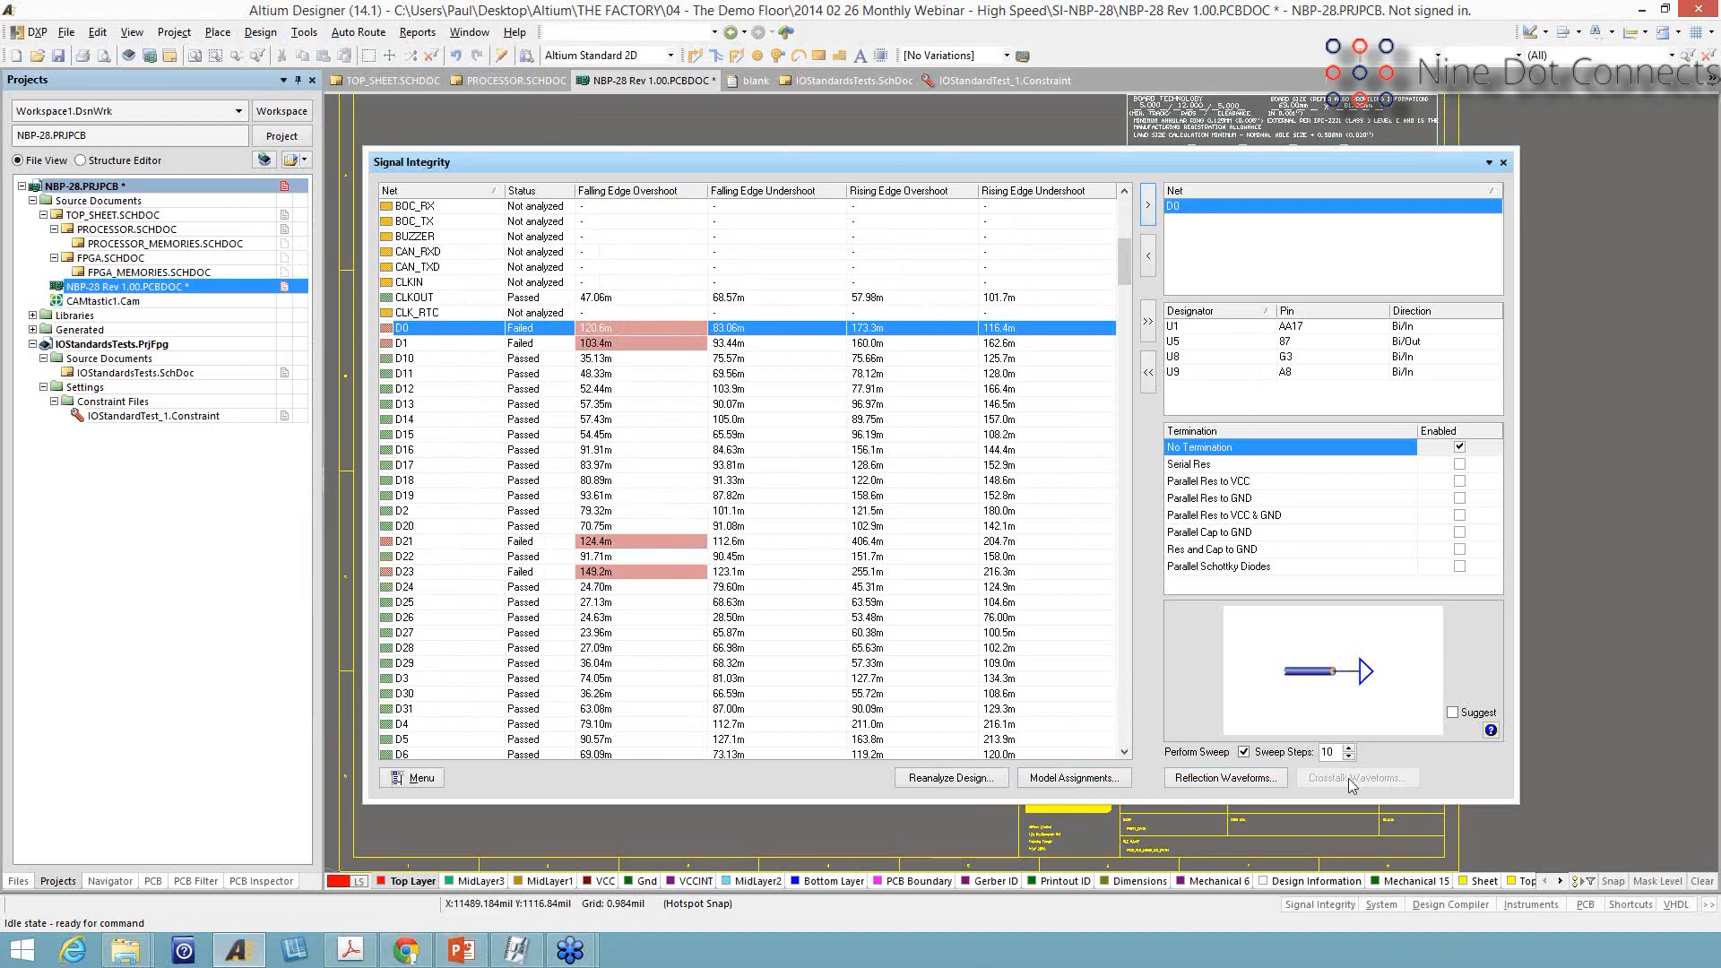
# Switch the D0 pin directions so U1 pin AA17 is Bi/Out and U5 pin 87 is Bi/In
pyautogui.click(1202, 330)
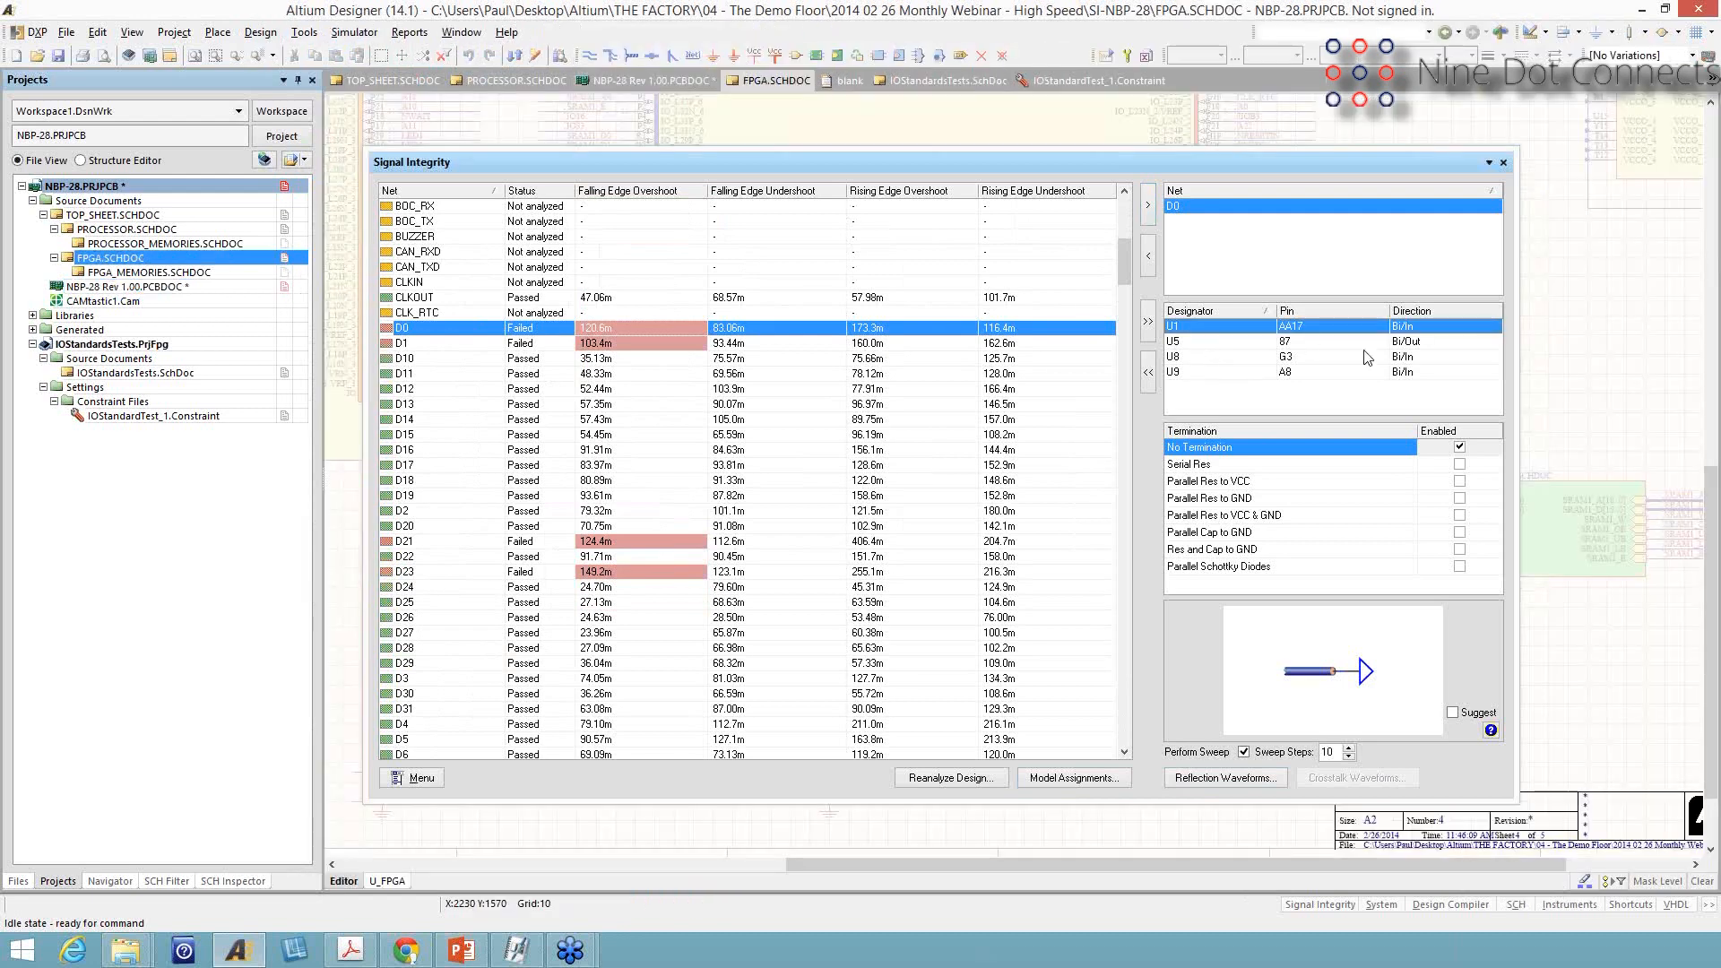
pyautogui.rightClick(1415, 332)
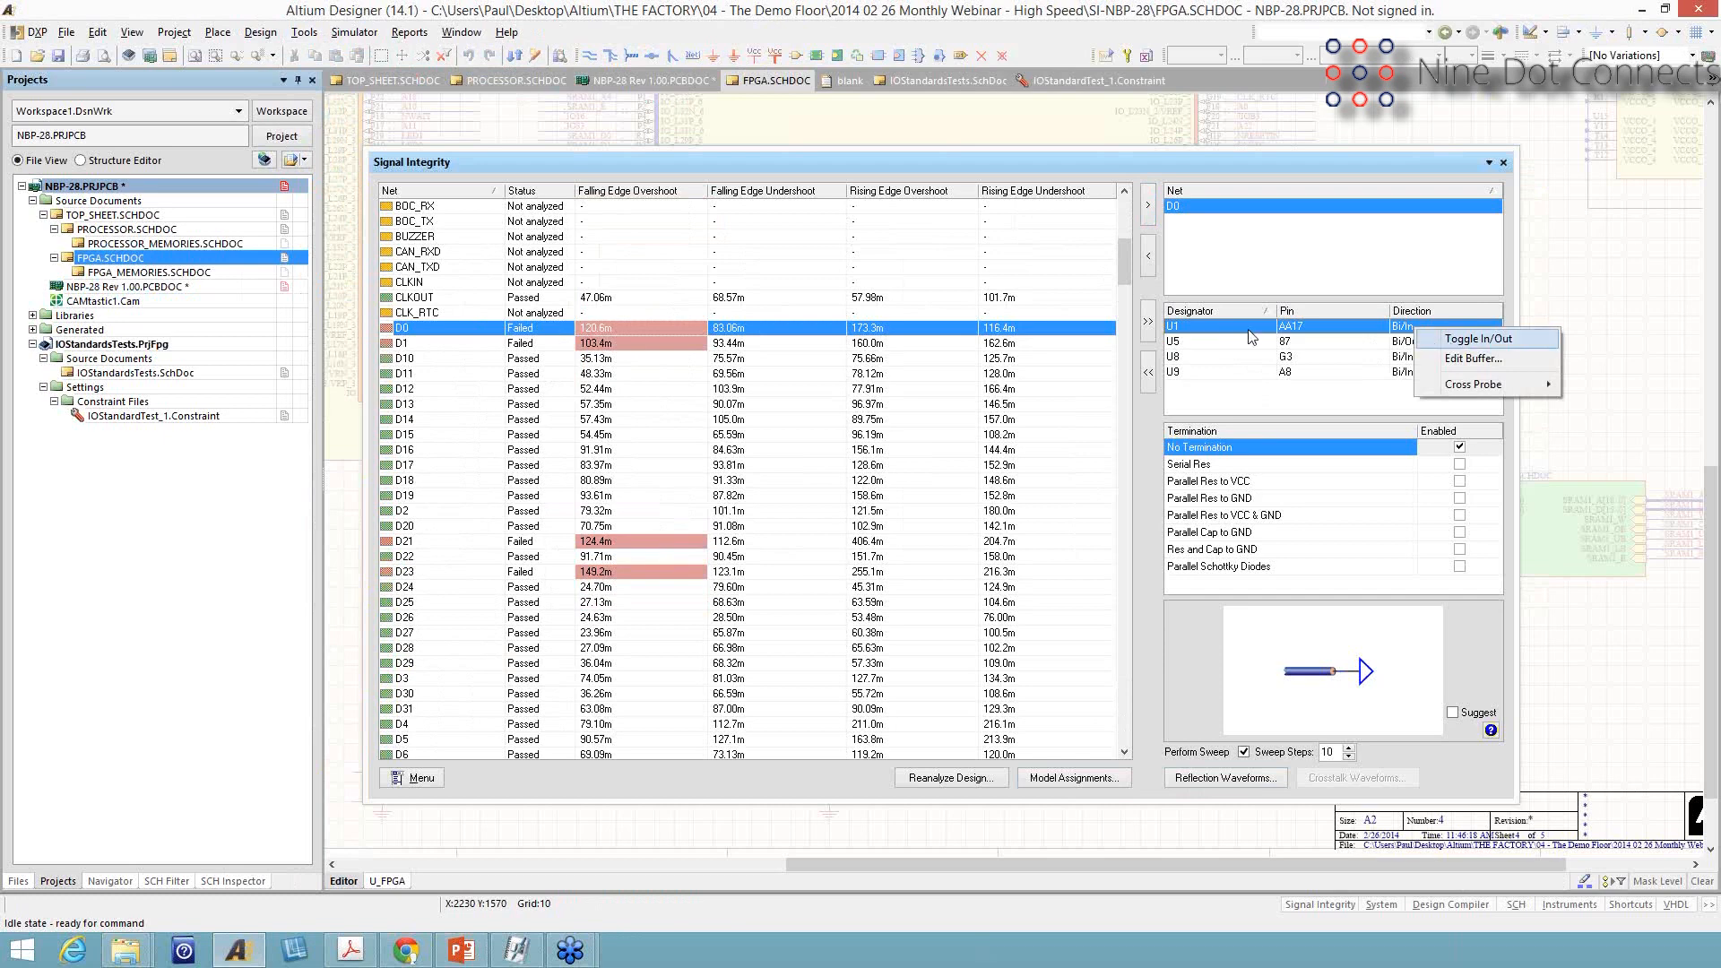
pyautogui.press('Return')
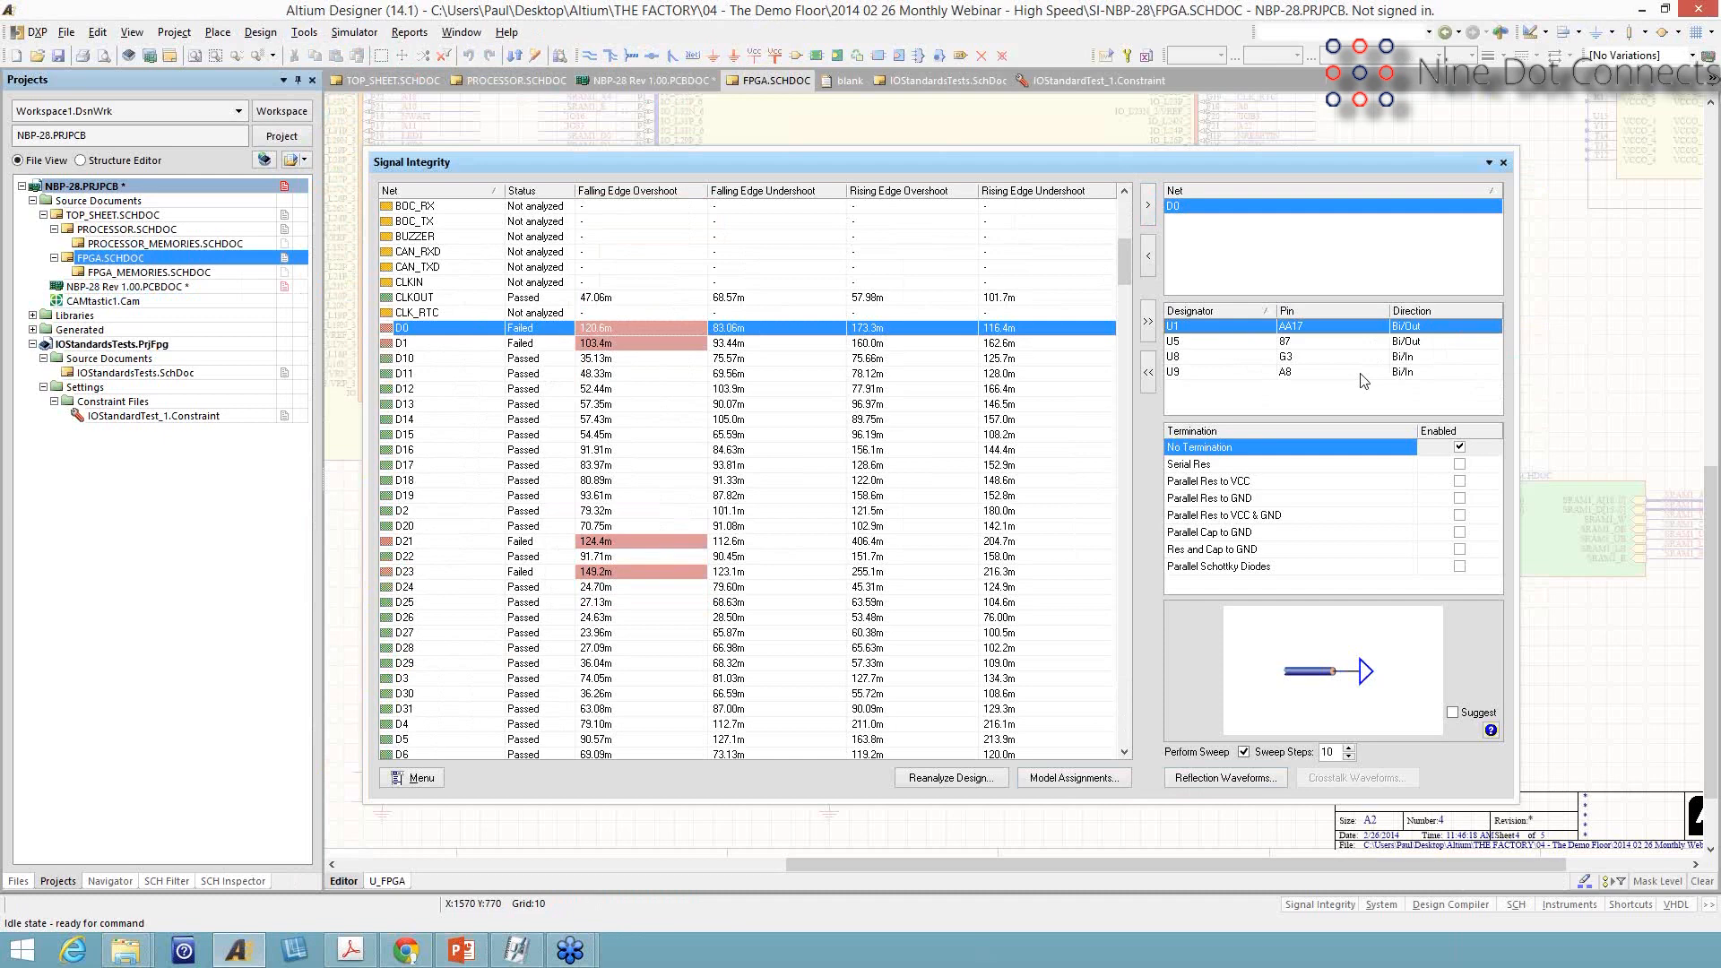
pyautogui.rightClick(1427, 347)
pyautogui.click(1470, 359)
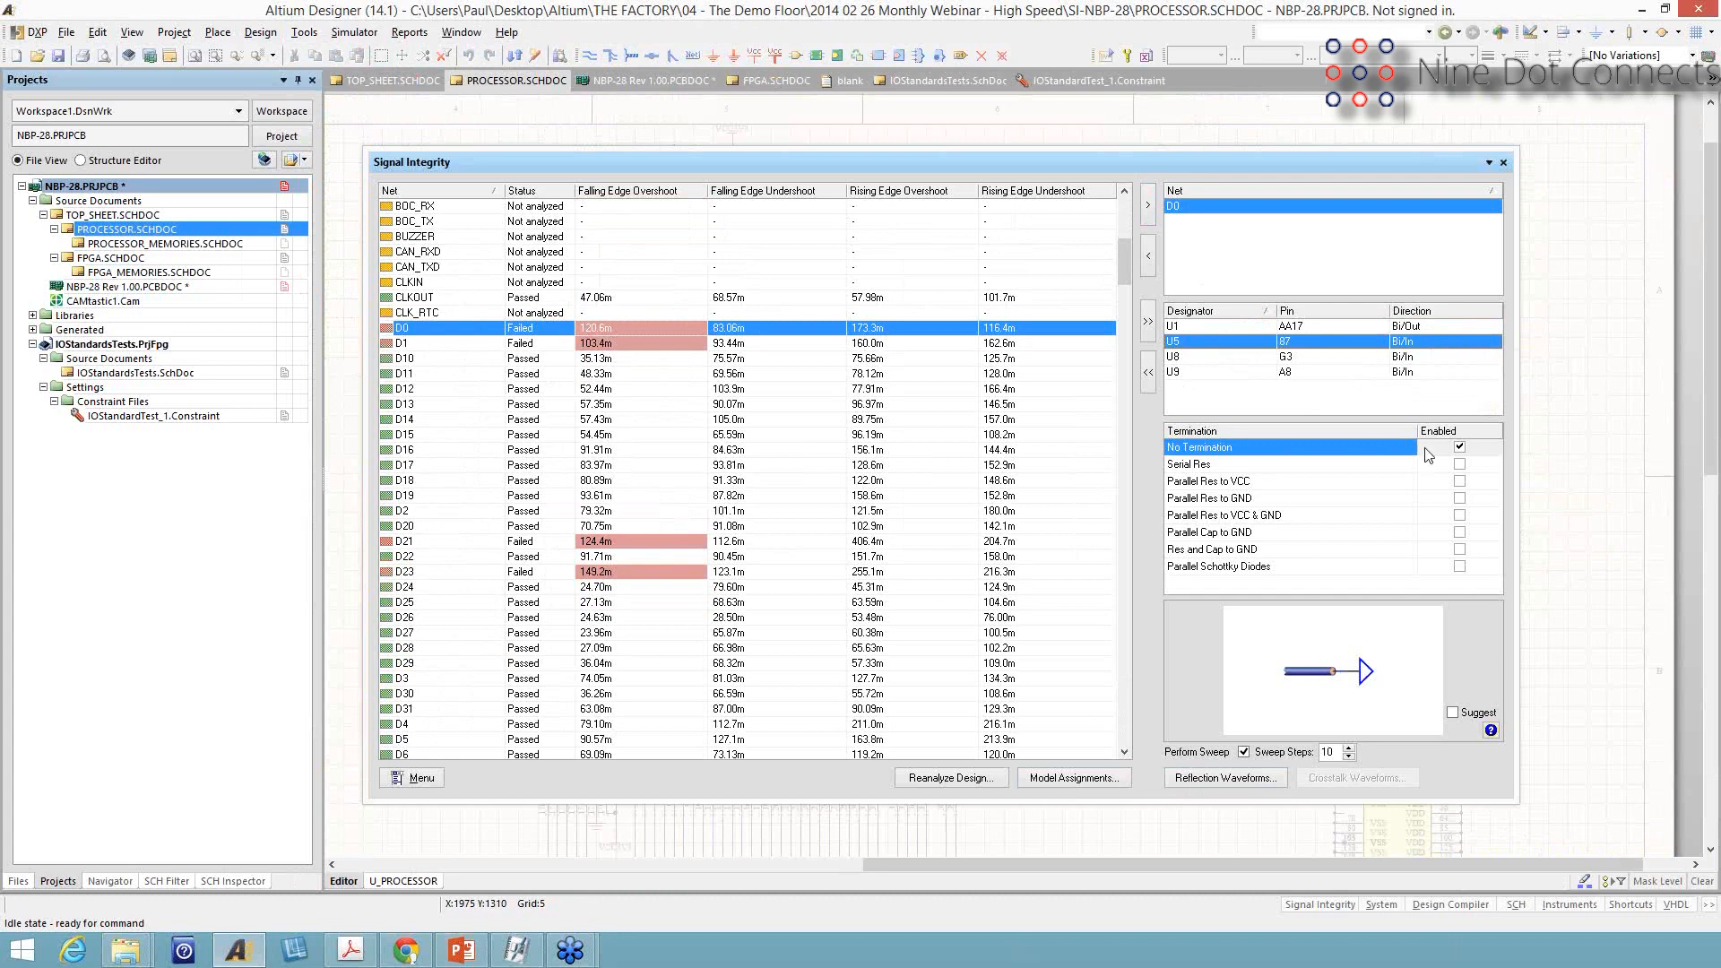
# Enable the Serial Res termination alongside No Termination and generate the swept reflection waveforms for net D0
pyautogui.click(1461, 466)
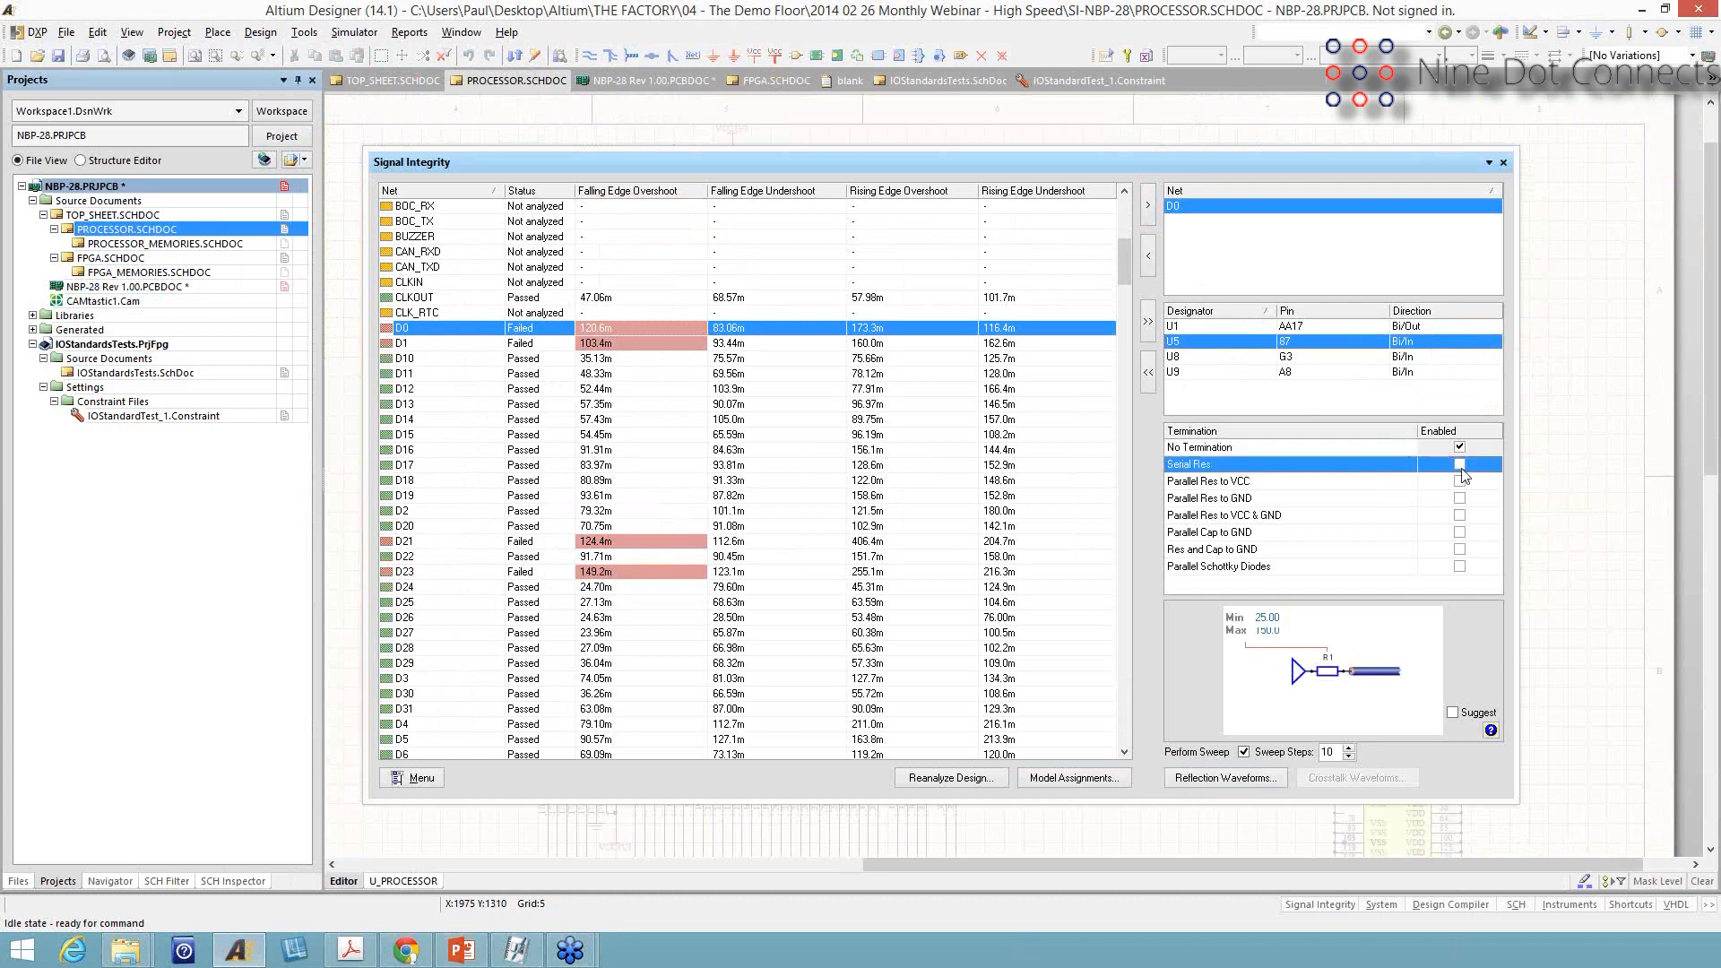
pyautogui.click(1460, 465)
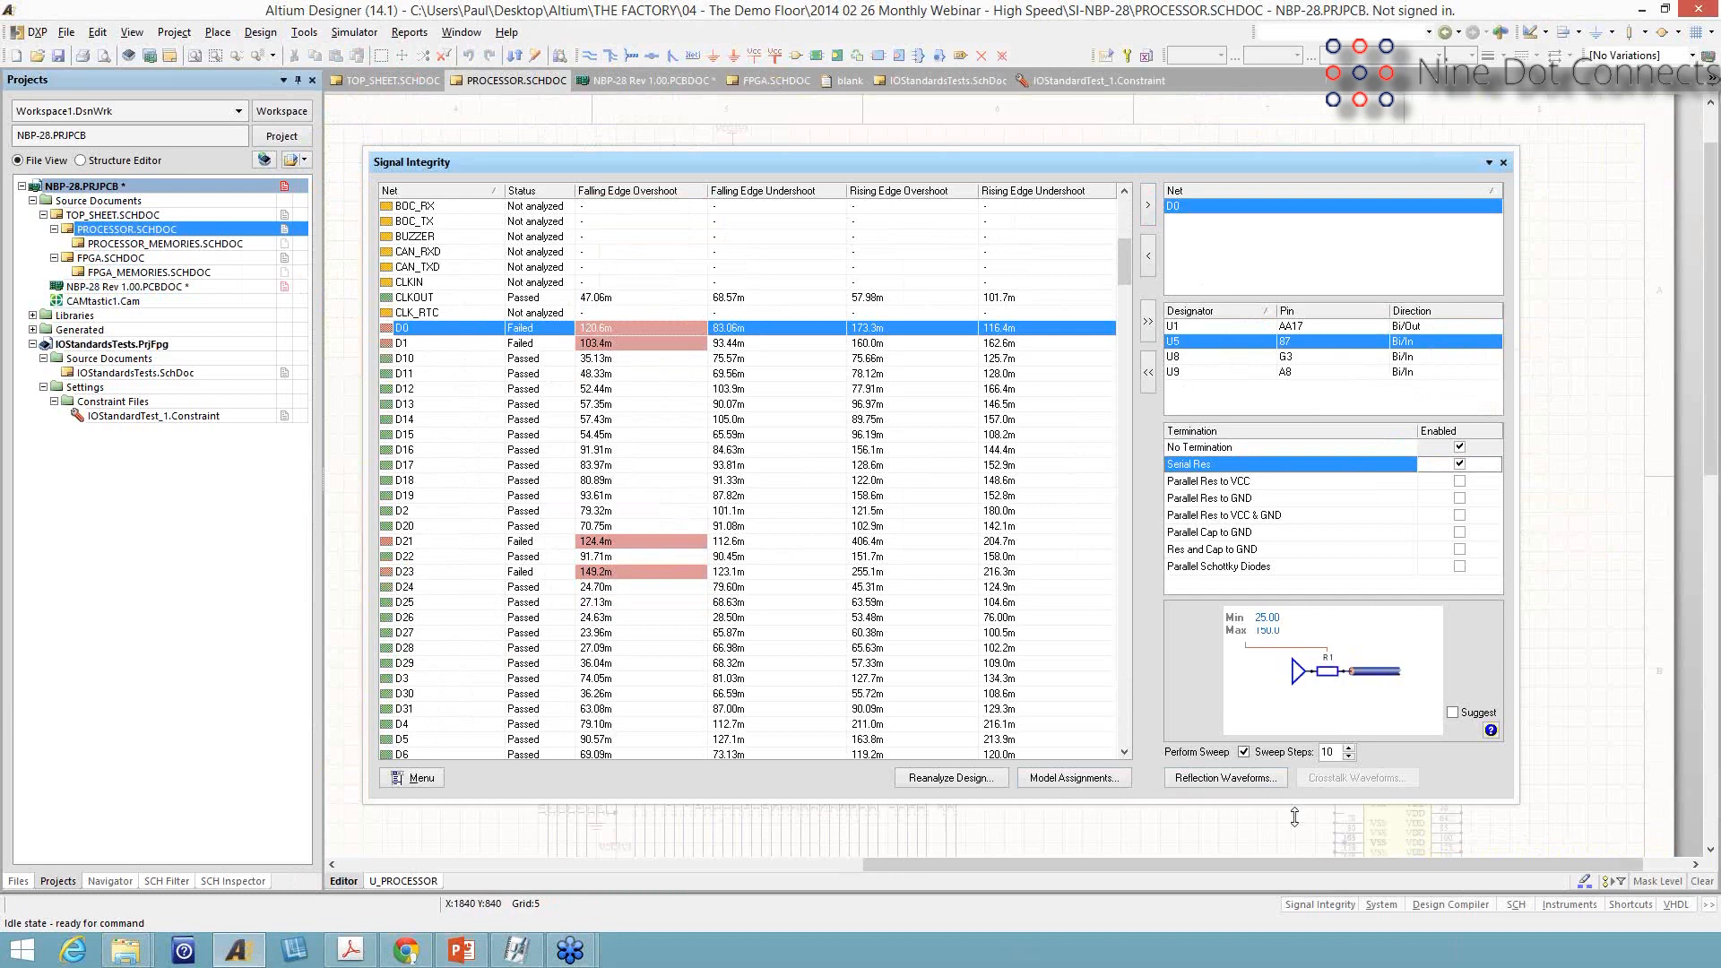
pyautogui.moveTo(1294, 817); pyautogui.dragTo(1295, 853)
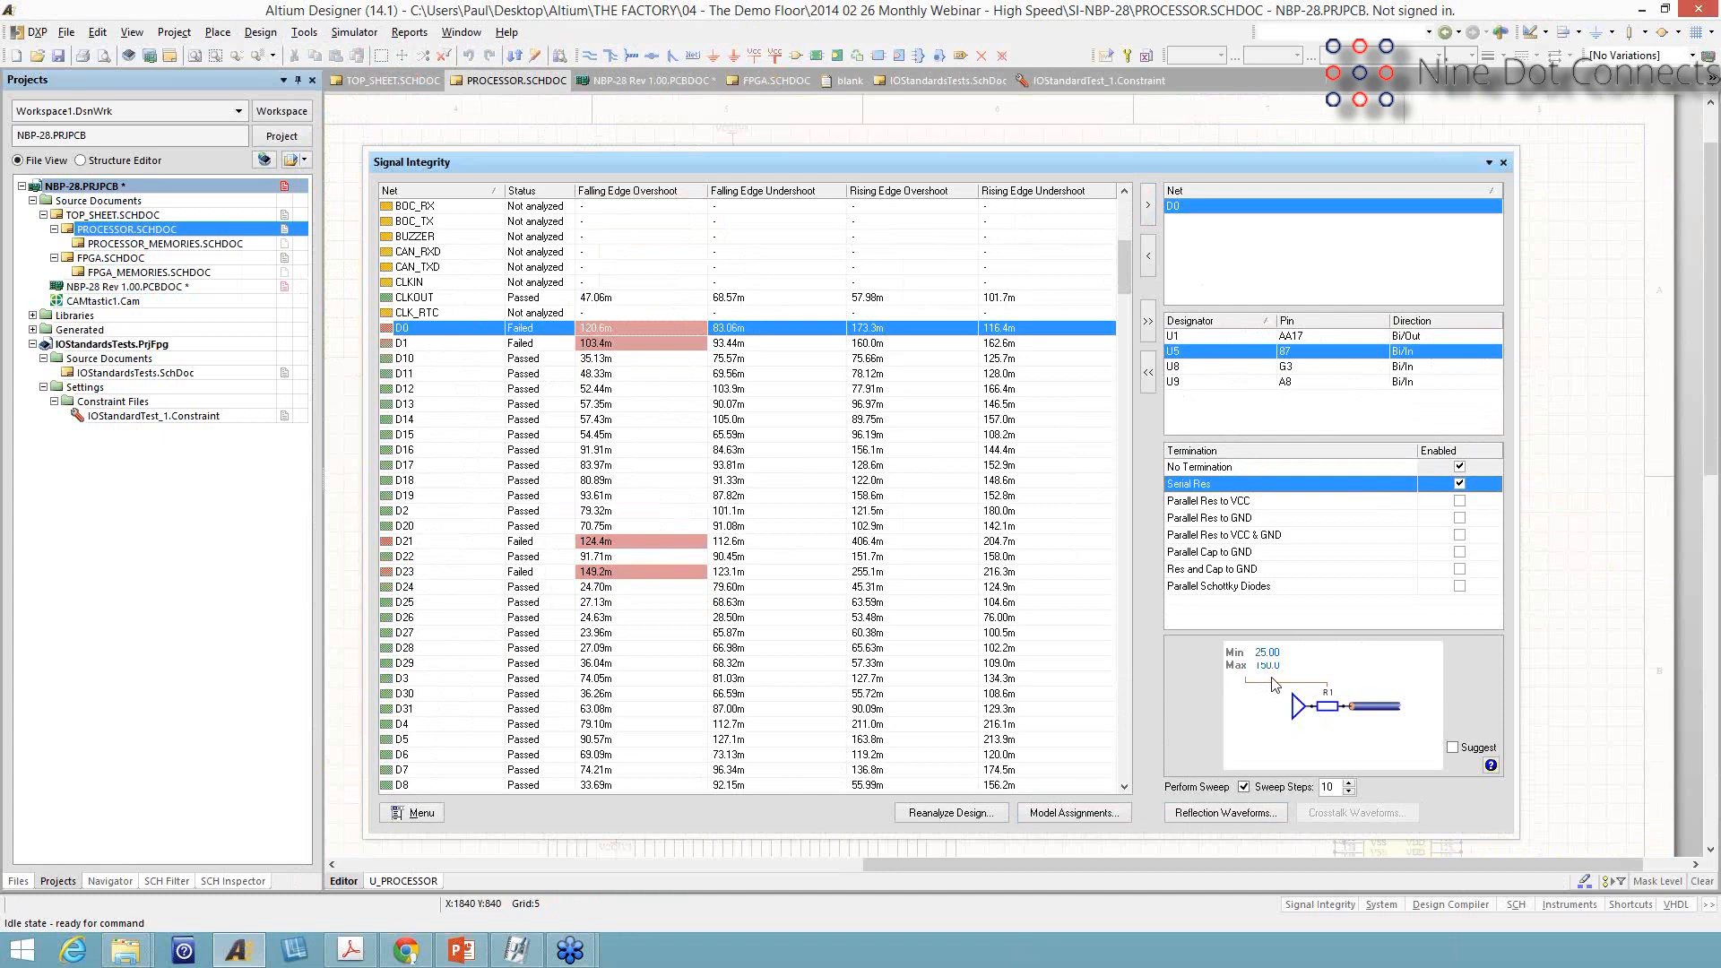
pyautogui.click(1227, 814)
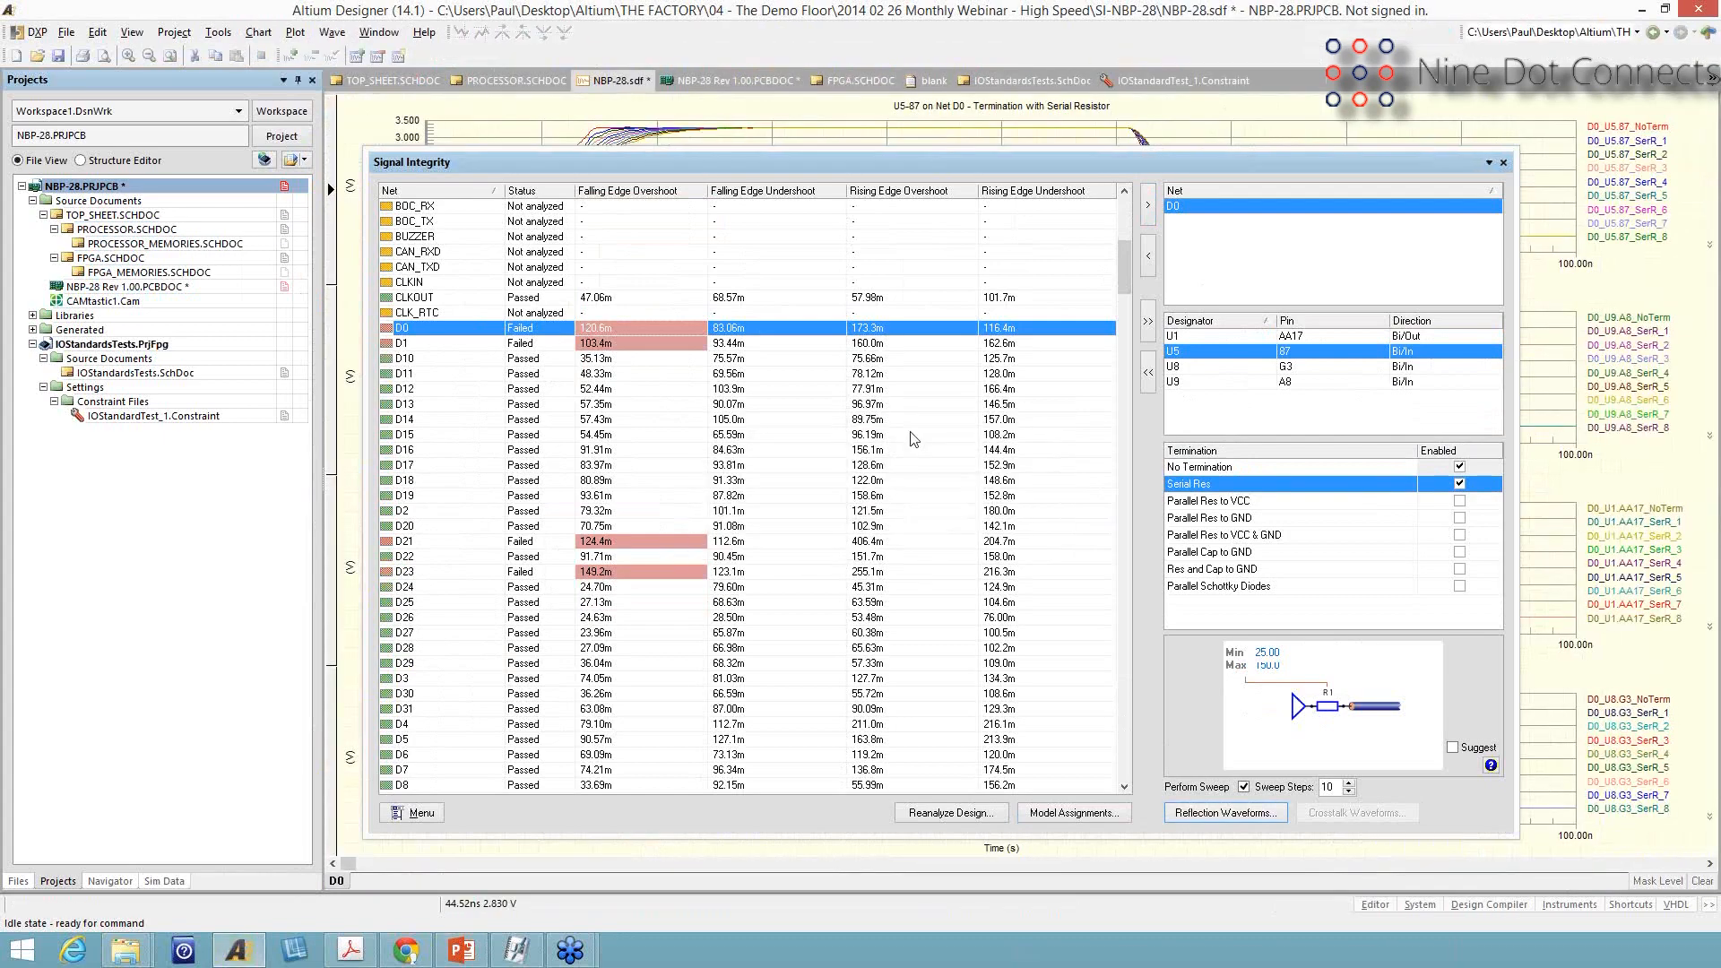
pyautogui.click(1504, 163)
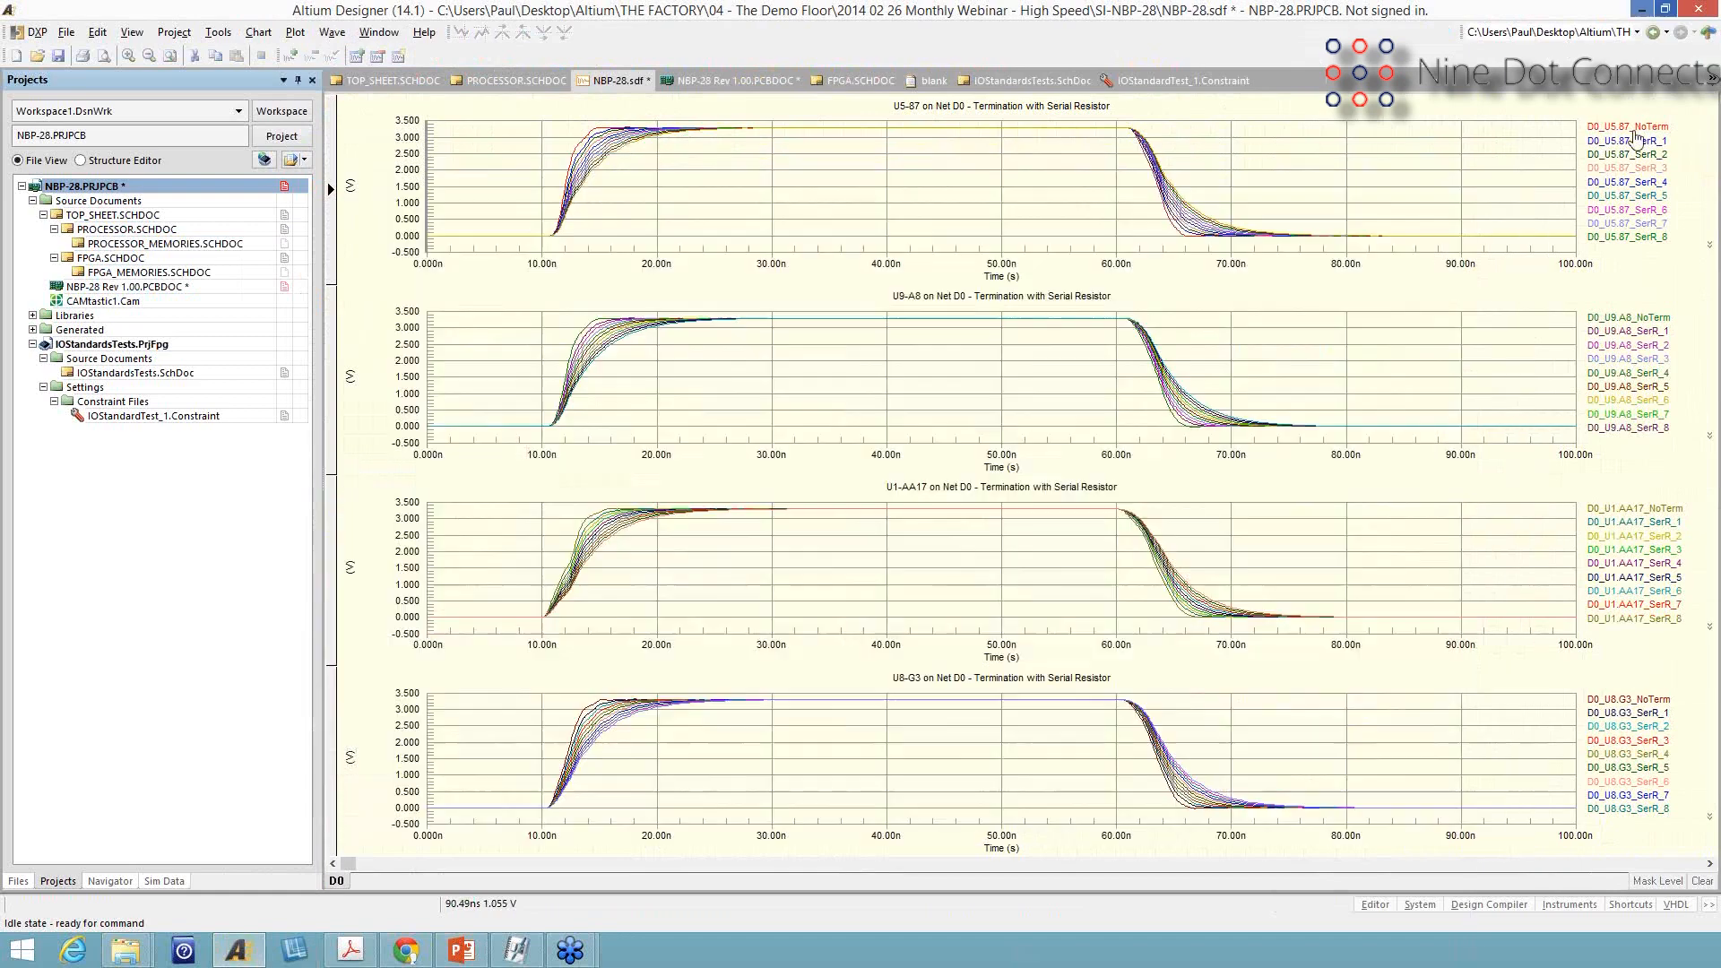
# Compare the U5.87 waveforms on net D0 by highlighting the NoTerm, SerR_1 and SerR_2 curves
pyautogui.click(1634, 128)
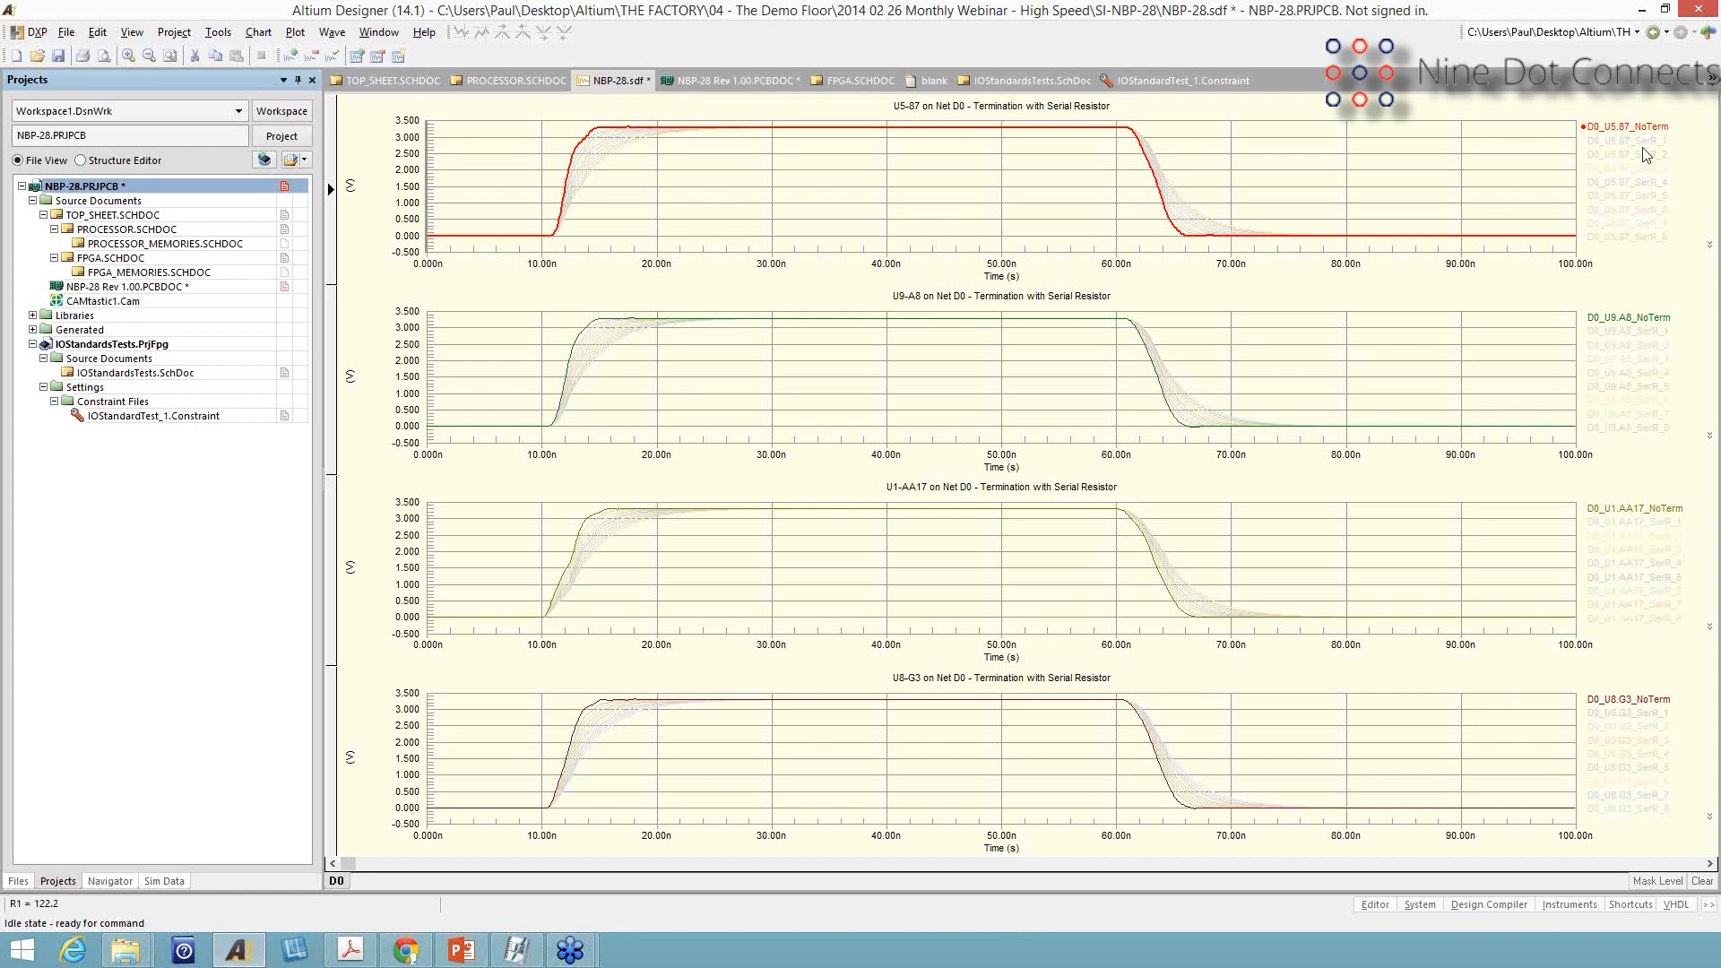
pyautogui.click(1634, 221)
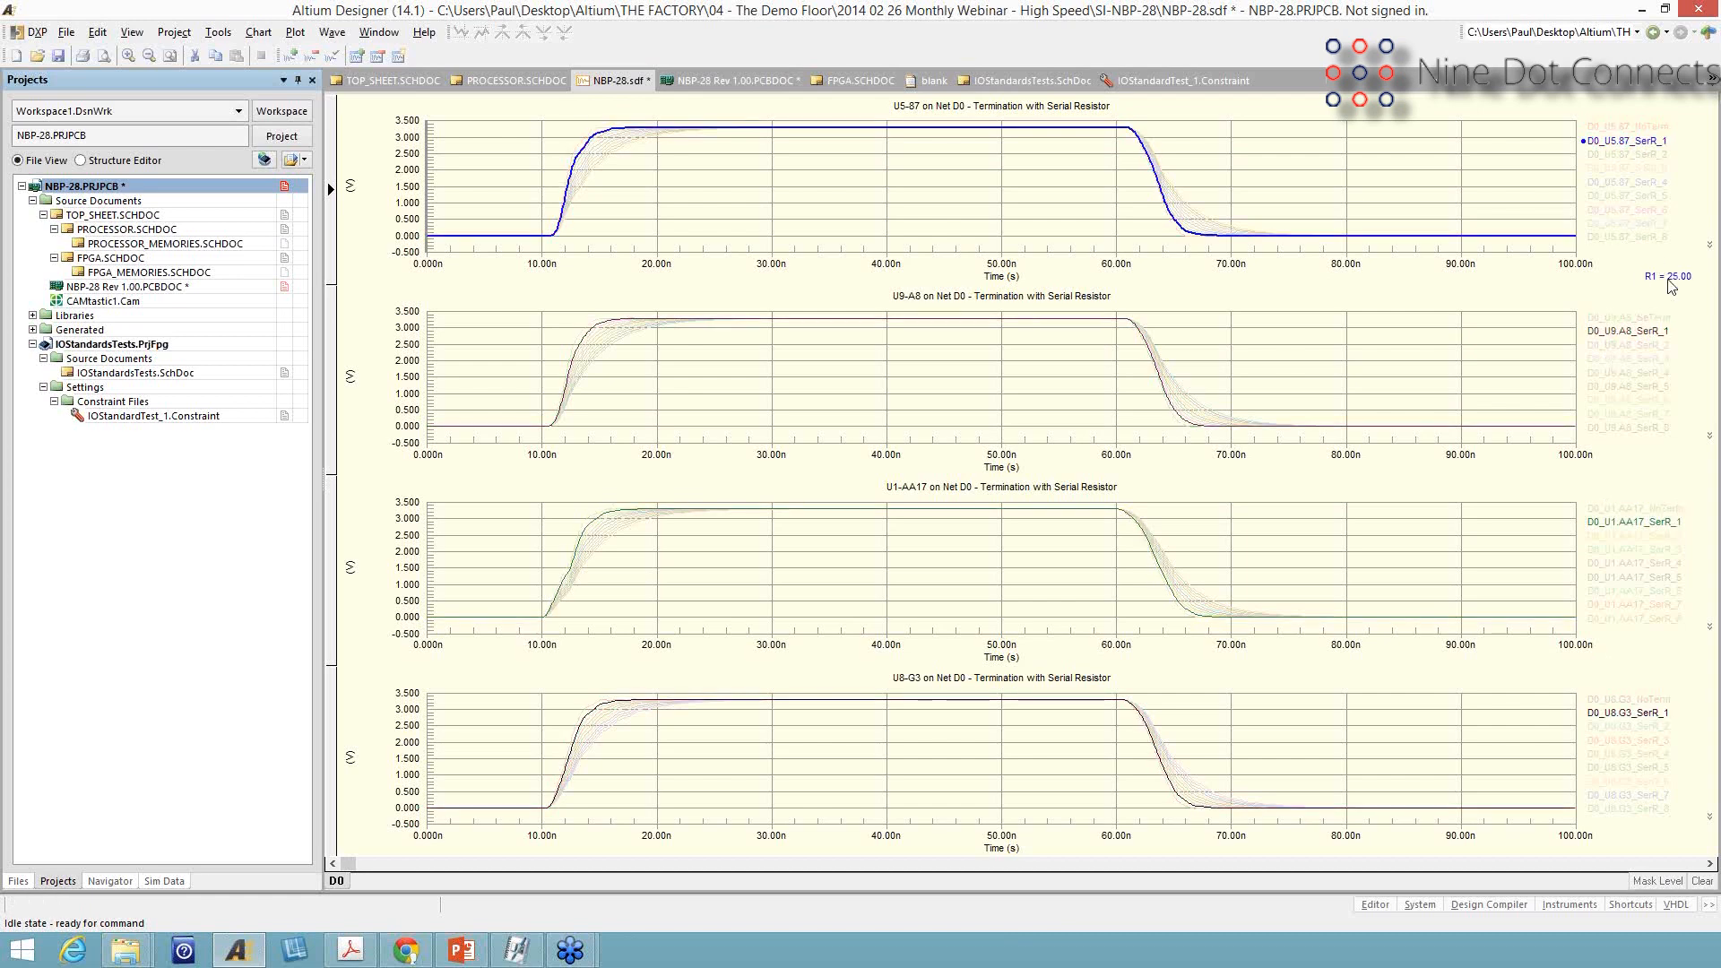
pyautogui.click(1625, 160)
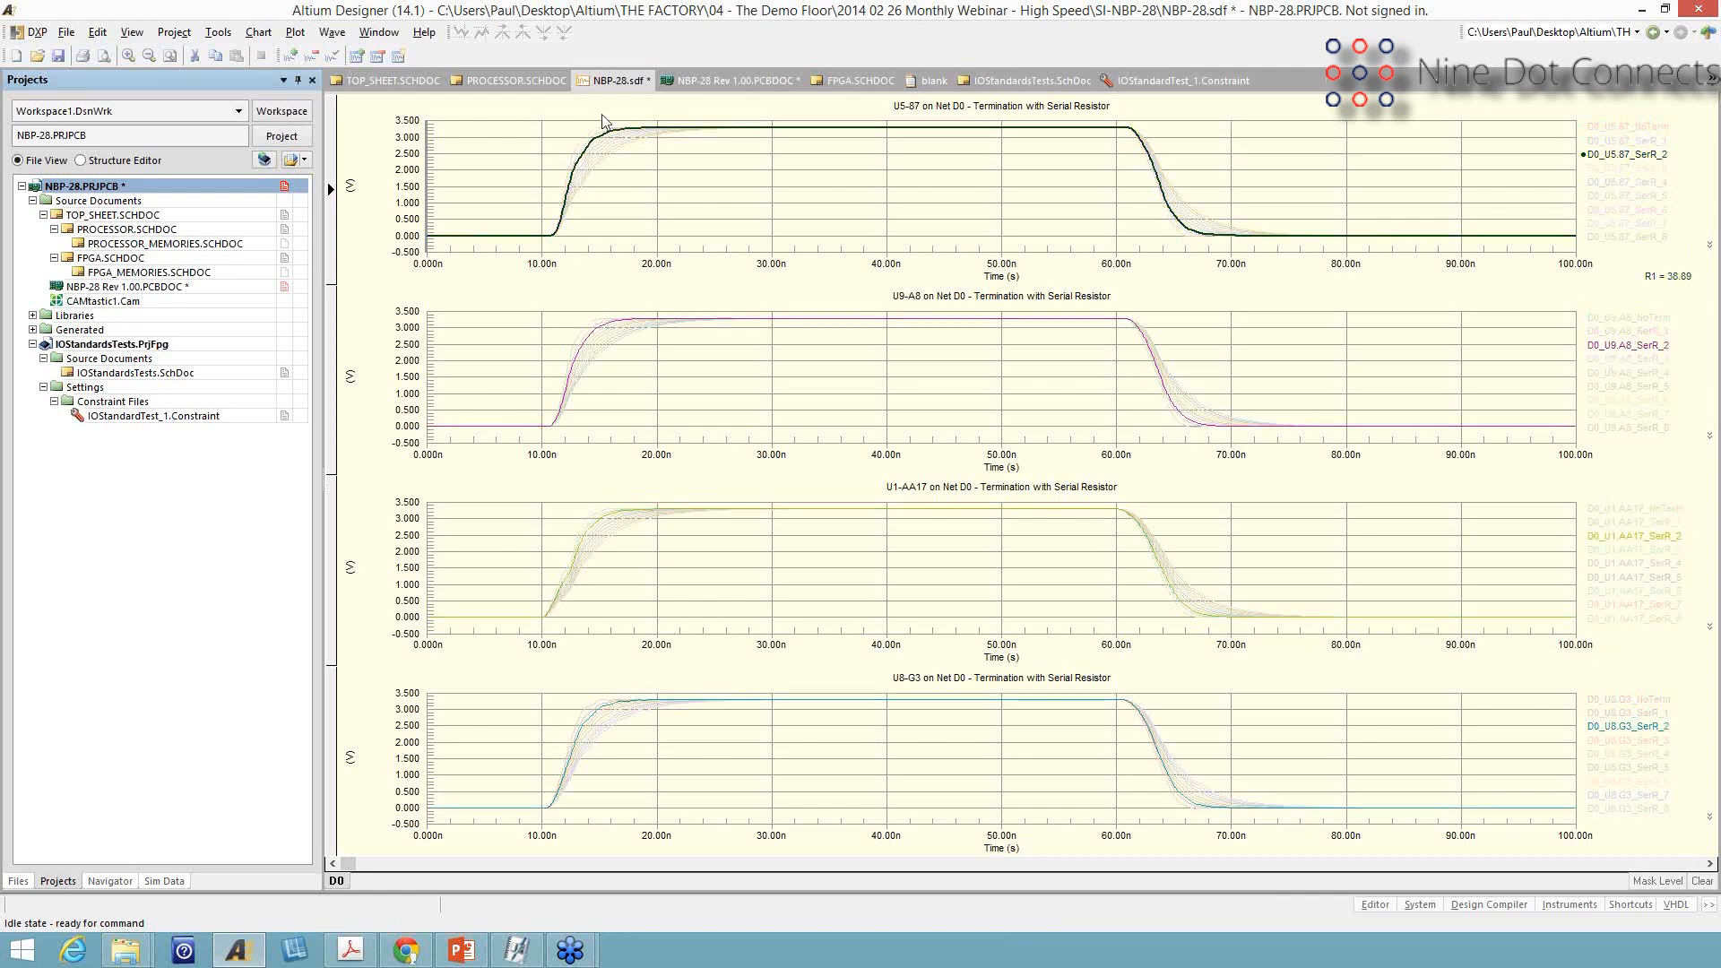
pyautogui.click(1193, 810)
pyautogui.click(1497, 156)
# Measure the rising edge of D0_U5.87_SerR_2 in Sim Data with cursor A at about 11.6 ns and cursor B at about 15.4 ns
pyautogui.rightClick(1603, 159)
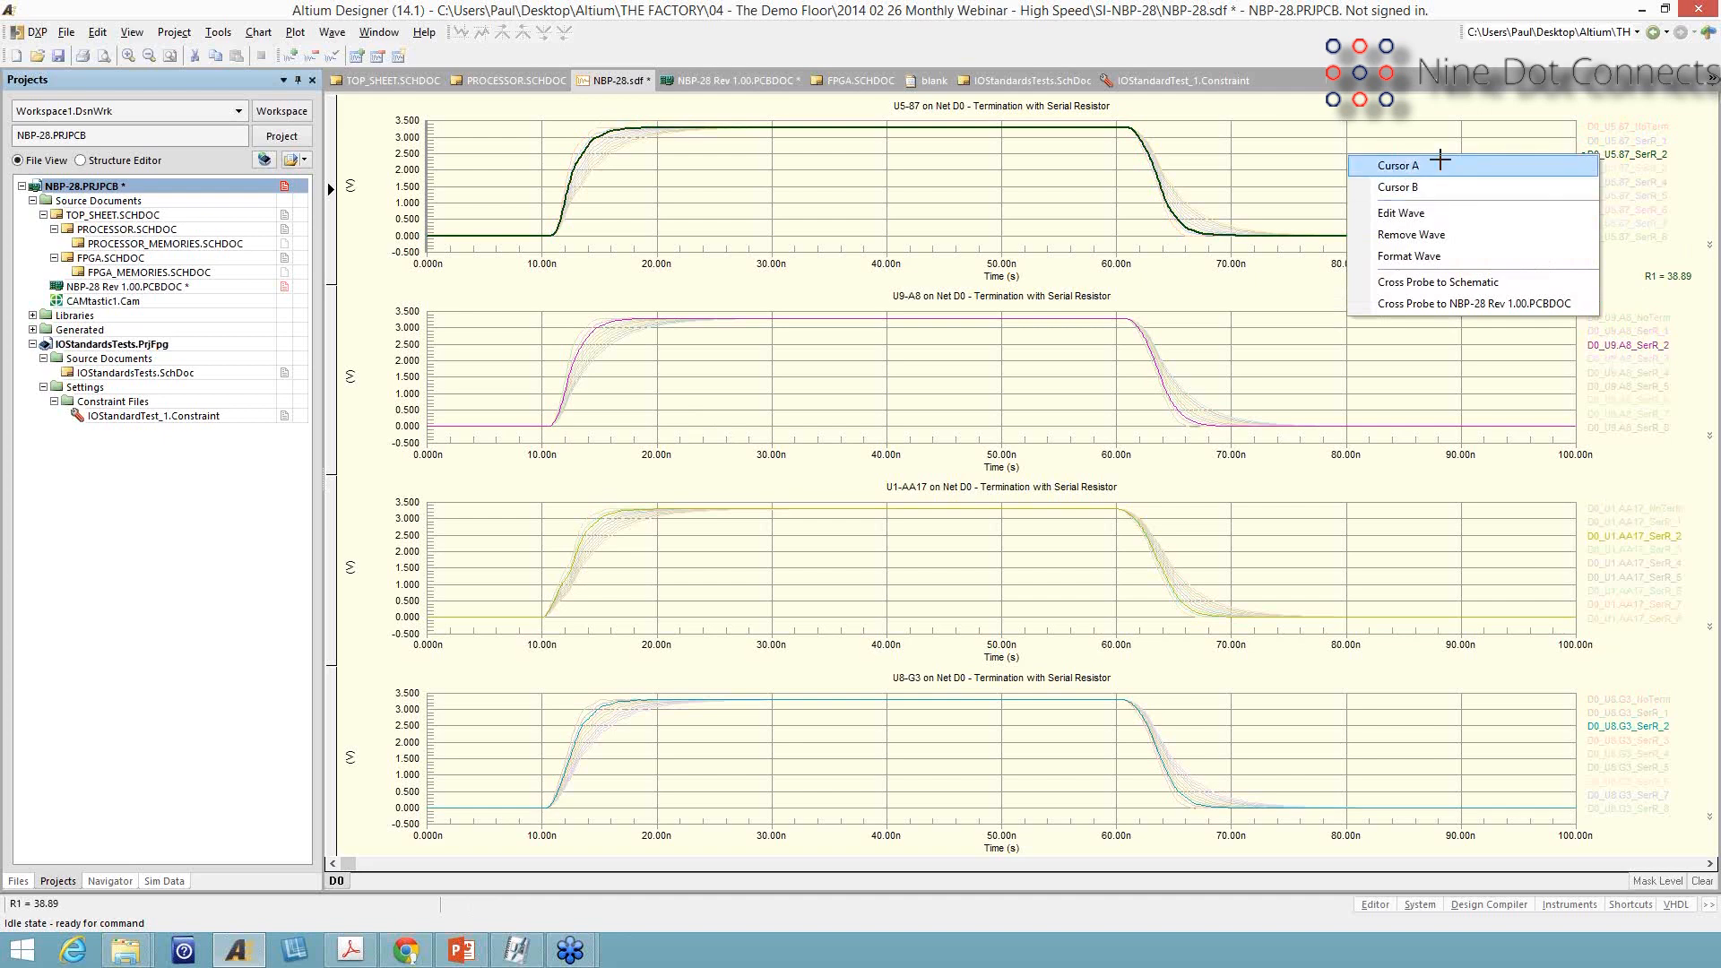
pyautogui.click(1441, 164)
pyautogui.moveTo(427, 127); pyautogui.dragTo(561, 129)
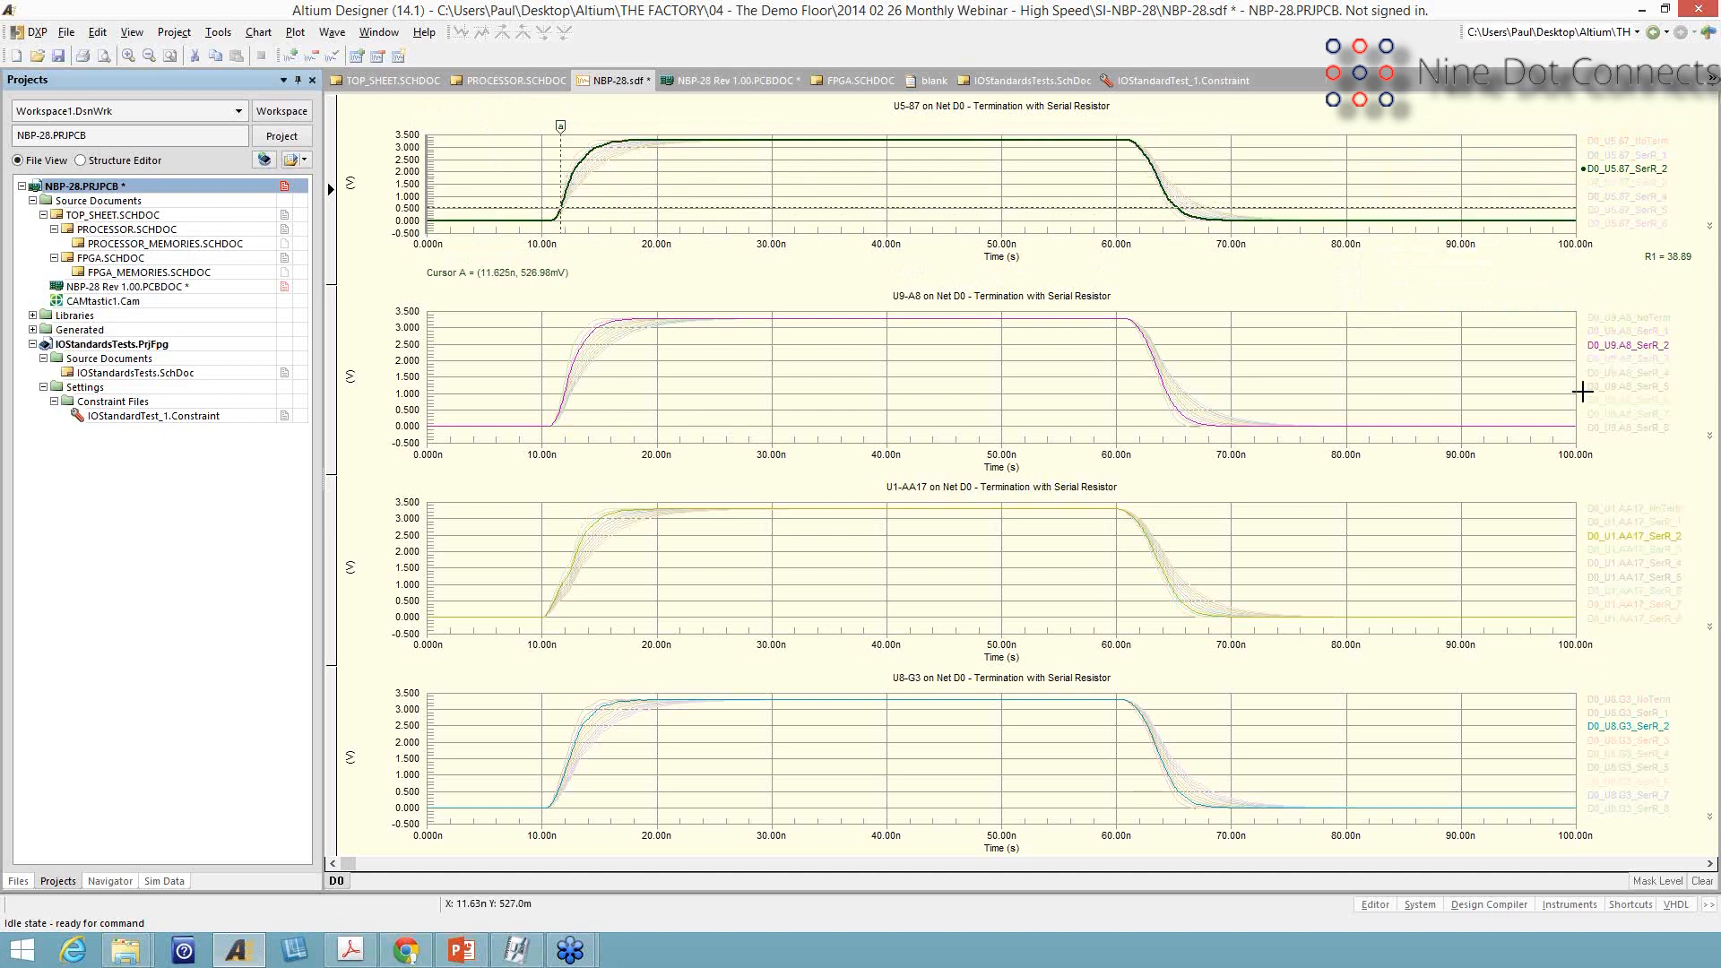
pyautogui.rightClick(1364, 170)
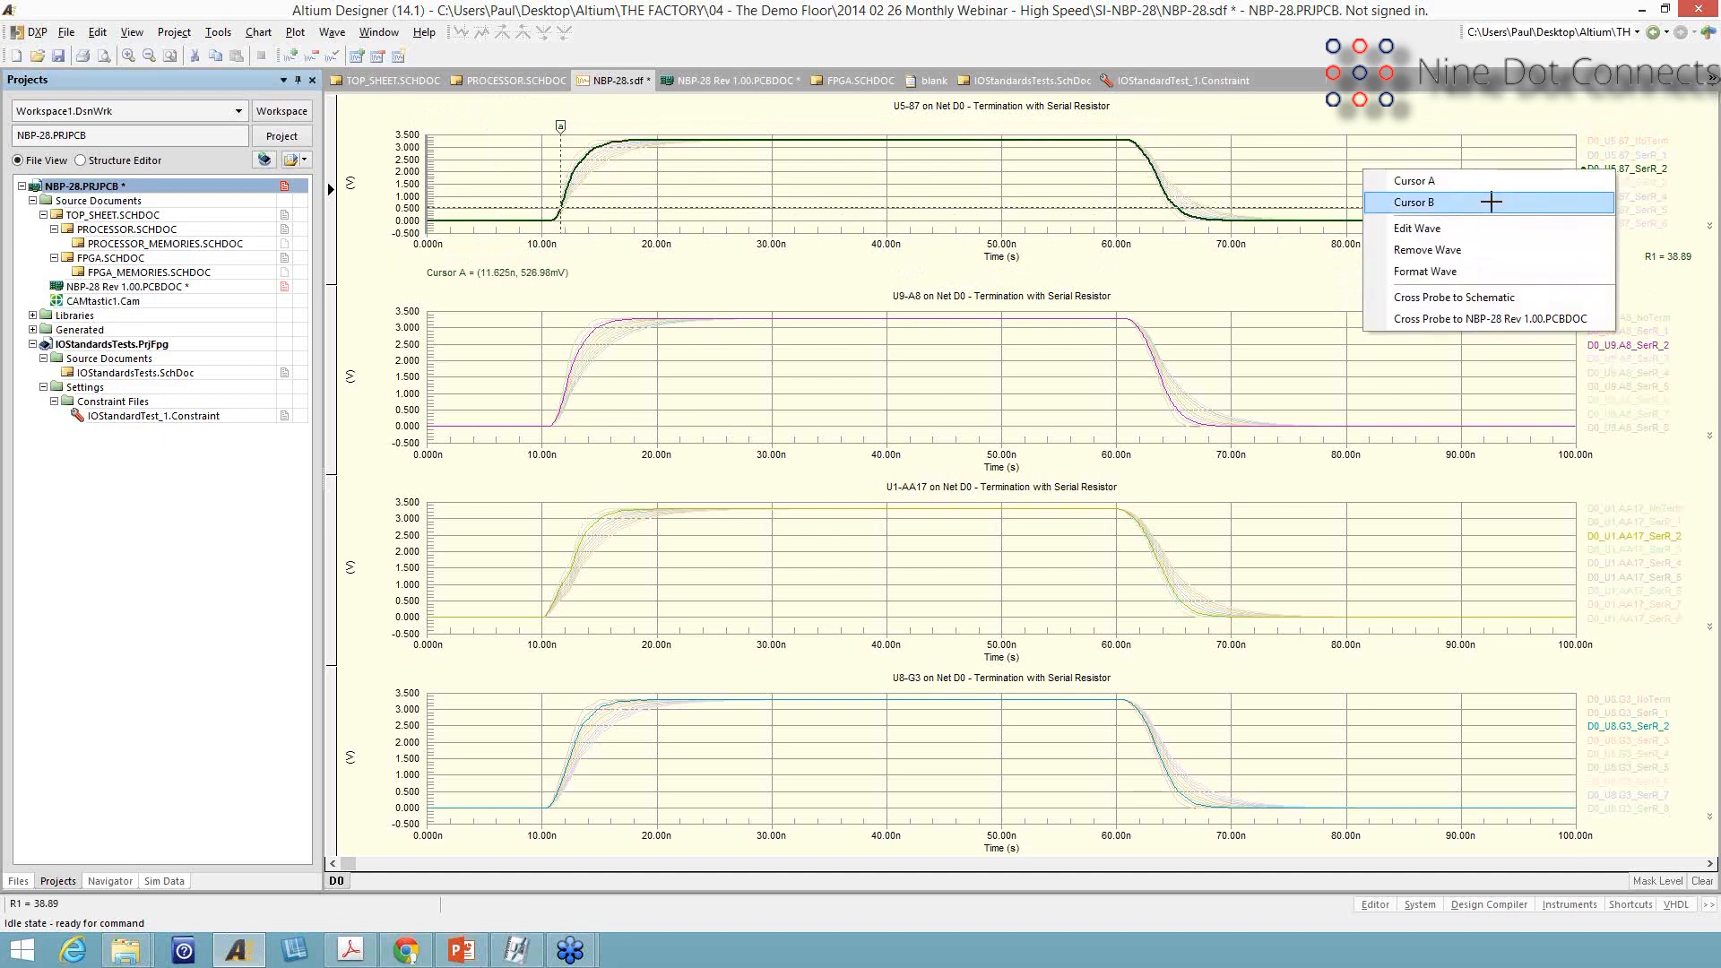
pyautogui.click(1491, 202)
pyautogui.moveTo(438, 127); pyautogui.dragTo(603, 133)
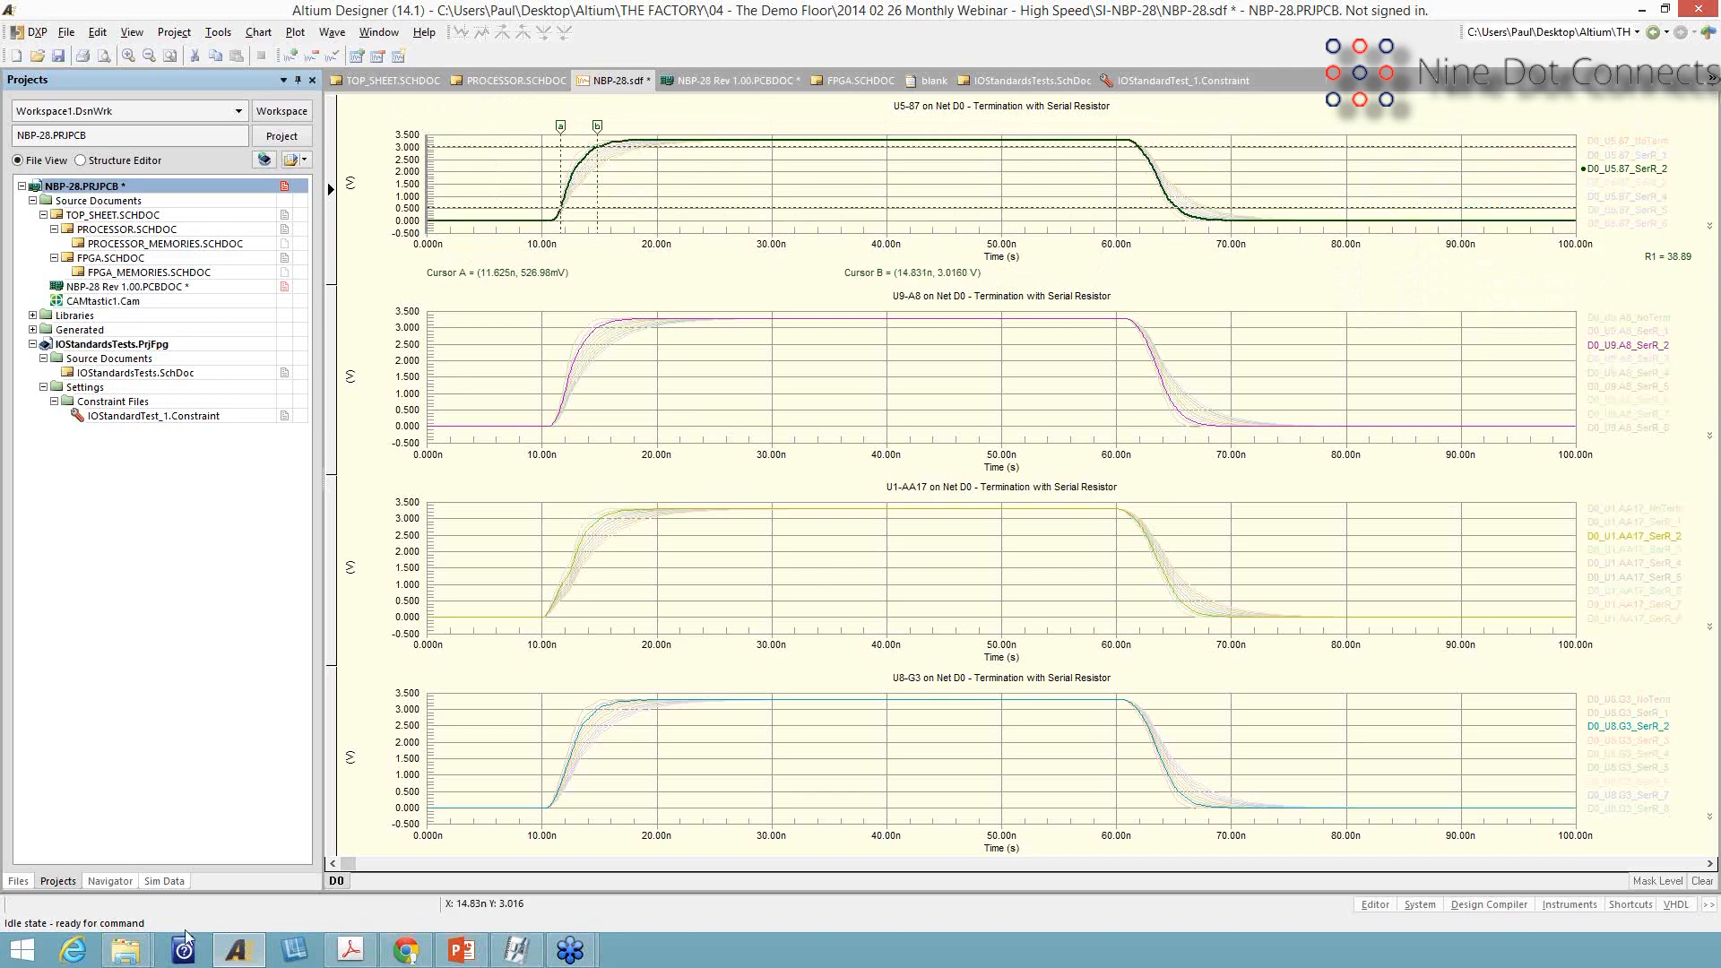
pyautogui.click(164, 881)
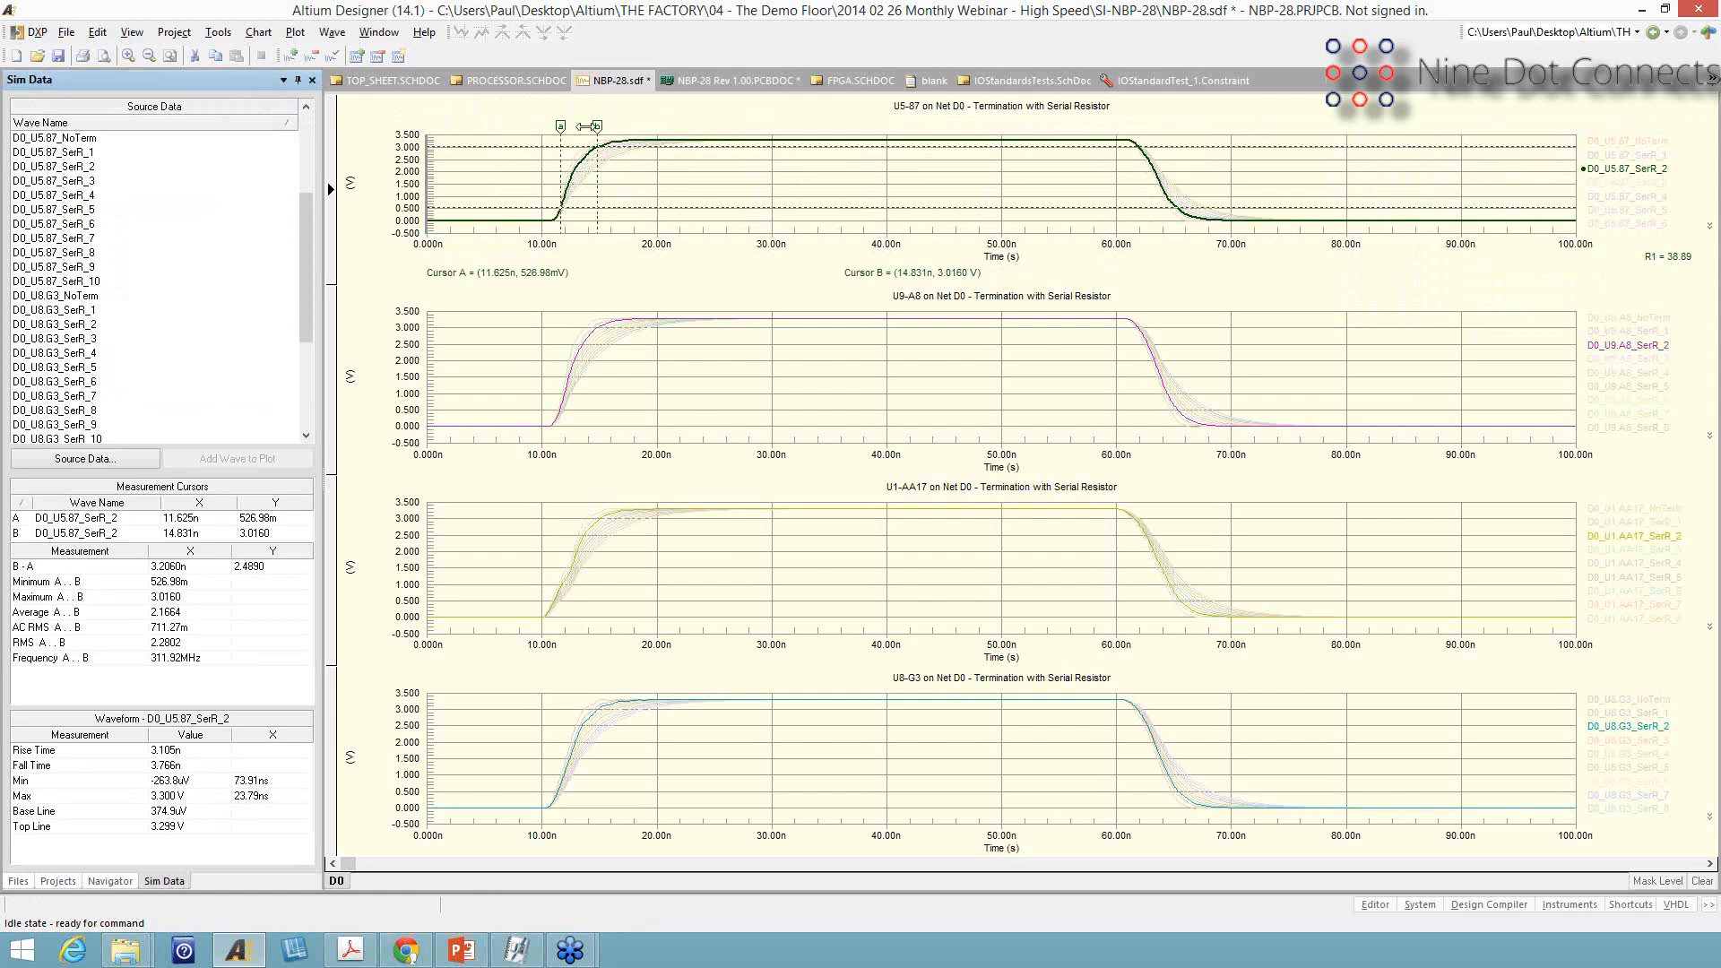
pyautogui.moveTo(589, 127)
pyautogui.mouseDown()
pyautogui.moveTo(607, 126)
pyautogui.moveTo(600, 142)
pyautogui.mouseUp()
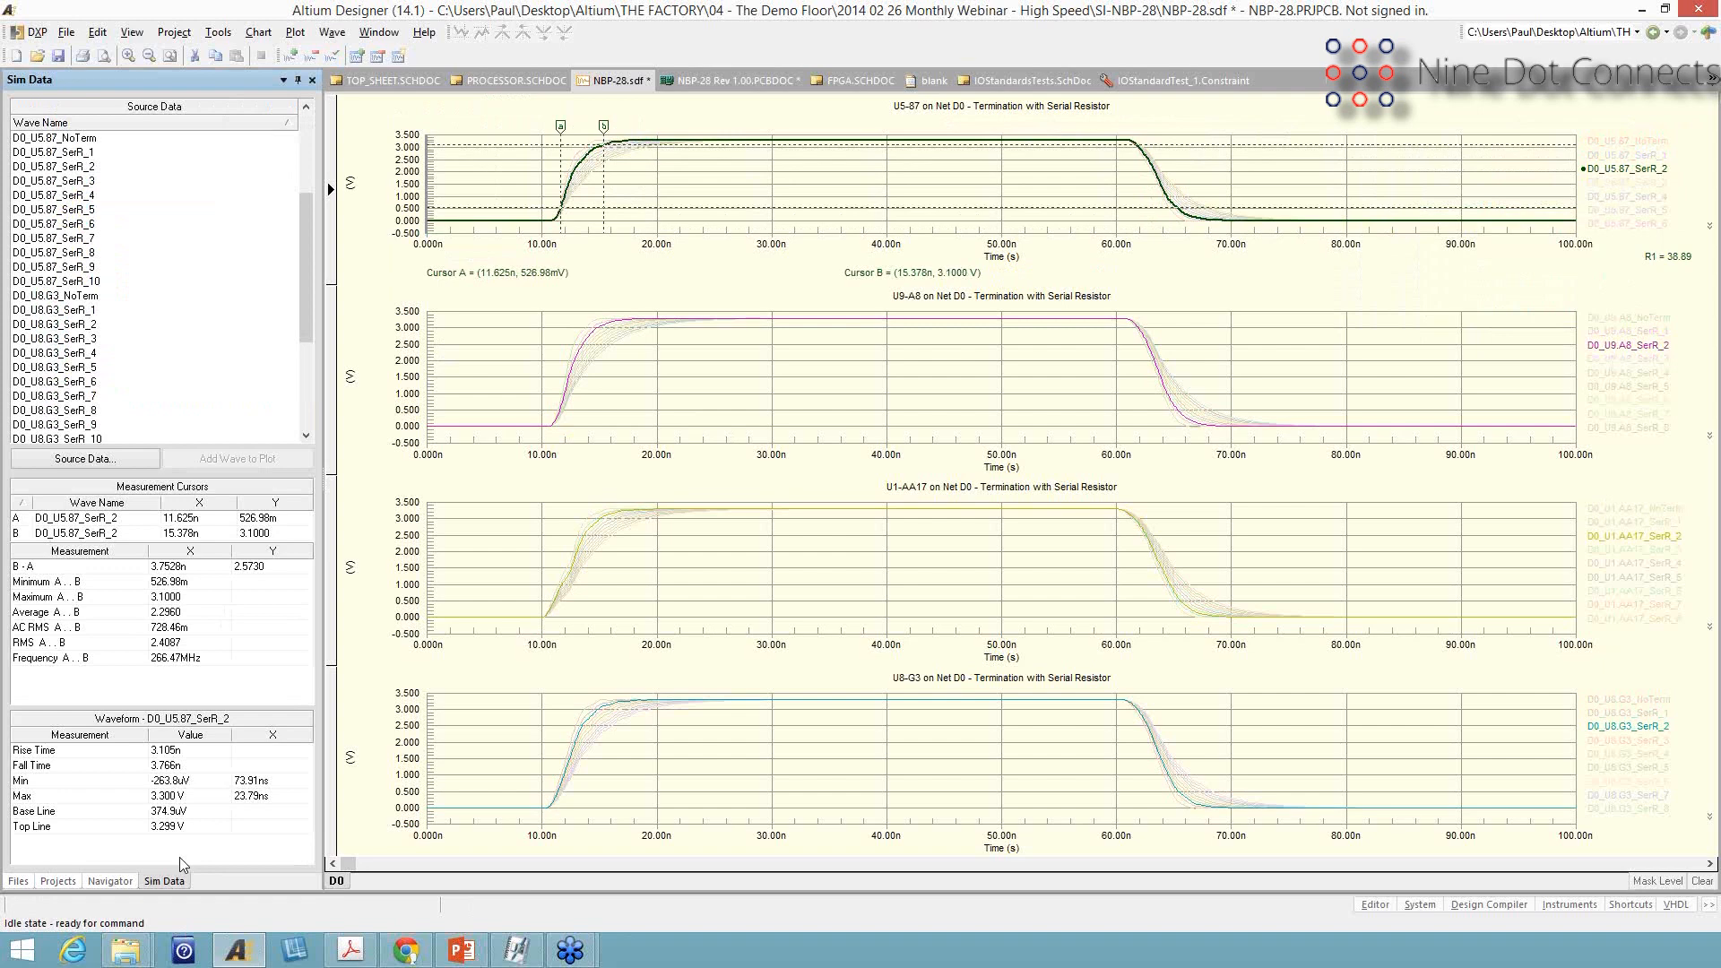
# Highlight the D0_U5.87_NoTerm curve to examine the unterminated response on net D0
pyautogui.click(529, 235)
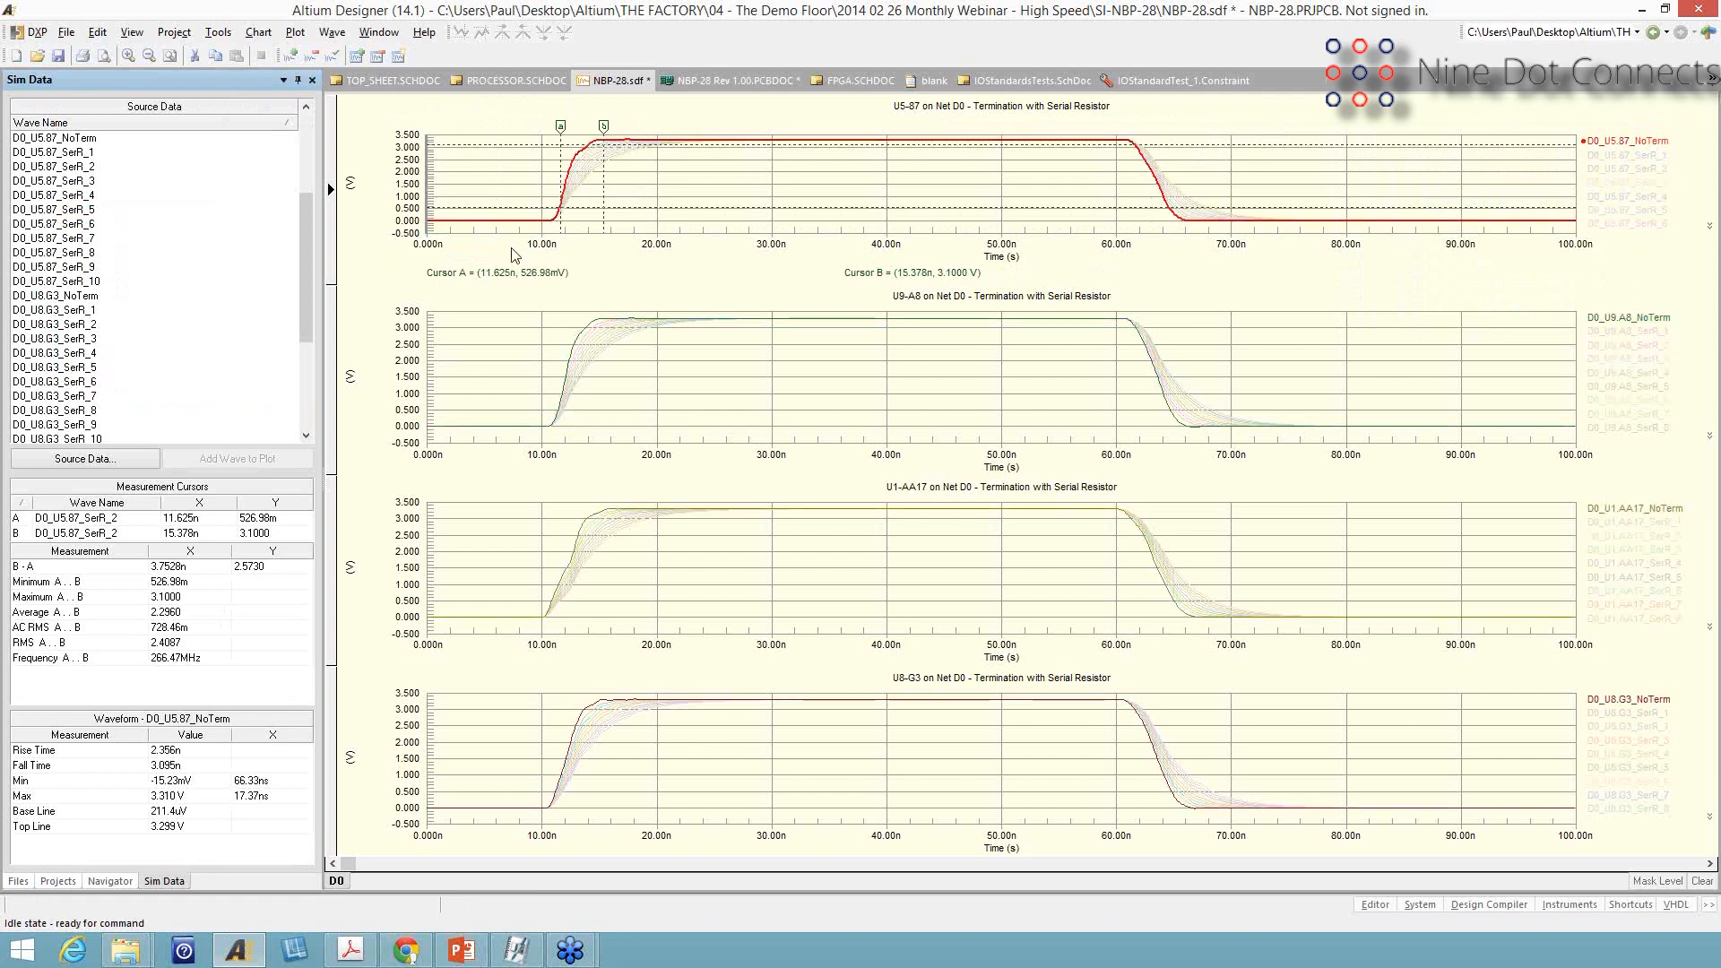
pyautogui.click(398, 296)
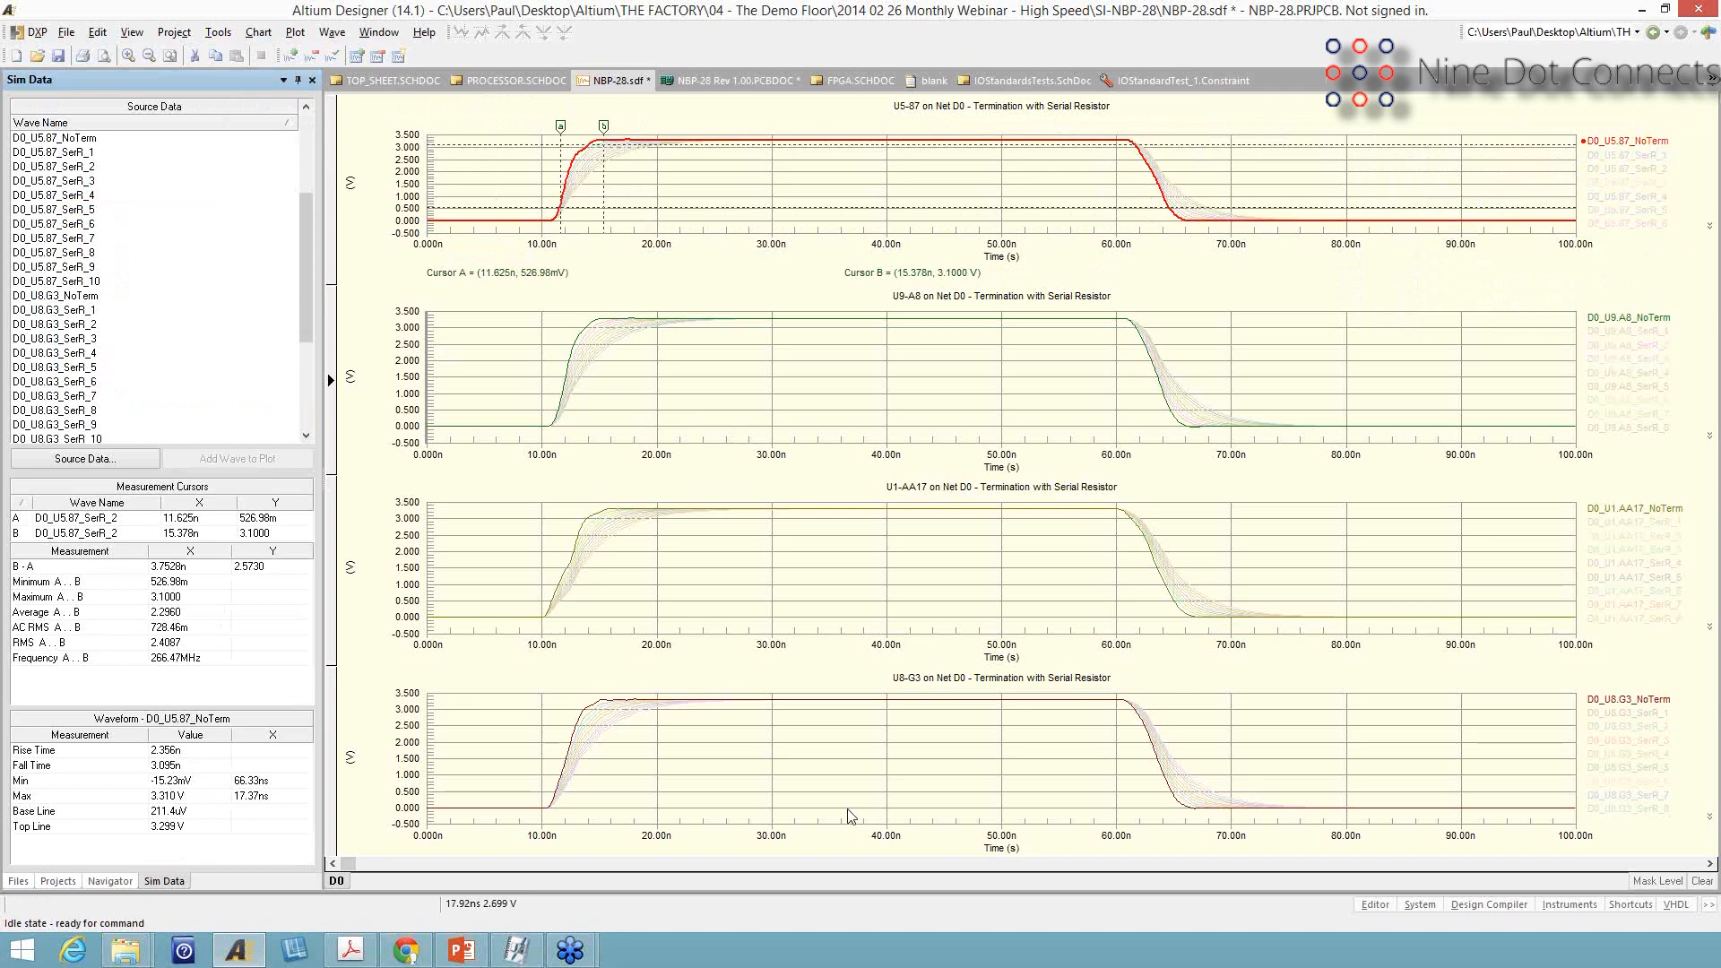
# Replace D0 in the Signal Integrity analysis list with net D5 and its coupled nets D6 and D7
pyautogui.press('F4')
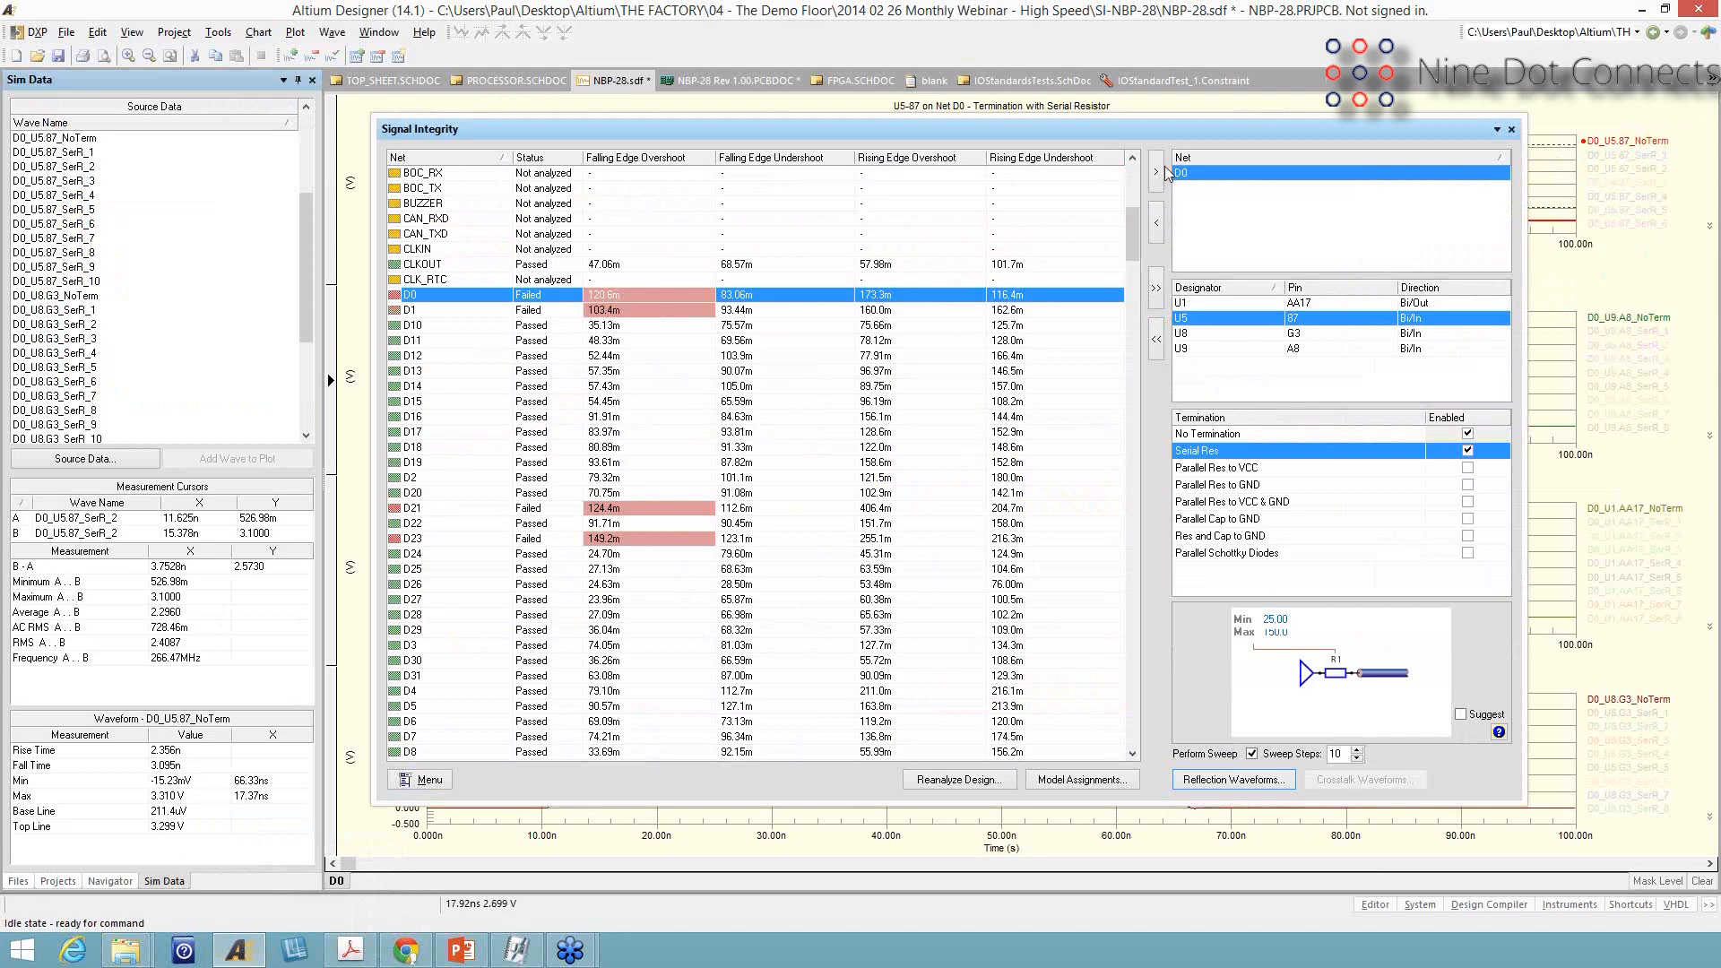
pyautogui.click(1157, 224)
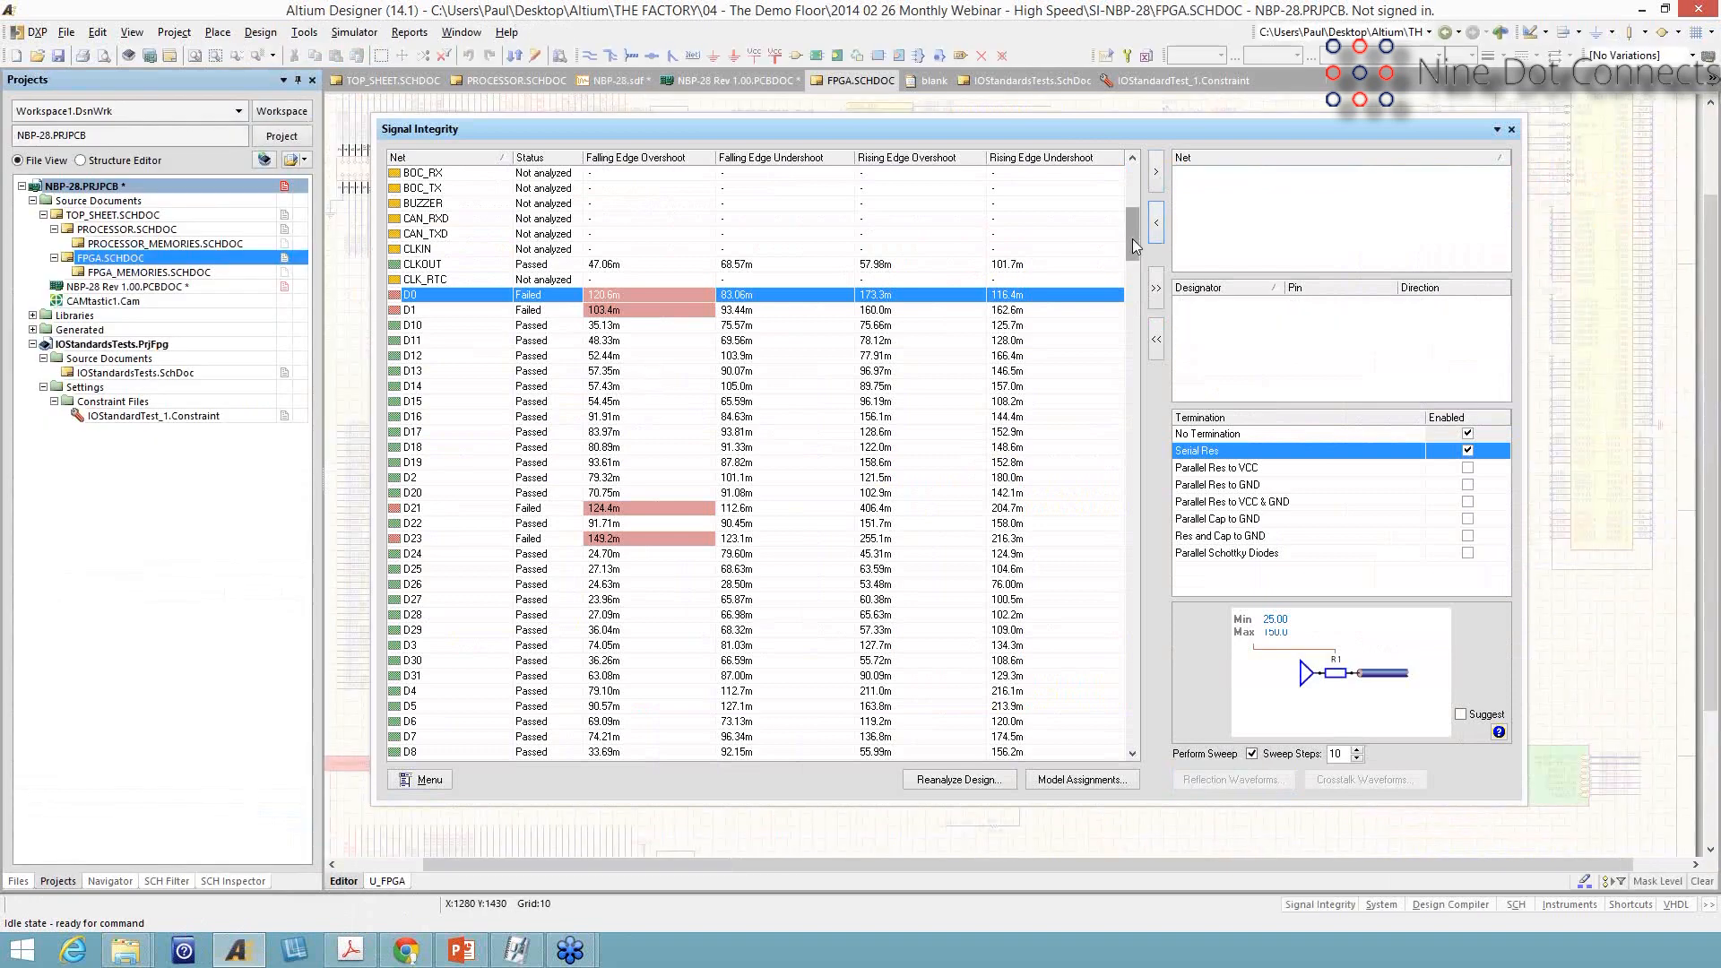
pyautogui.moveTo(1133, 242)
pyautogui.mouseDown()
pyautogui.moveTo(1128, 270)
pyautogui.moveTo(1130, 253)
pyautogui.mouseUp()
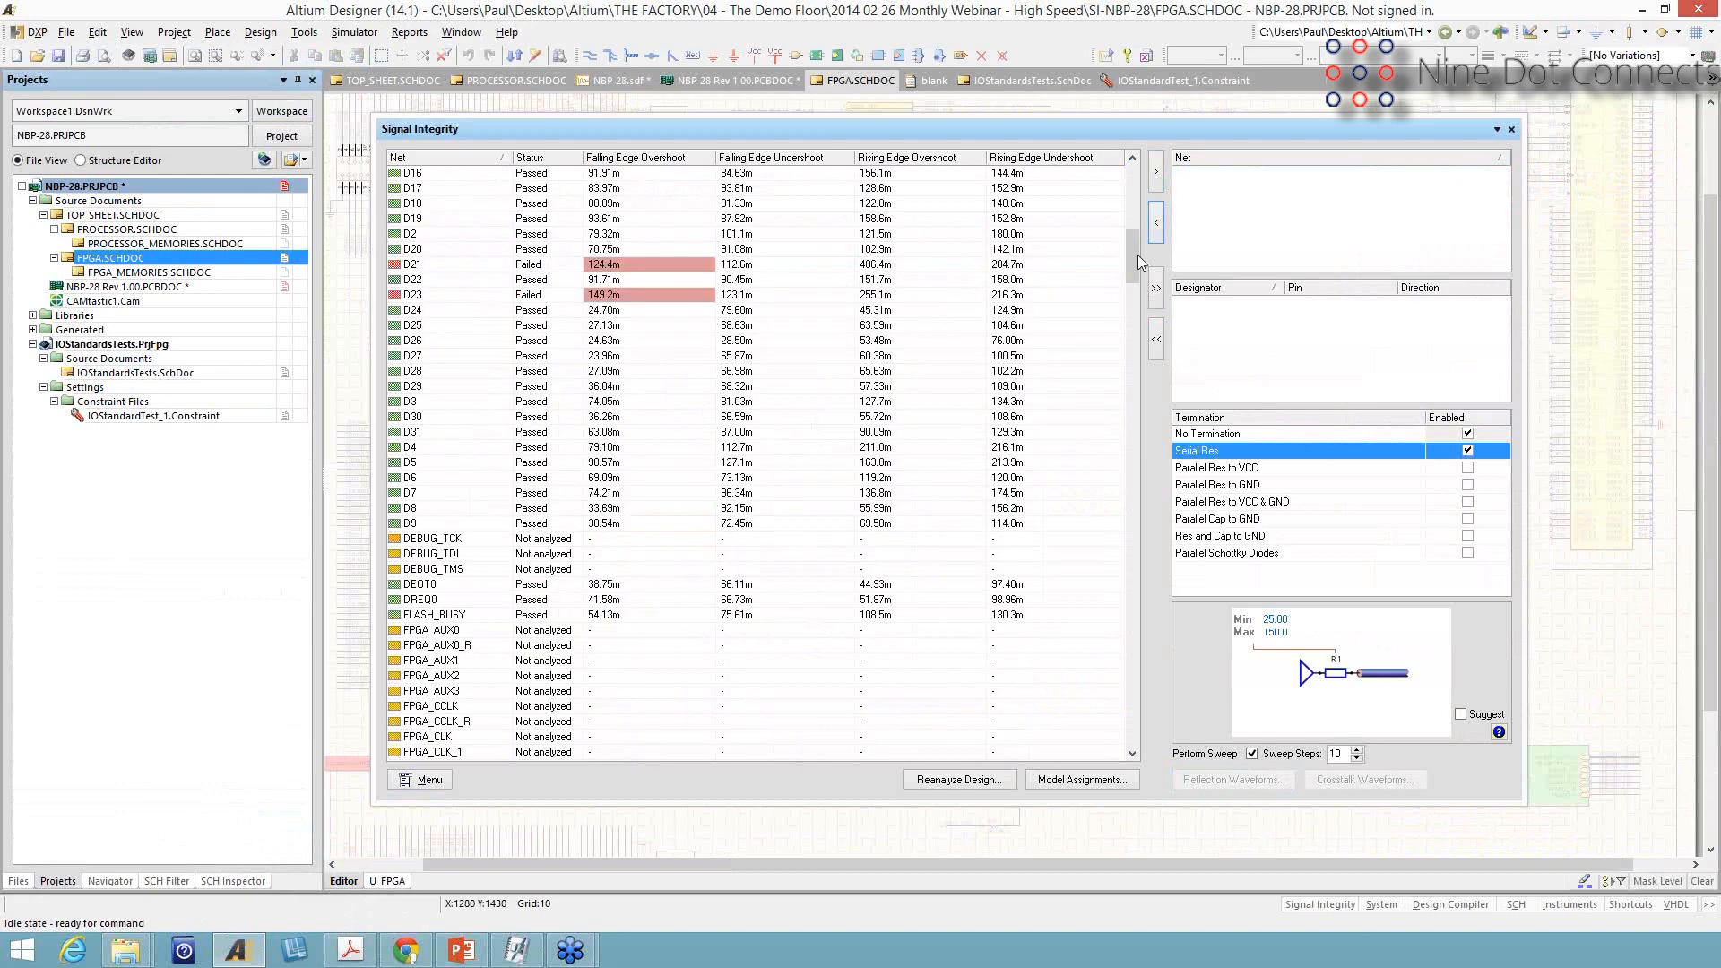
pyautogui.click(429, 463)
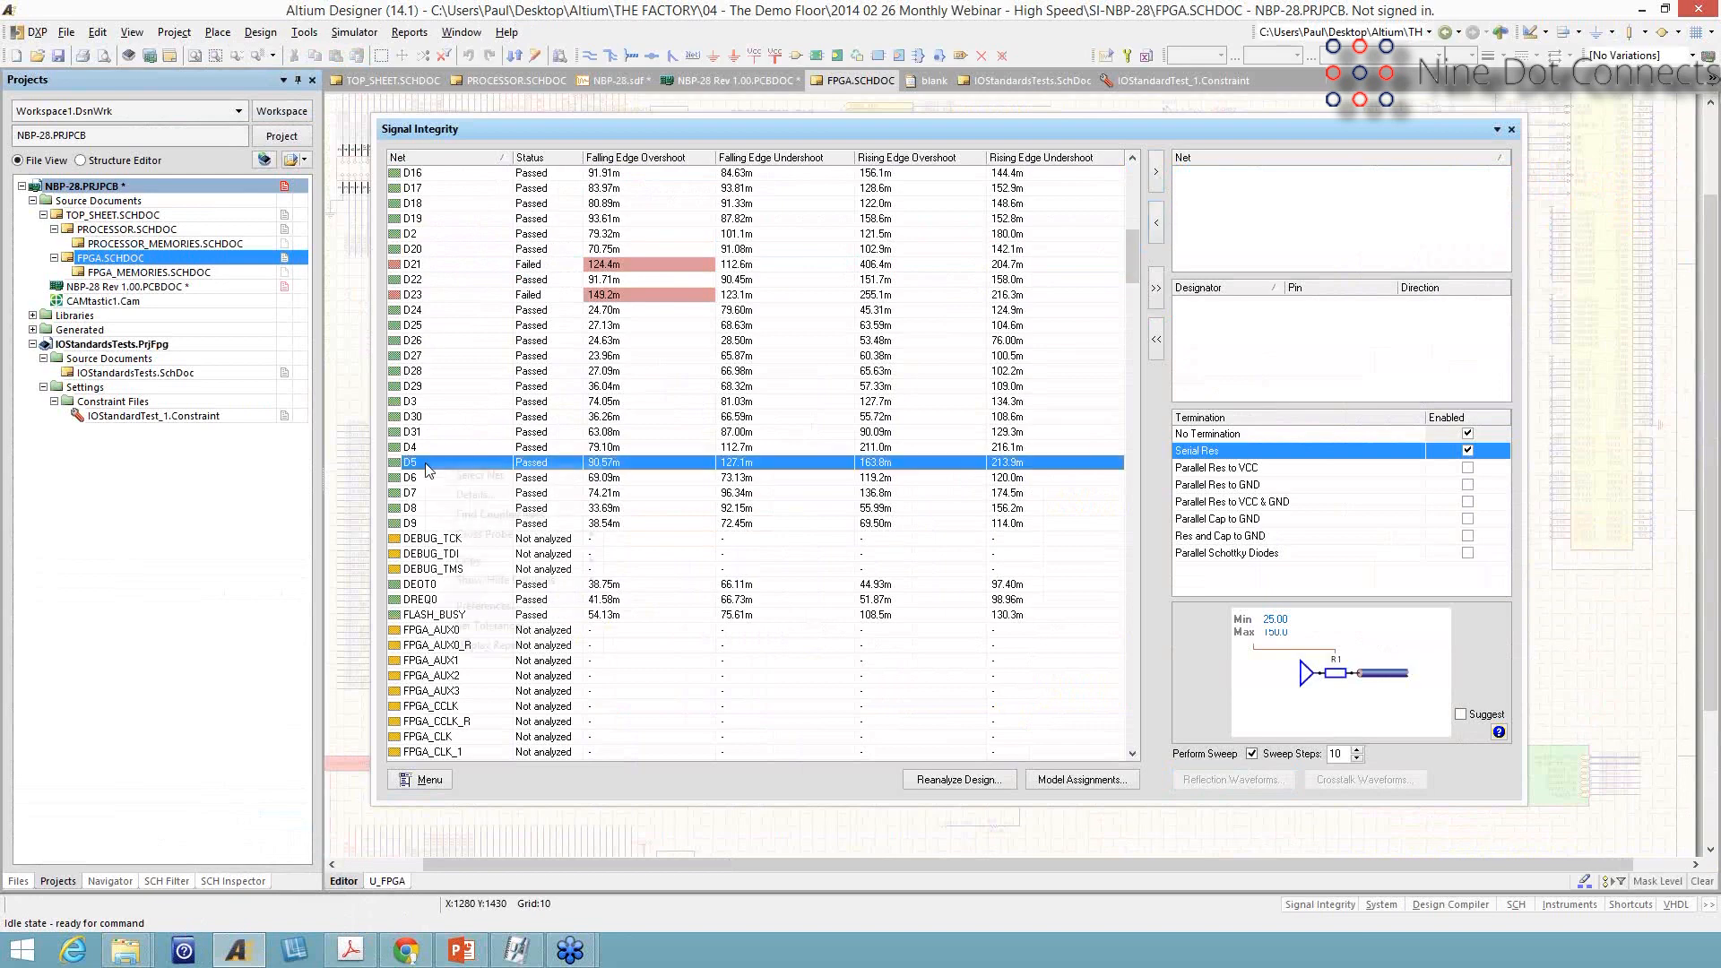
pyautogui.rightClick(428, 466)
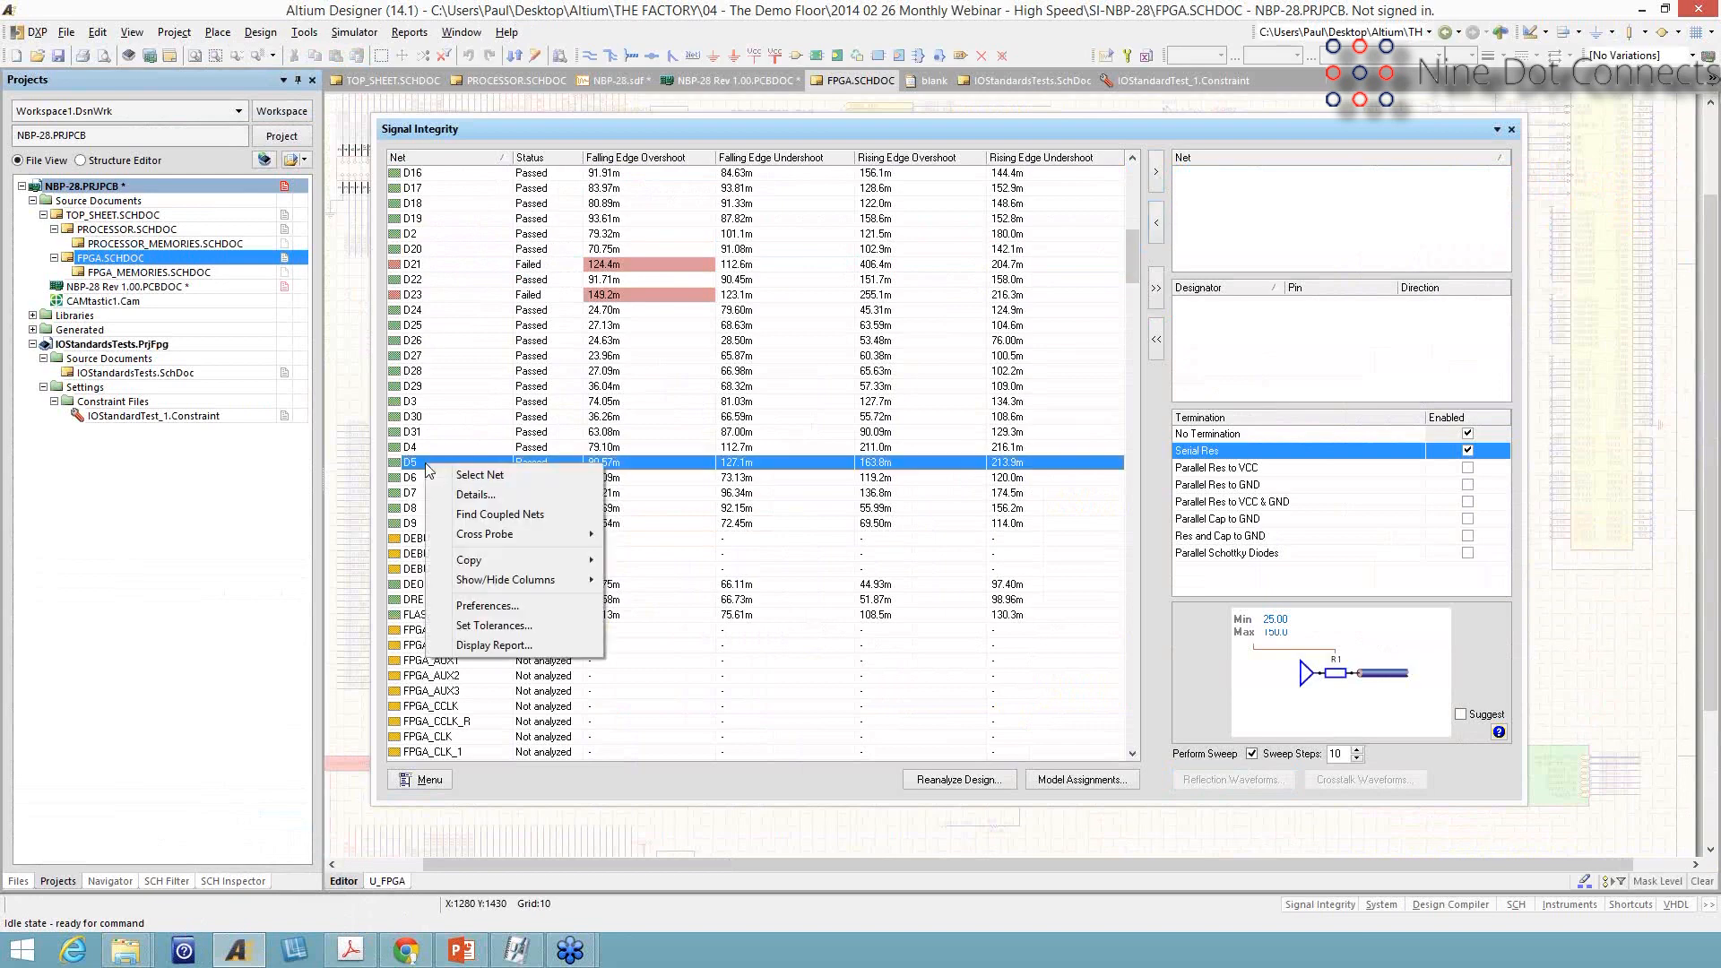
pyautogui.click(483, 517)
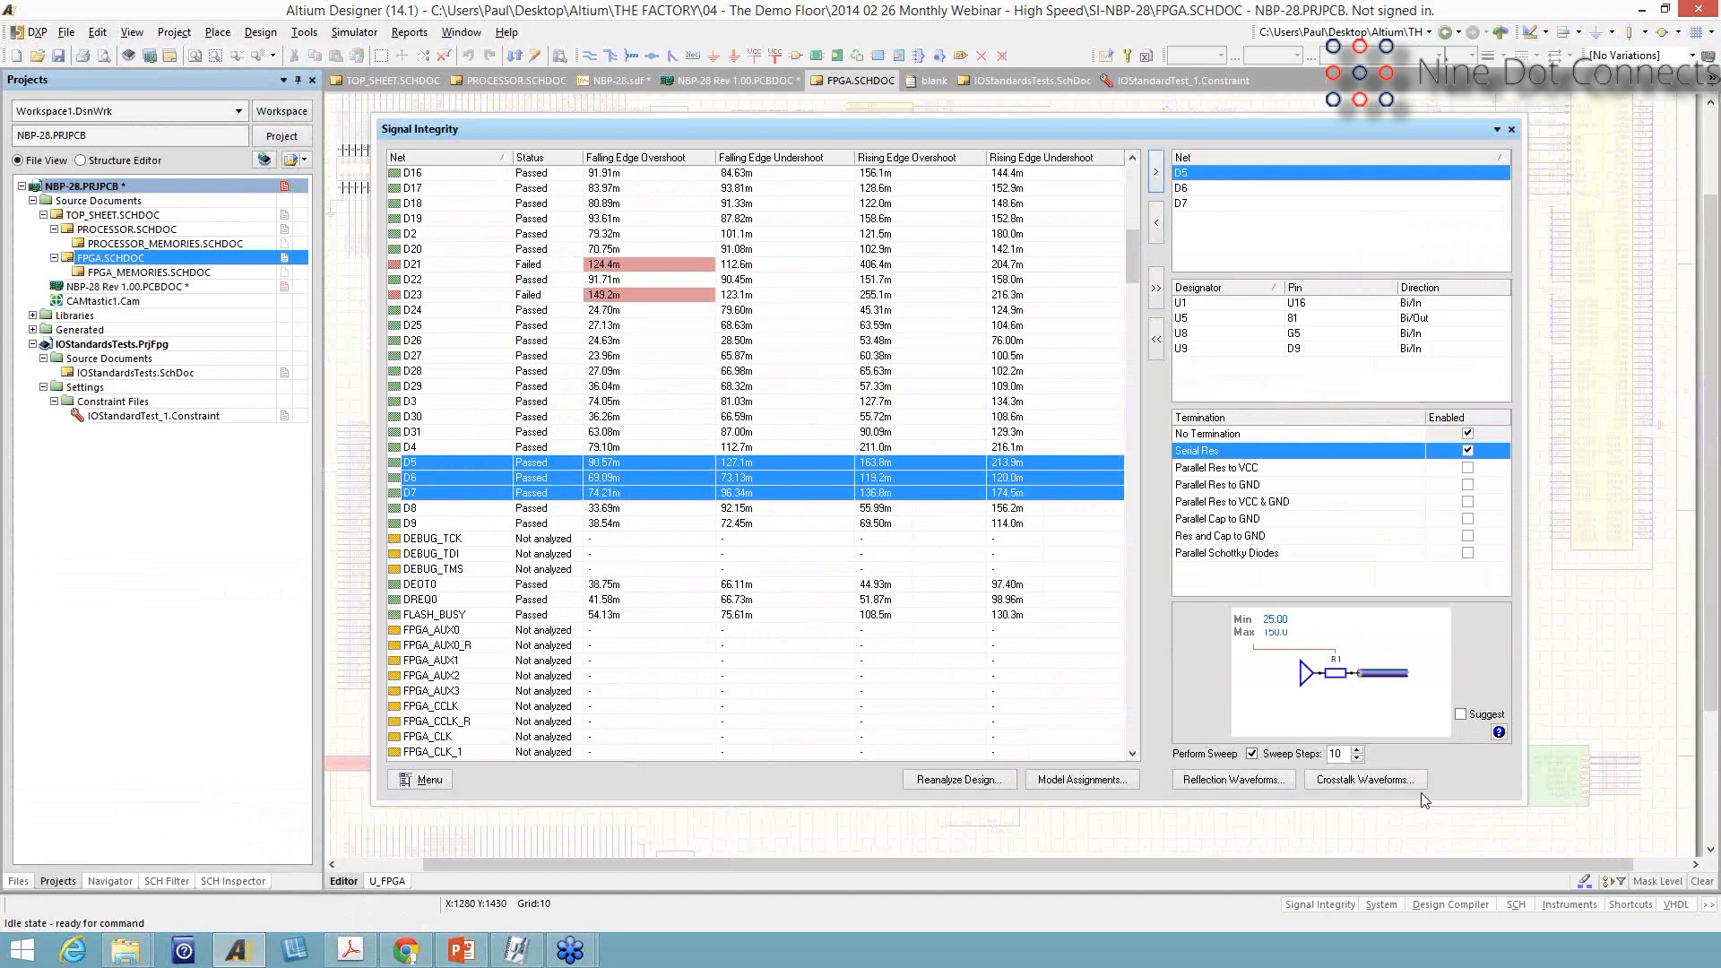
# Set net D5 as the aggressor and generate the crosstalk waveforms for D5, D6 and D7
pyautogui.click(1363, 781)
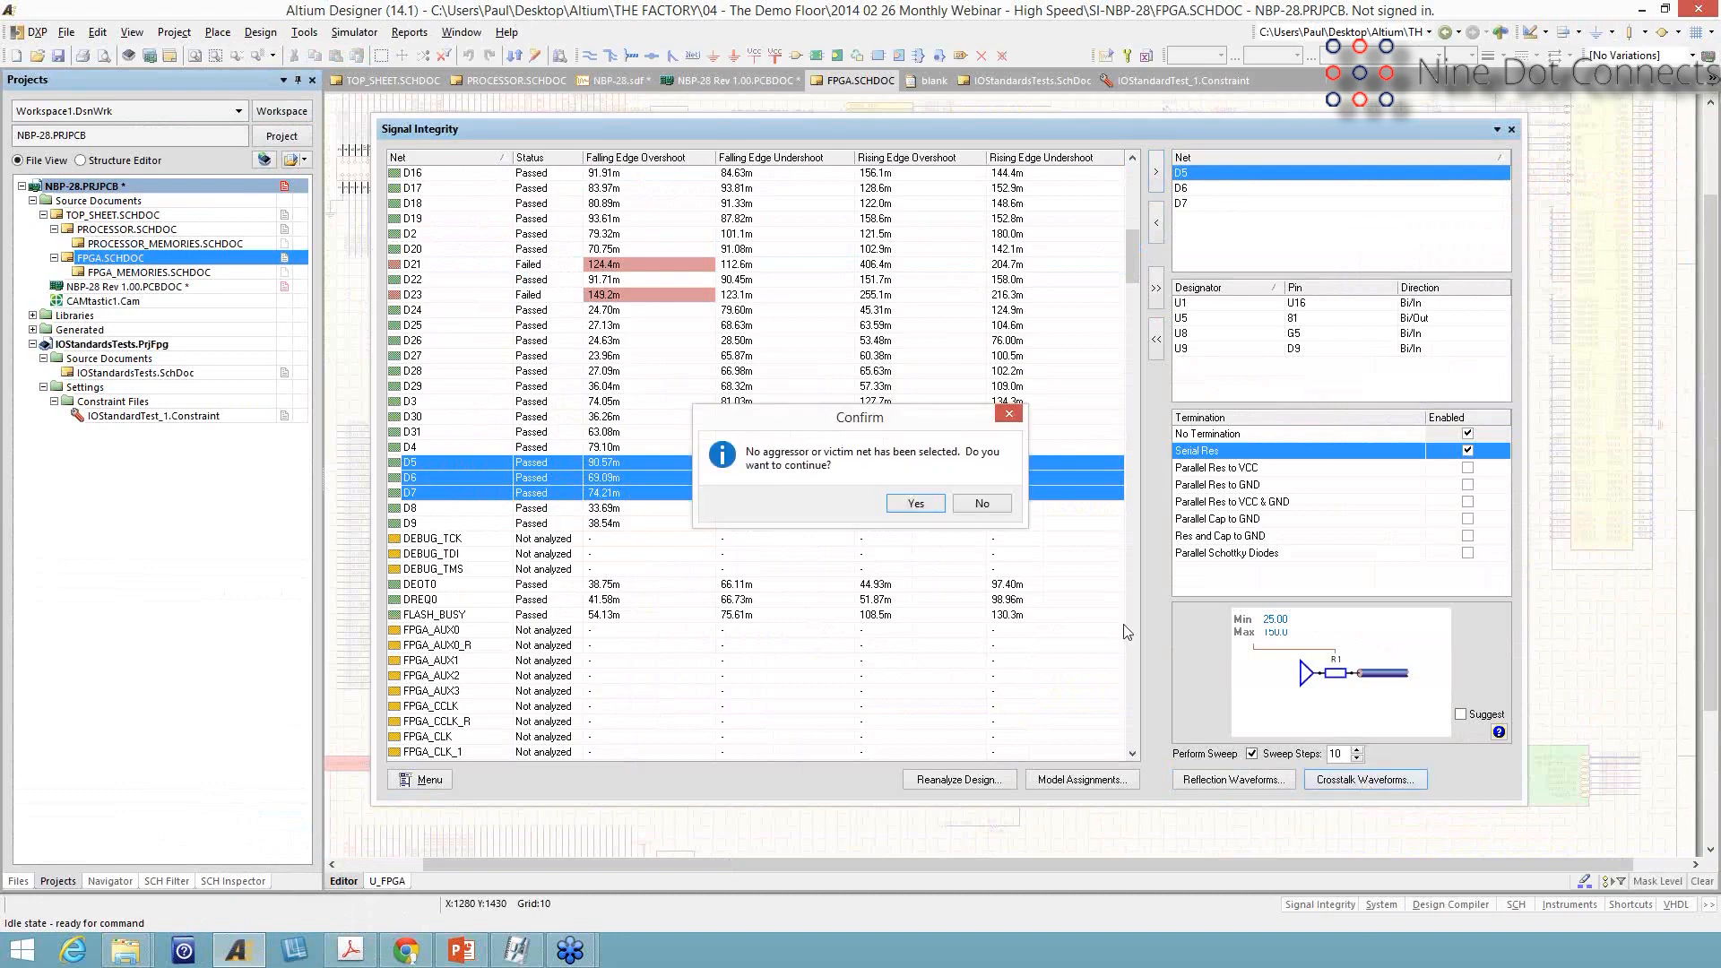
pyautogui.click(984, 505)
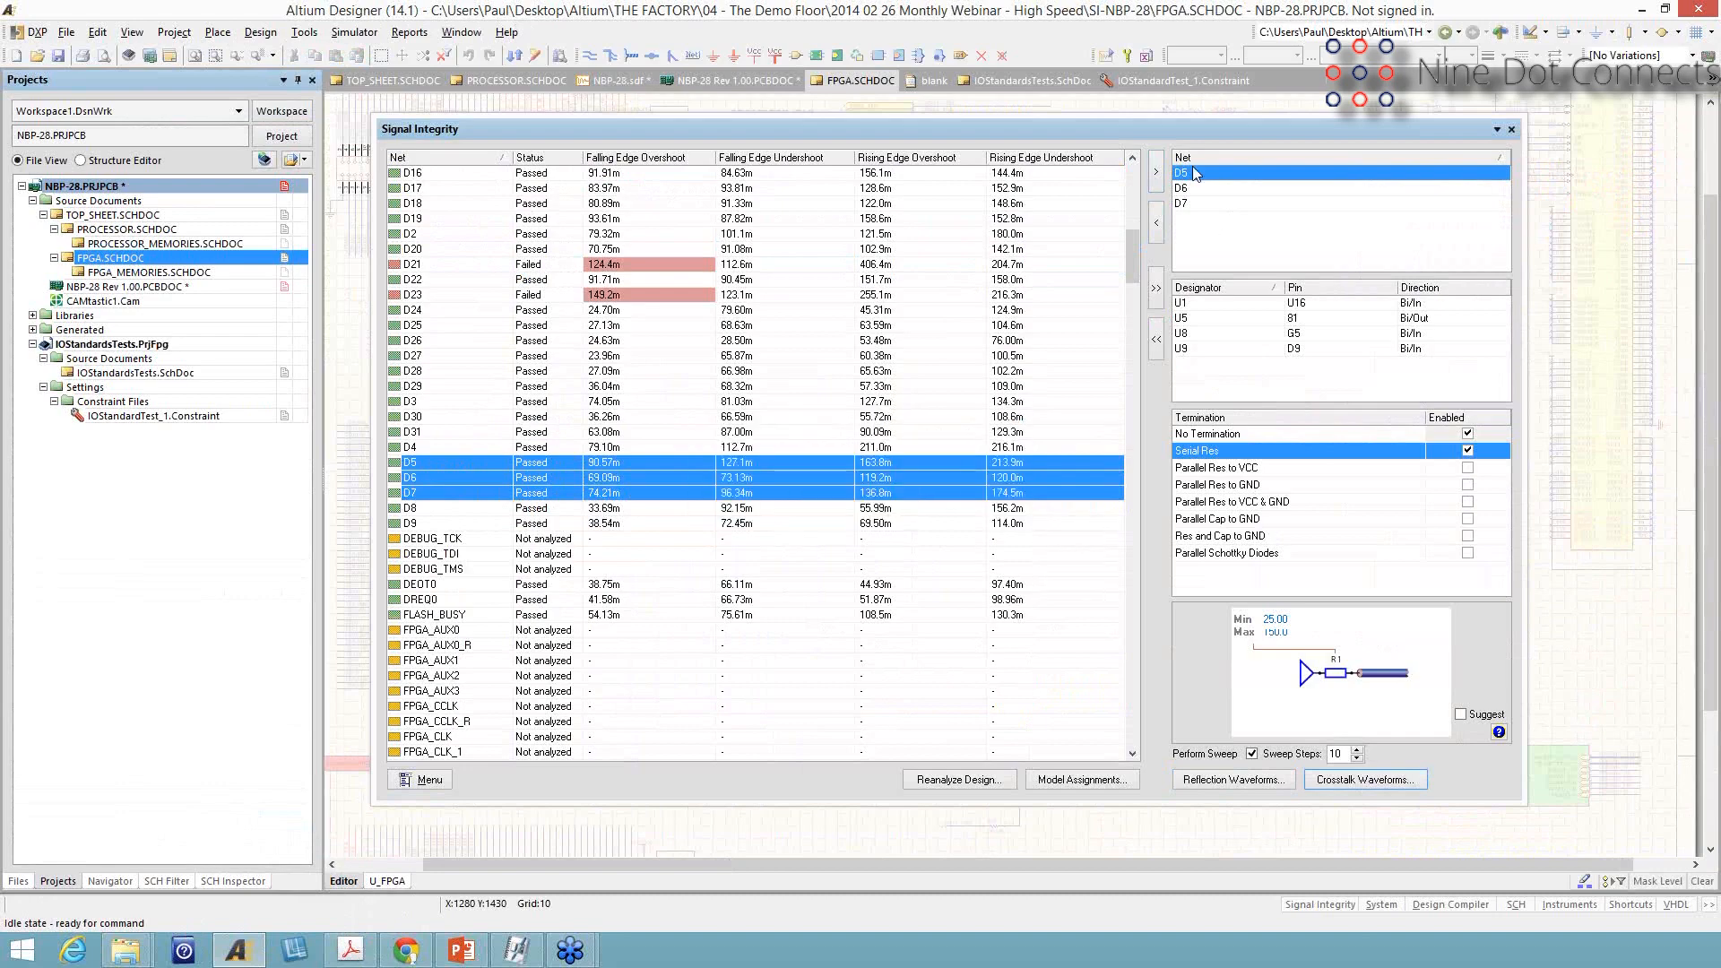
pyautogui.rightClick(1192, 175)
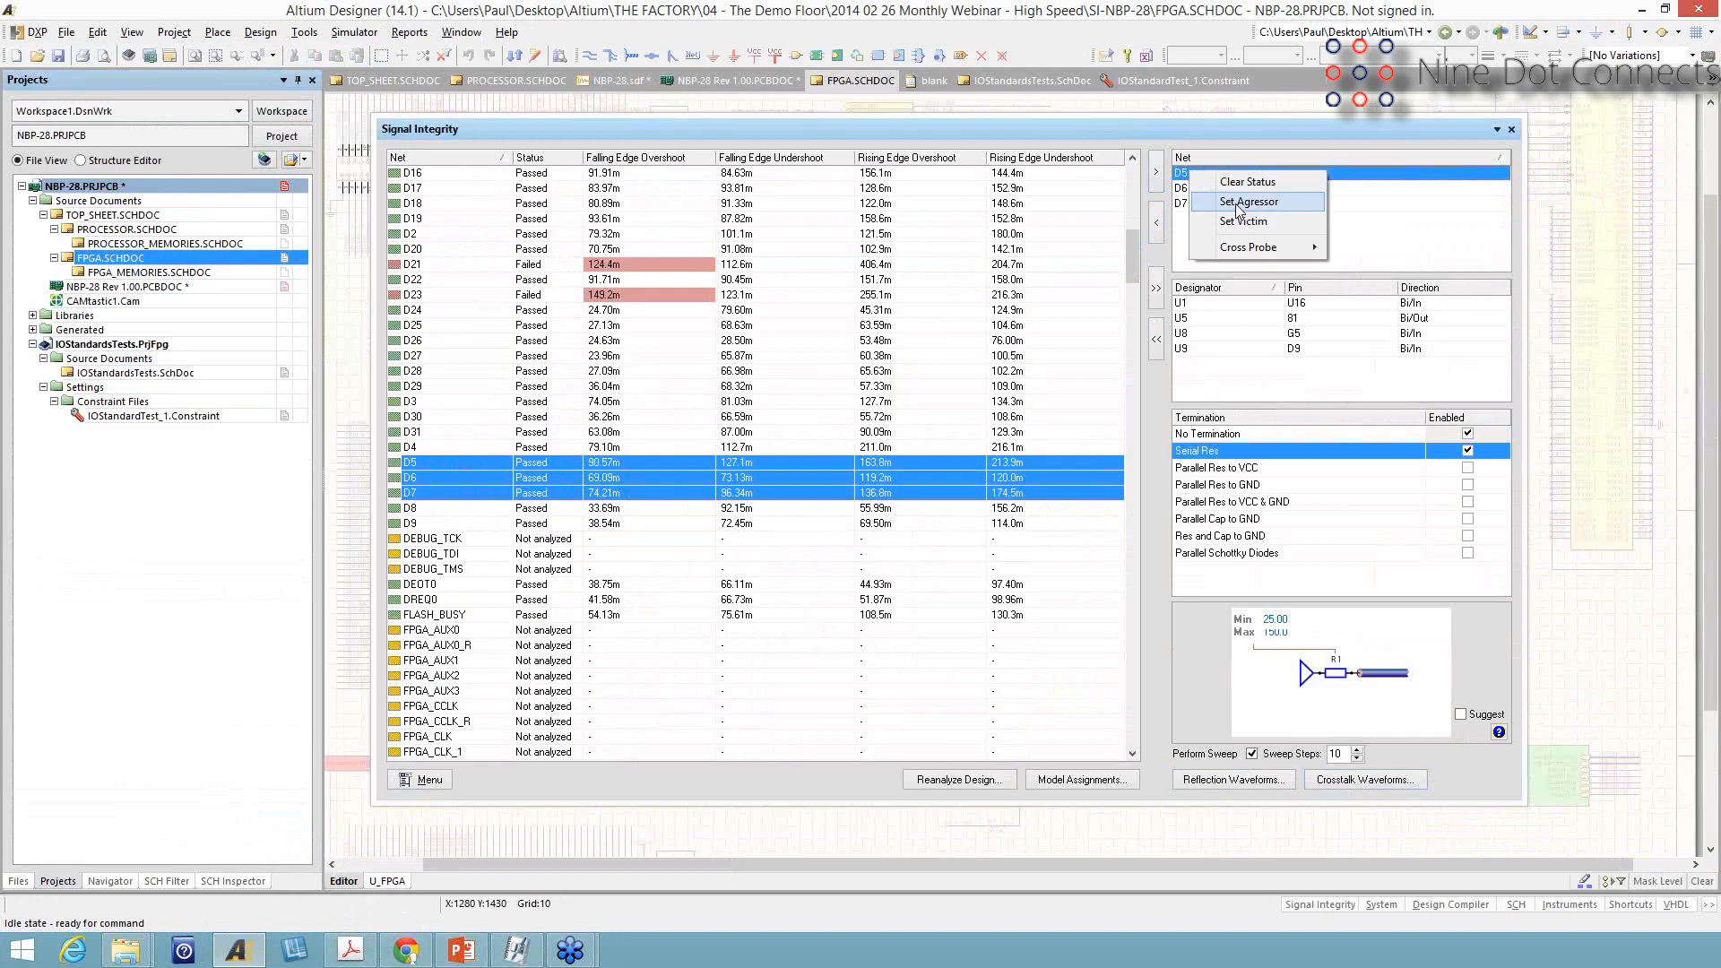
pyautogui.click(1239, 206)
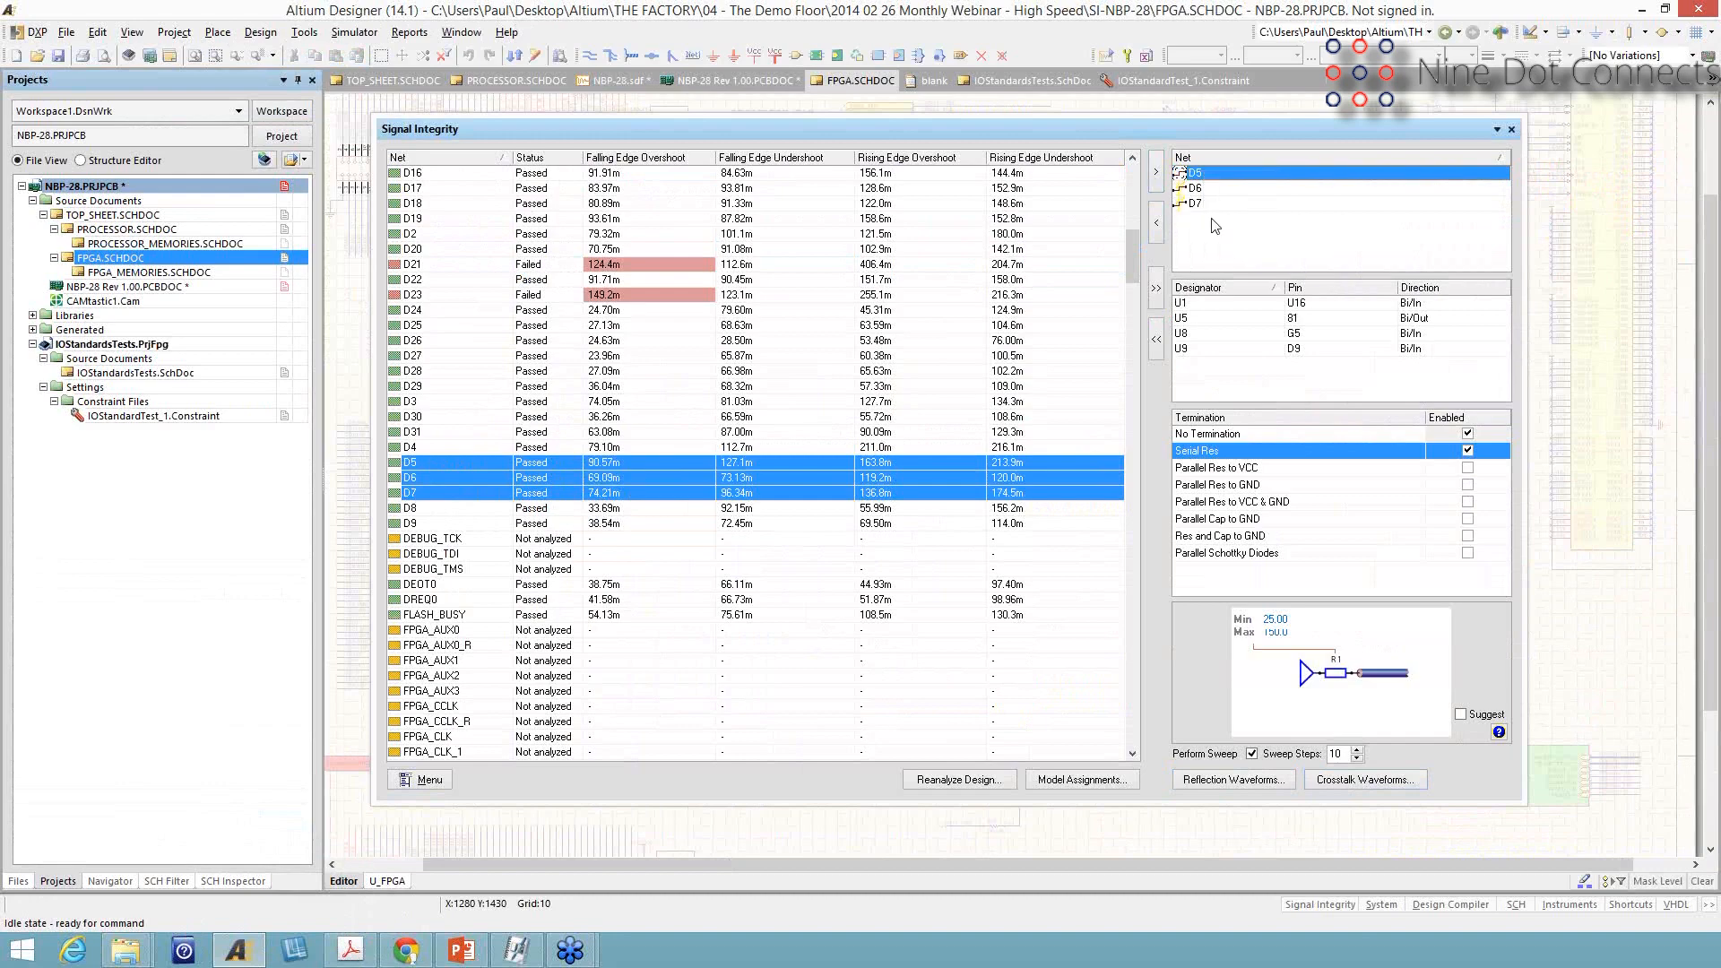
pyautogui.click(1344, 780)
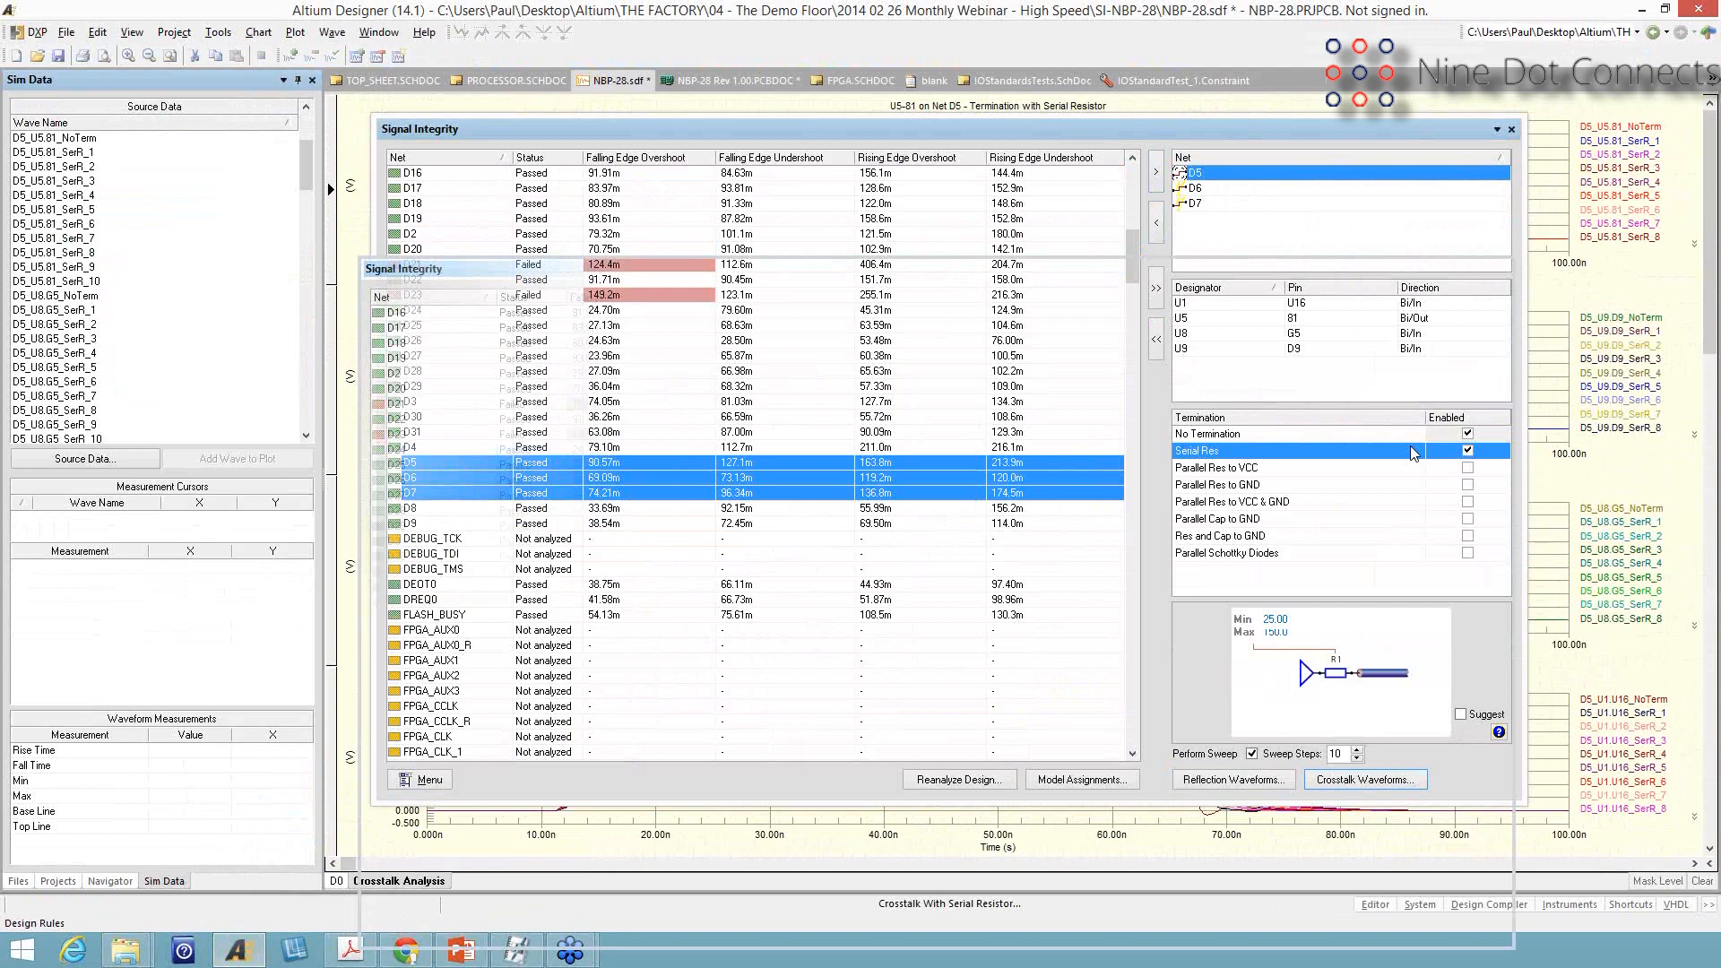
# Compare the crosstalk curves by highlighting D5_U5.81_SerR_4, D5_U1.U16_SerR_8 and D5_U1.U16_SerR_6
pyautogui.click(1616, 183)
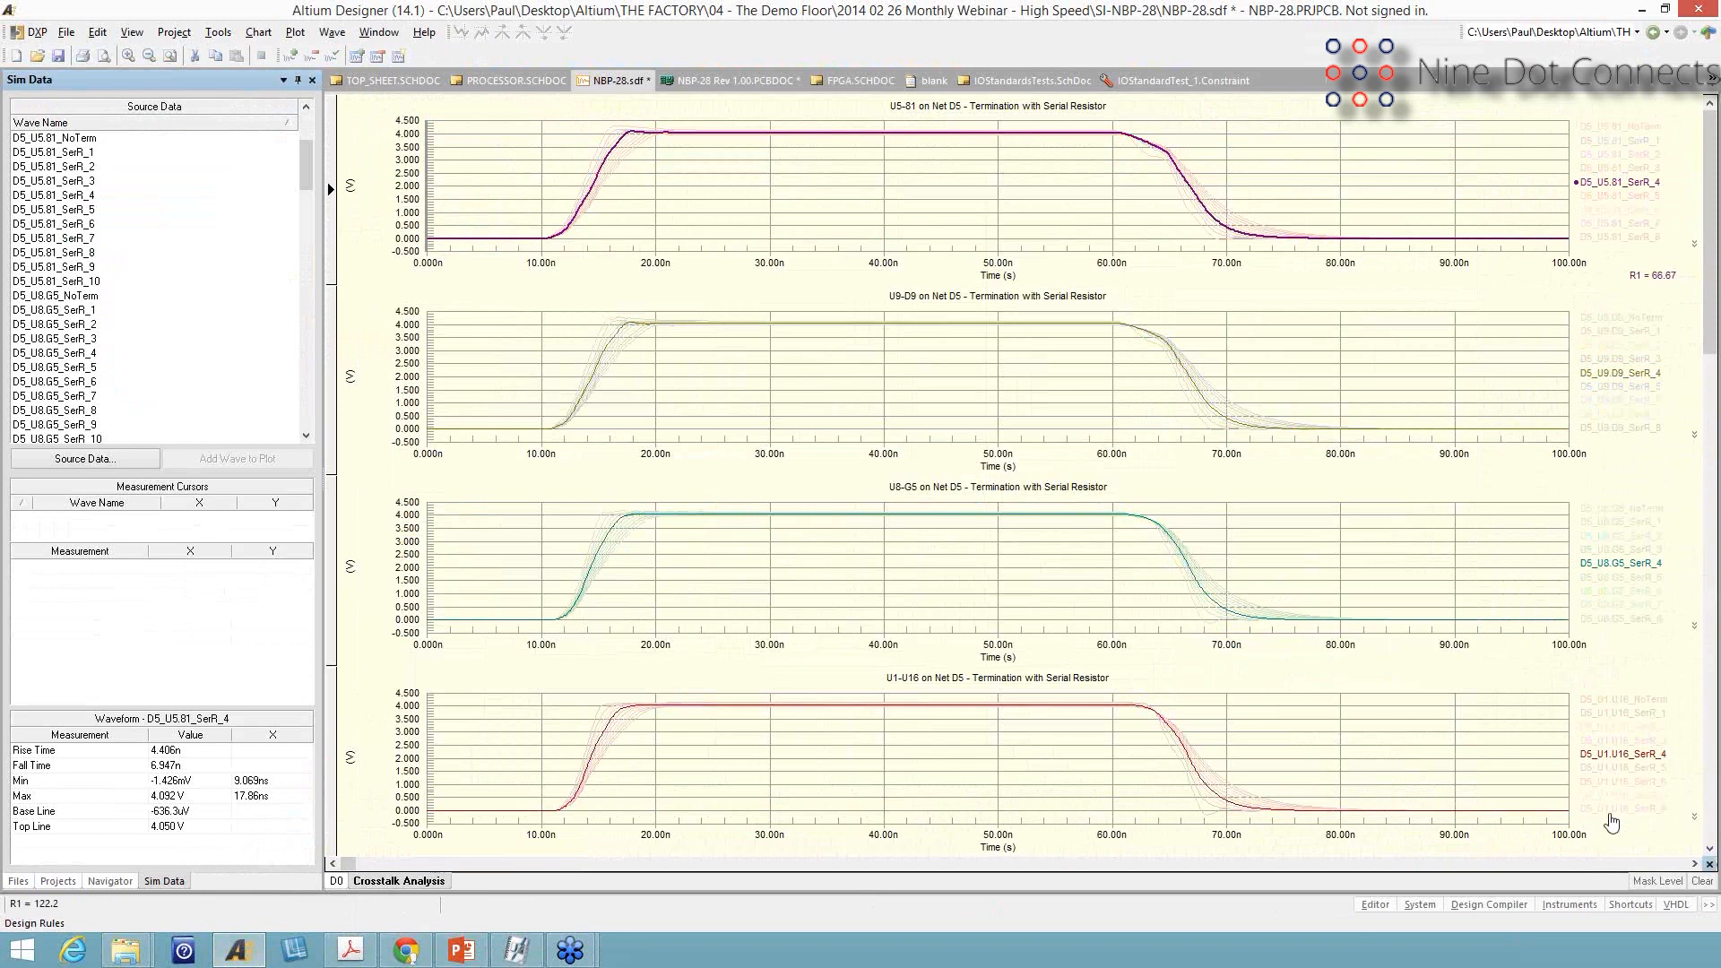
pyautogui.click(1613, 811)
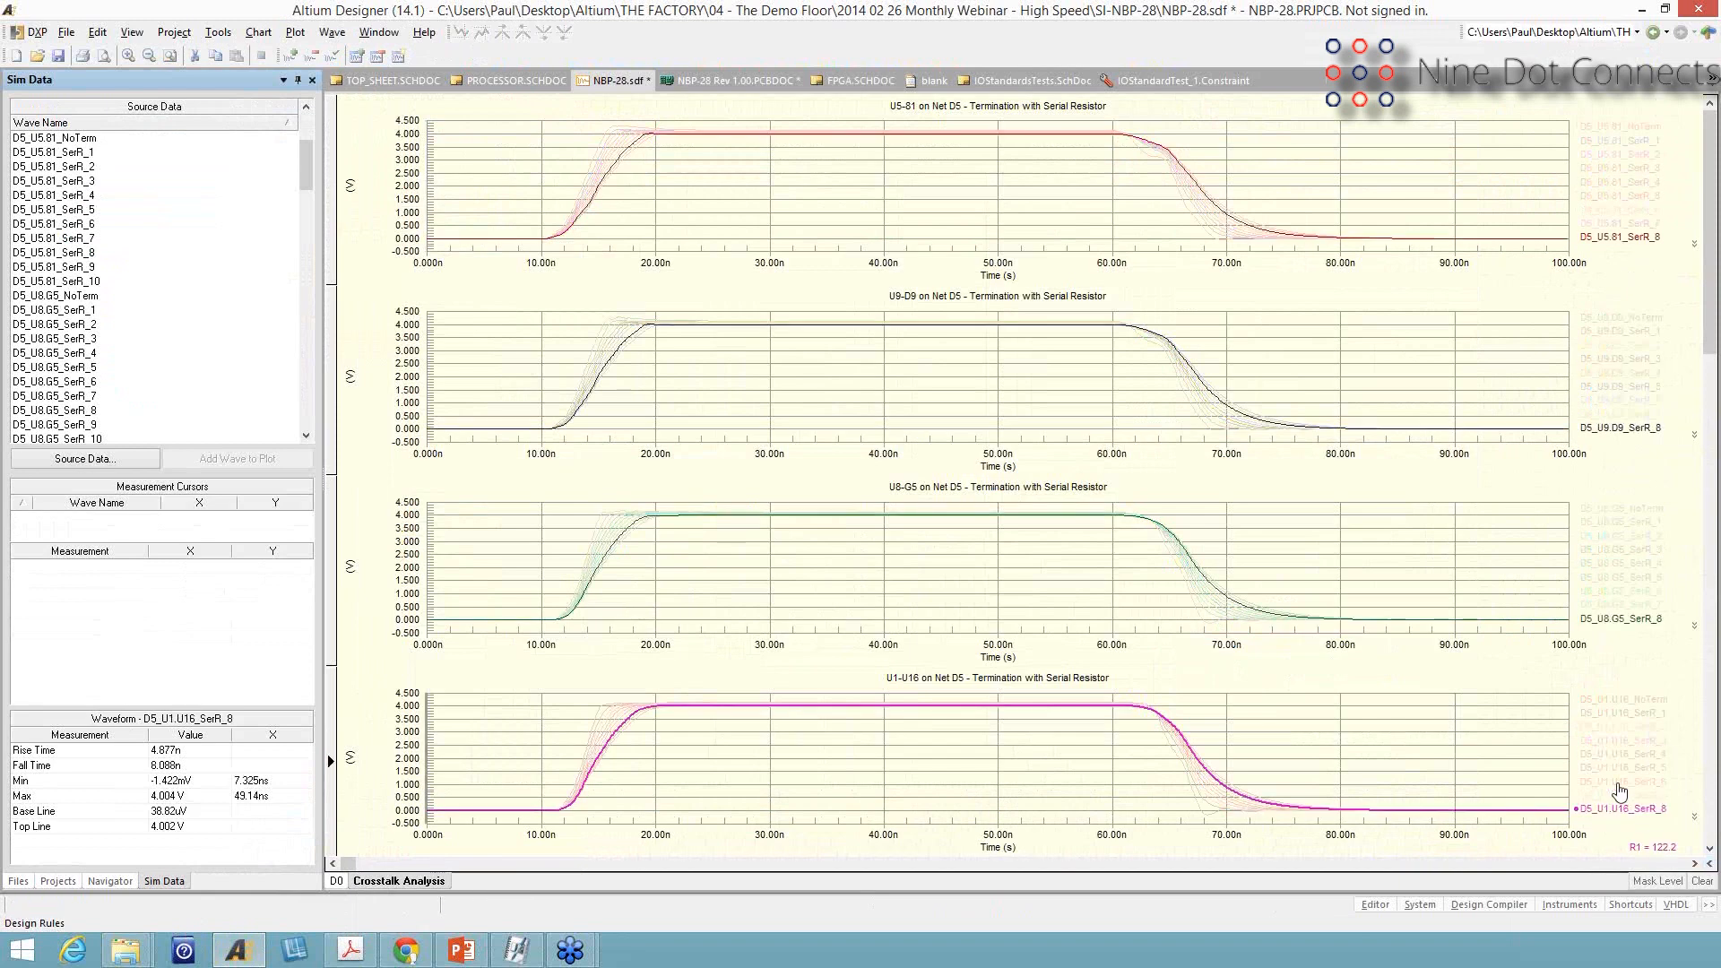
pyautogui.click(1619, 782)
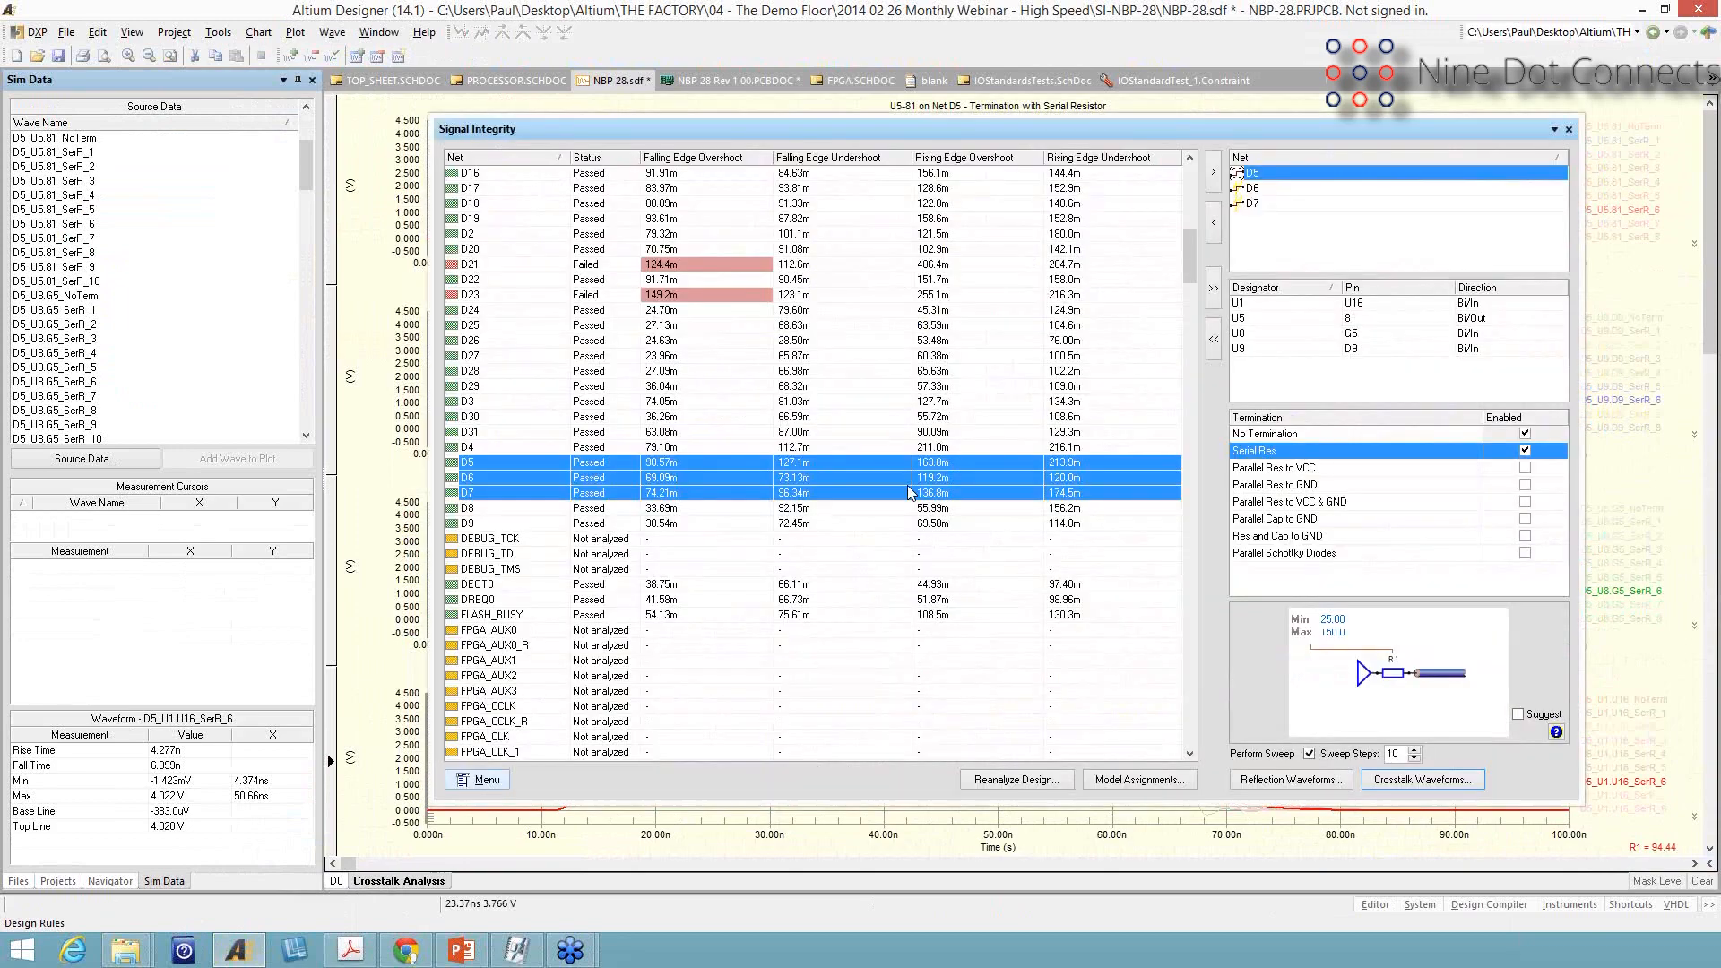
# Review the failed nets in the Signal Integrity results and display the signal integrity tests report
pyautogui.scroll(4, 594, 568)
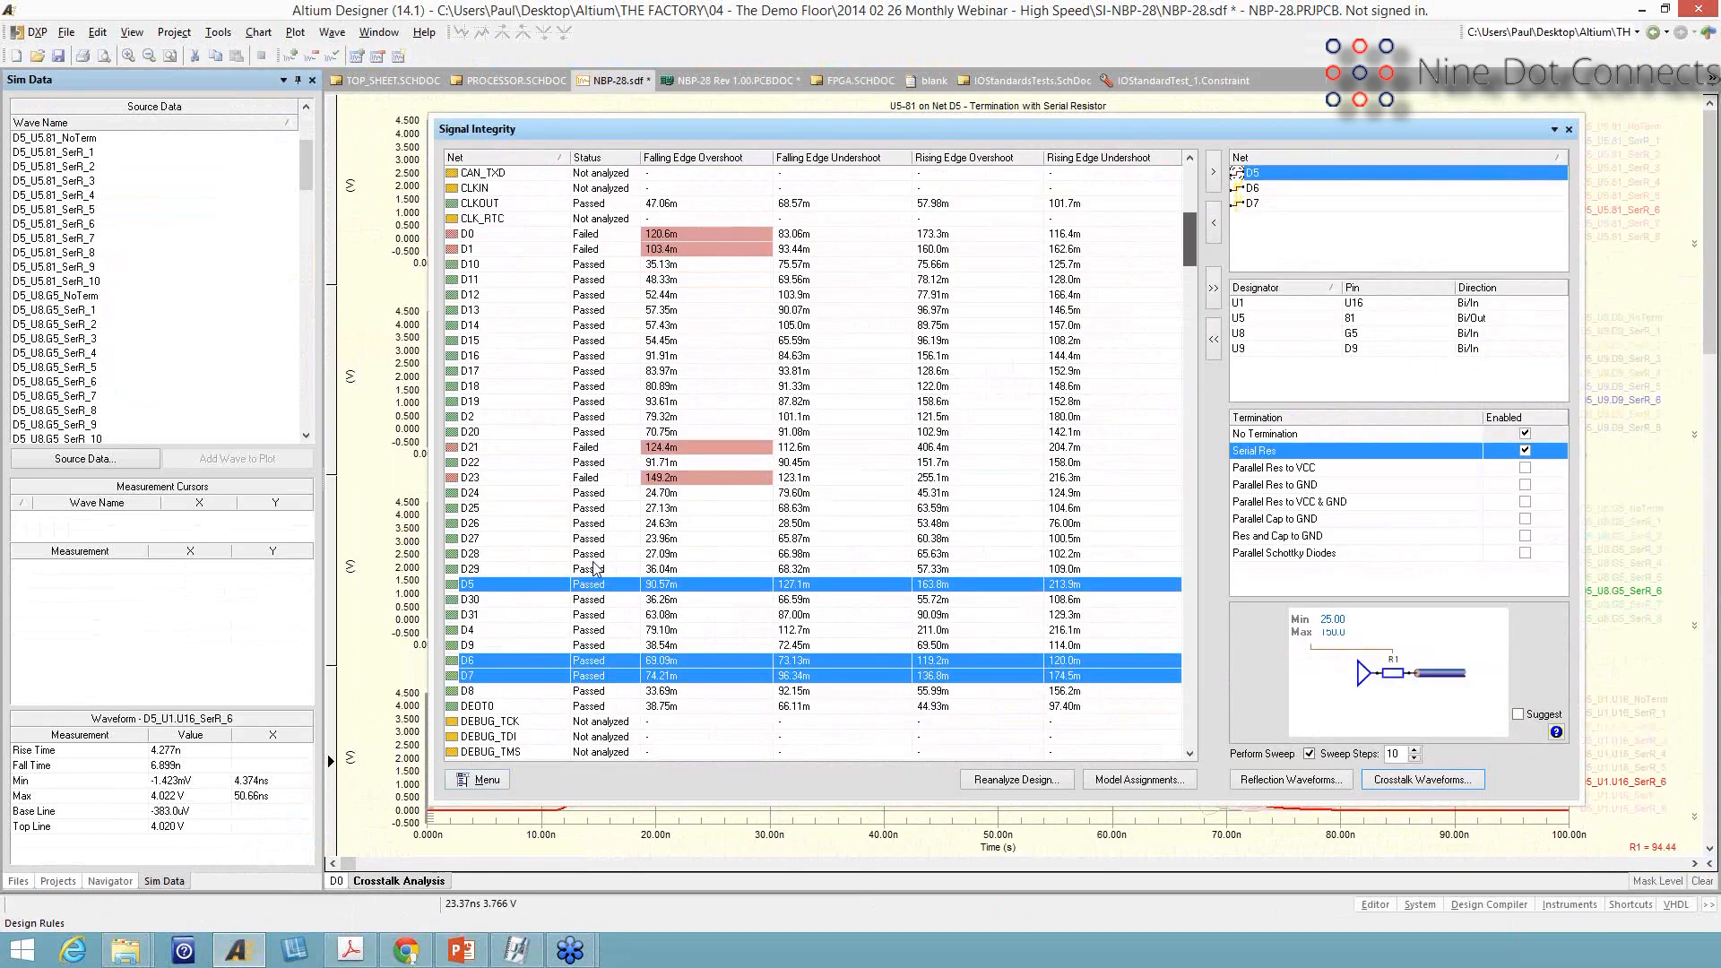
pyautogui.scroll(6, 594, 568)
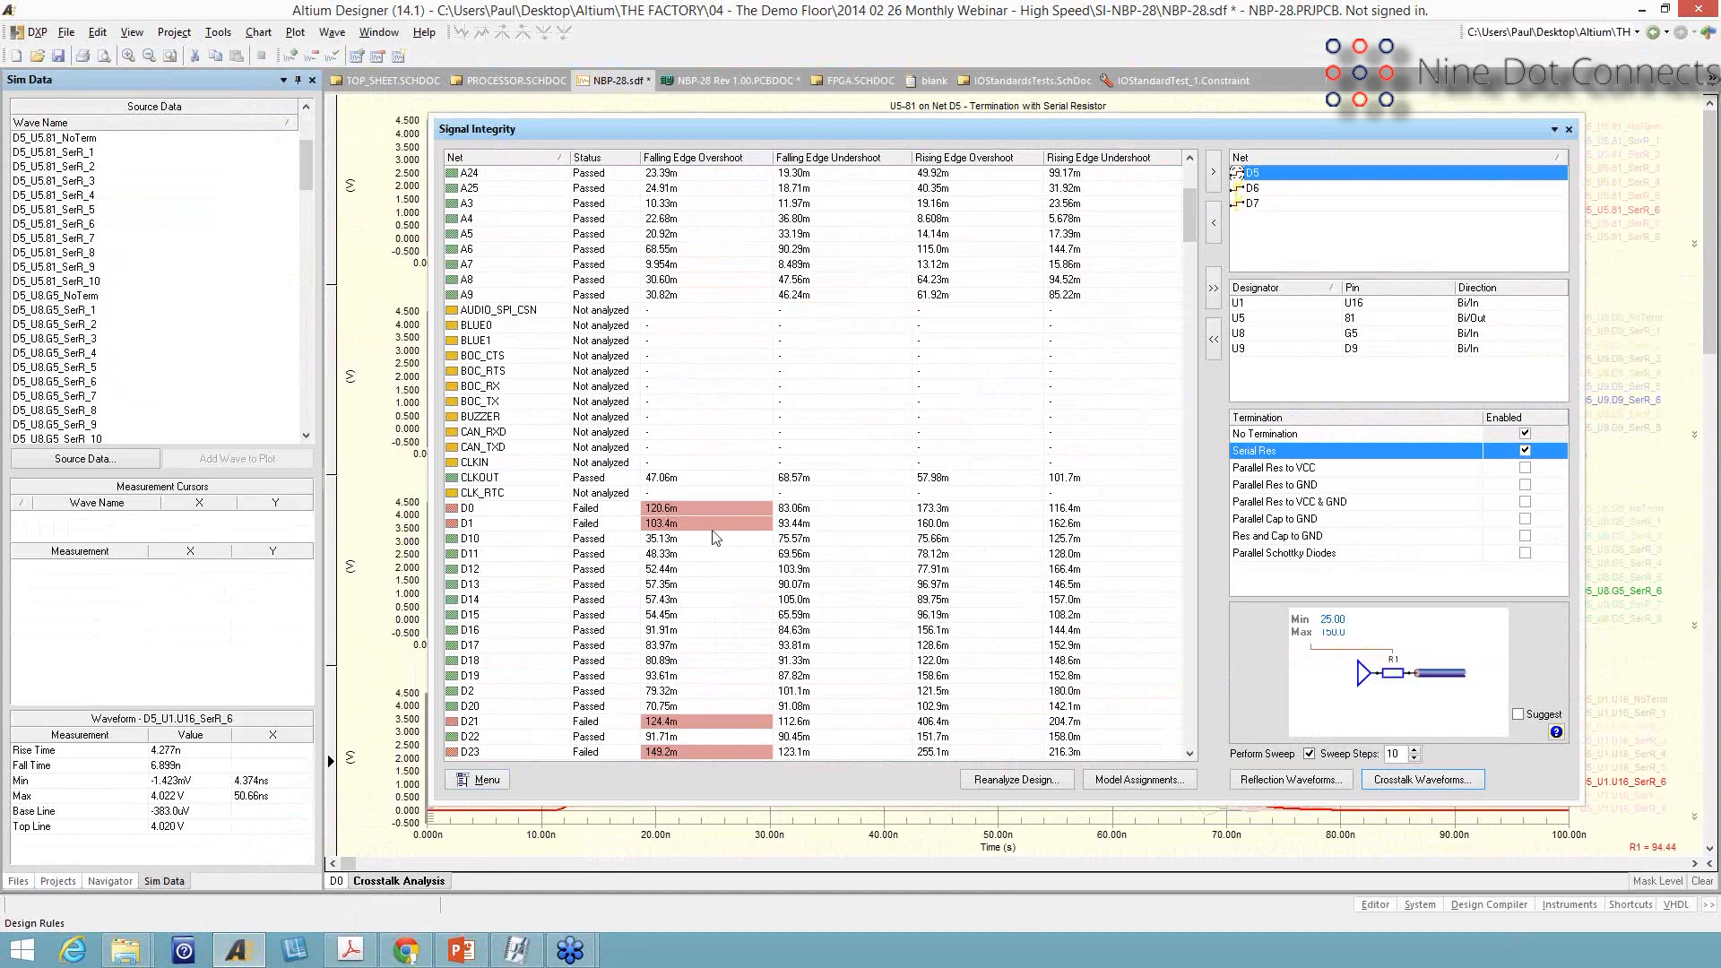
pyautogui.click(498, 781)
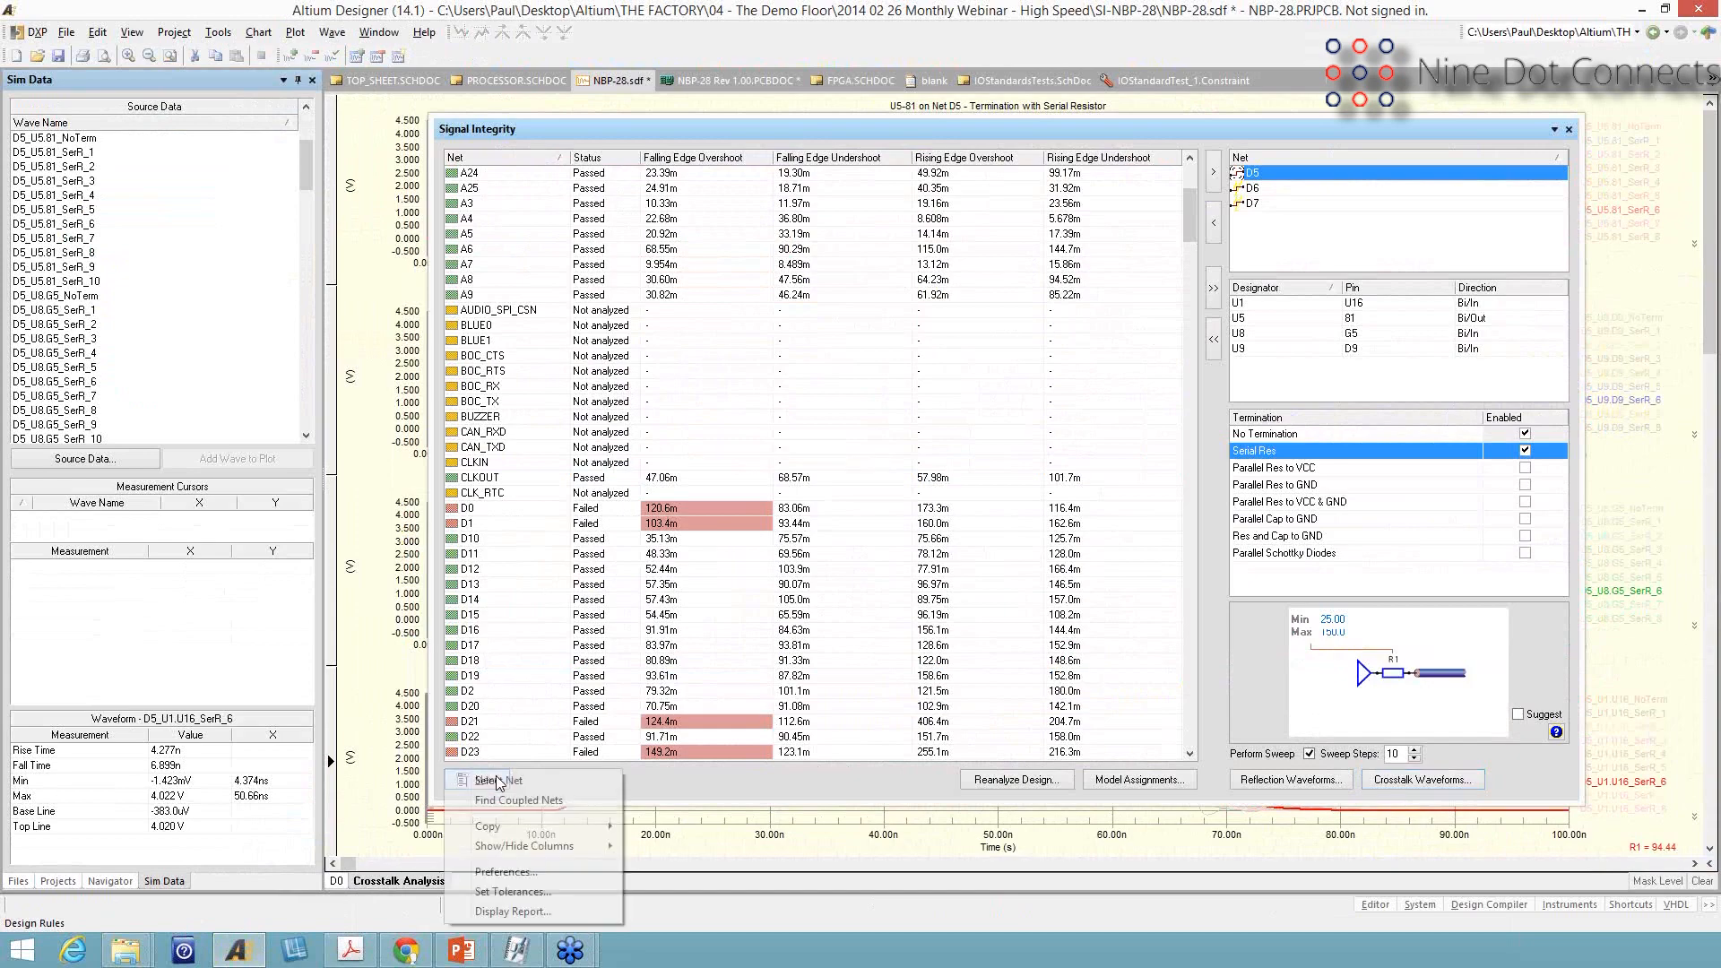
pyautogui.click(507, 912)
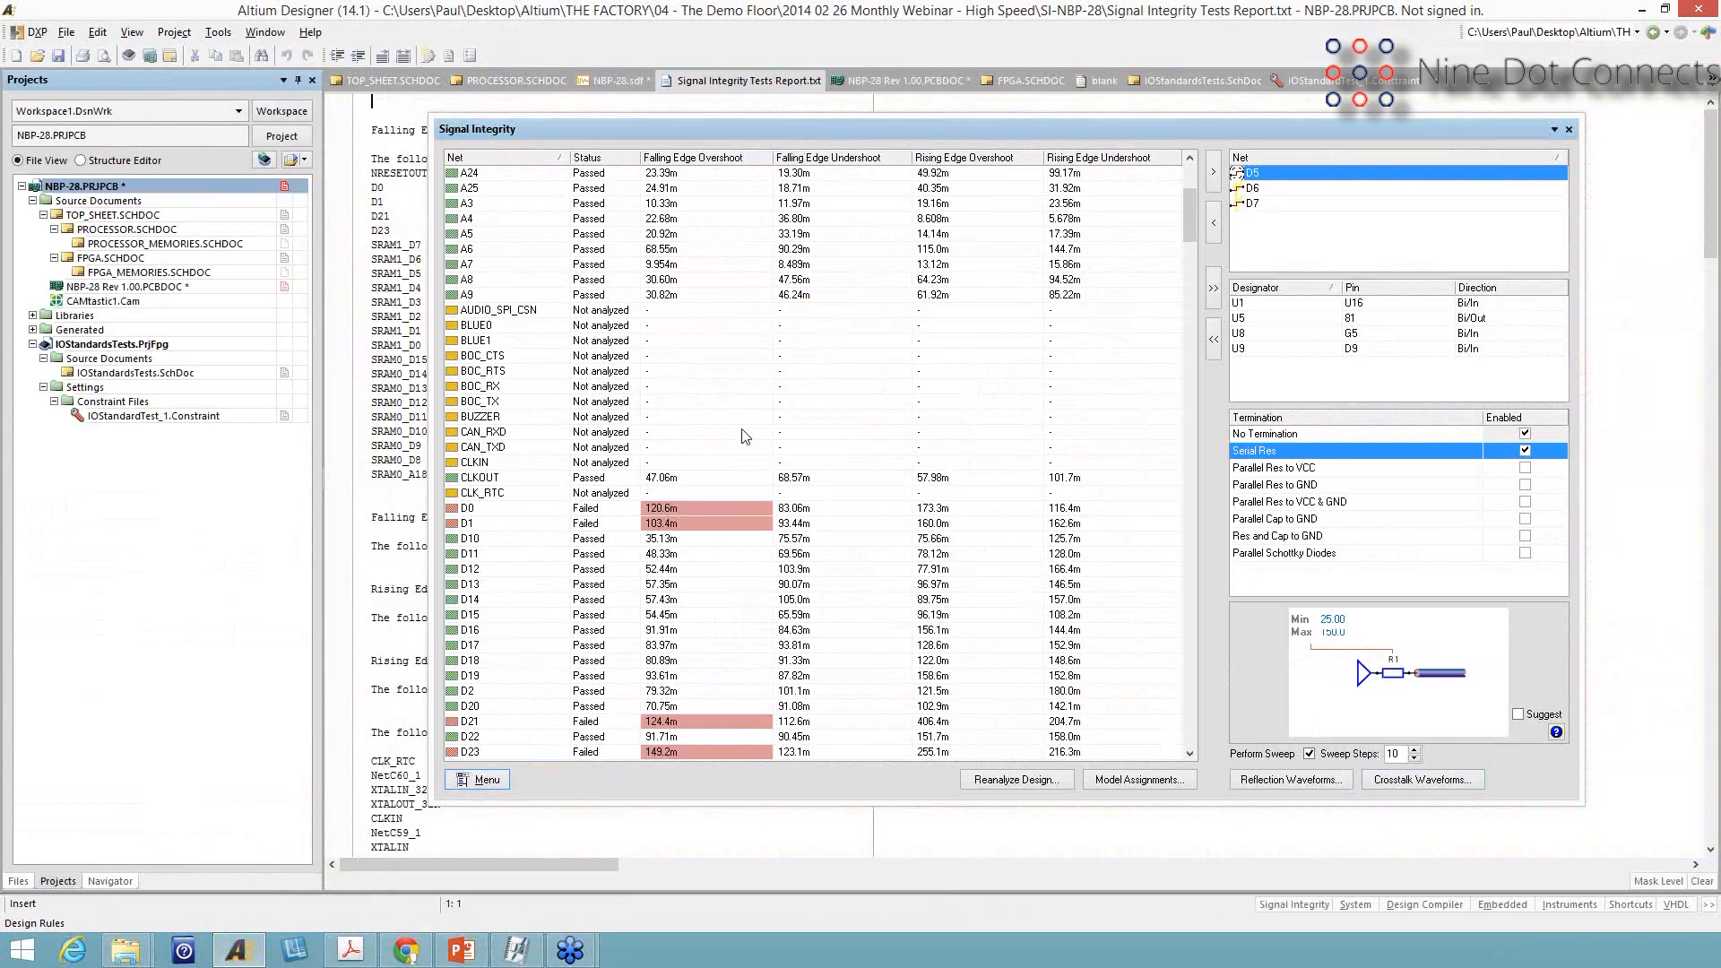